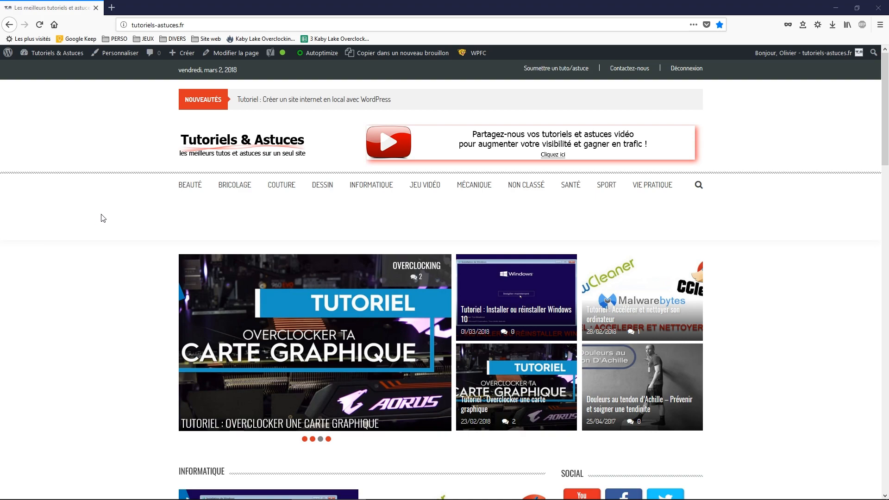
Search Google for "installer gta5 avec Fivem"
left_click(226, 25)
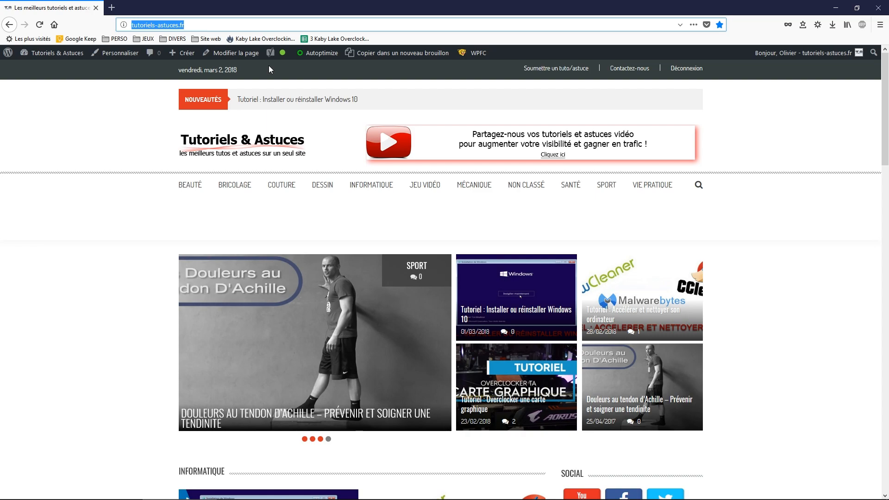
type("installe")
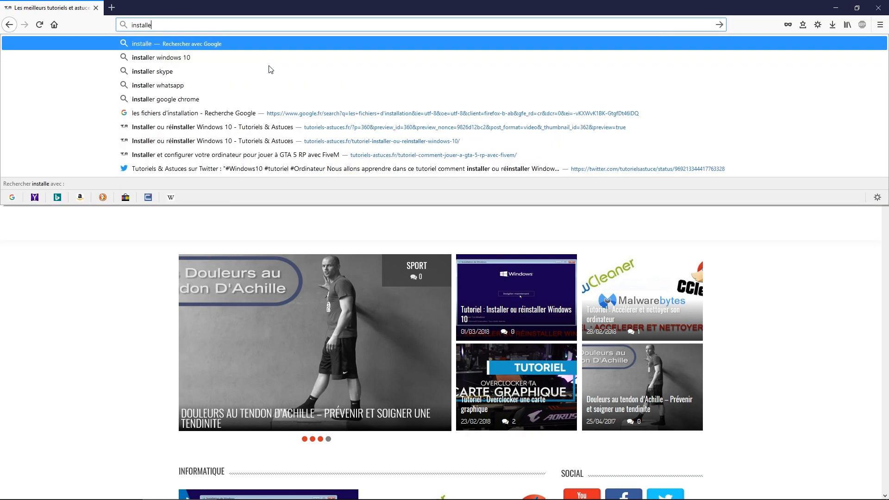
type("r gta5")
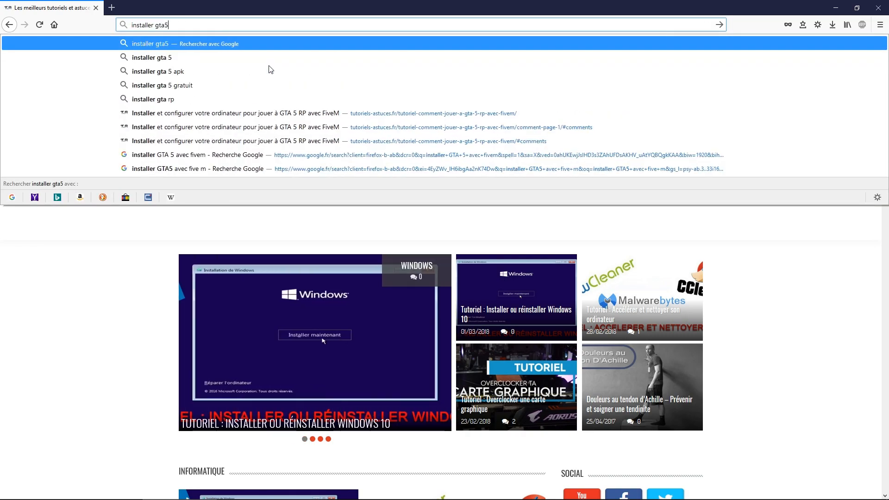
type(" avec Fivem")
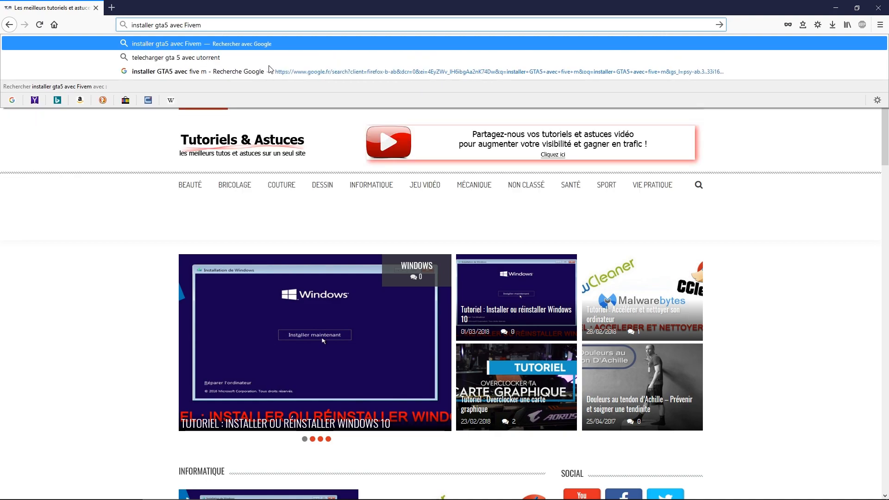
key("Return")
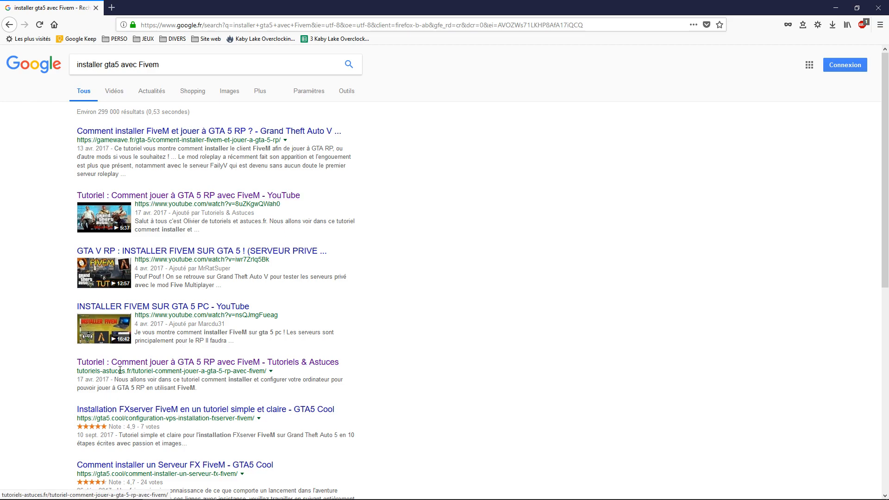
Highlight the Tutoriels & Astuces result title and the search phrase on the Google results page
mouse_move(76, 371)
left_mouse_down()
mouse_move(133, 371)
mouse_move(77, 361)
left_mouse_up()
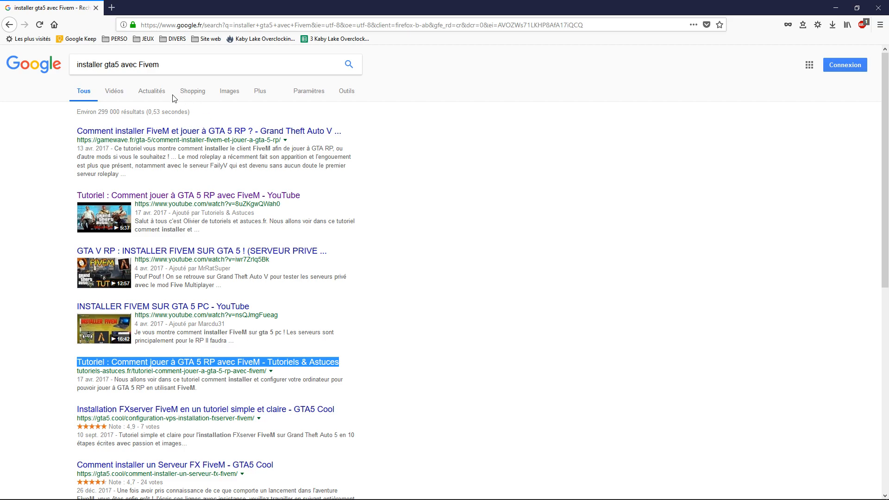
left_click_drag(163, 65, 47, 72)
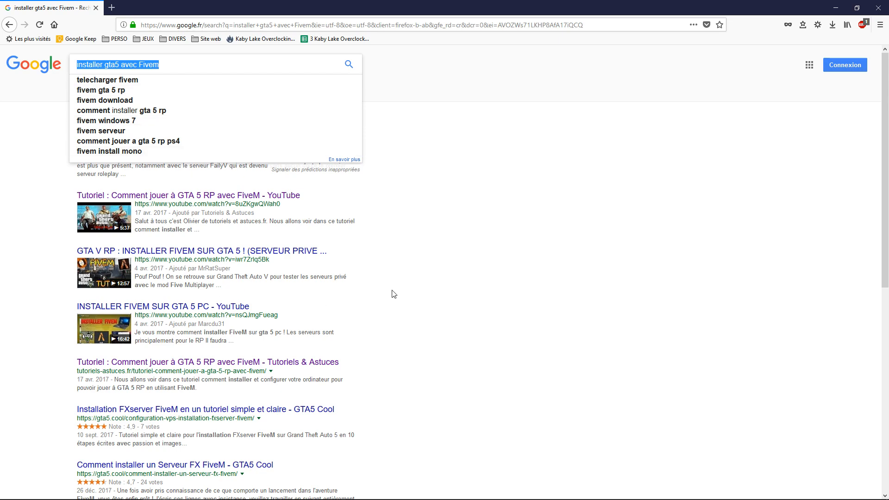
left_click(514, 299)
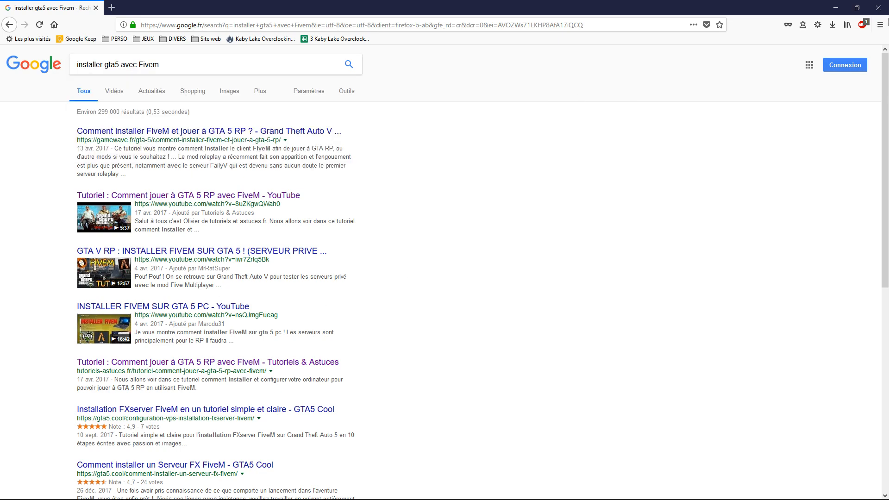
Close the browser window and open the WampServer localhost site in a maximized browser window
left_click(879, 6)
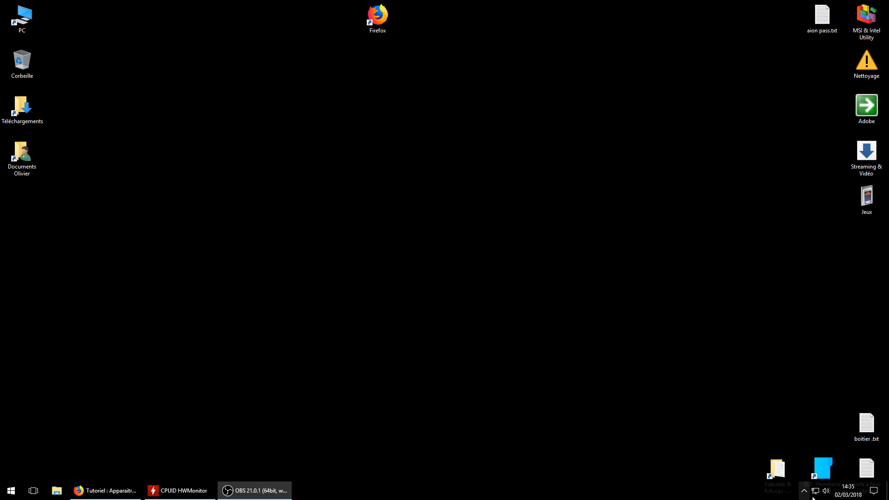
left_click(806, 497)
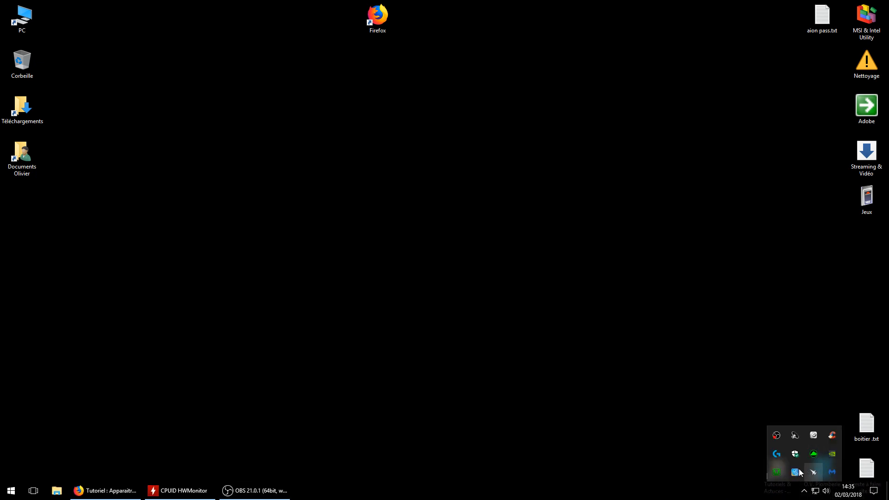
left_click(776, 473)
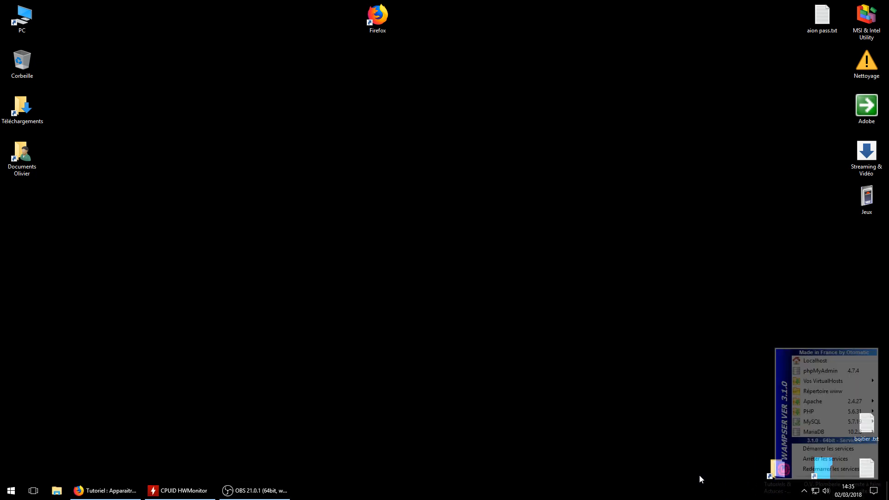
left_click(838, 364)
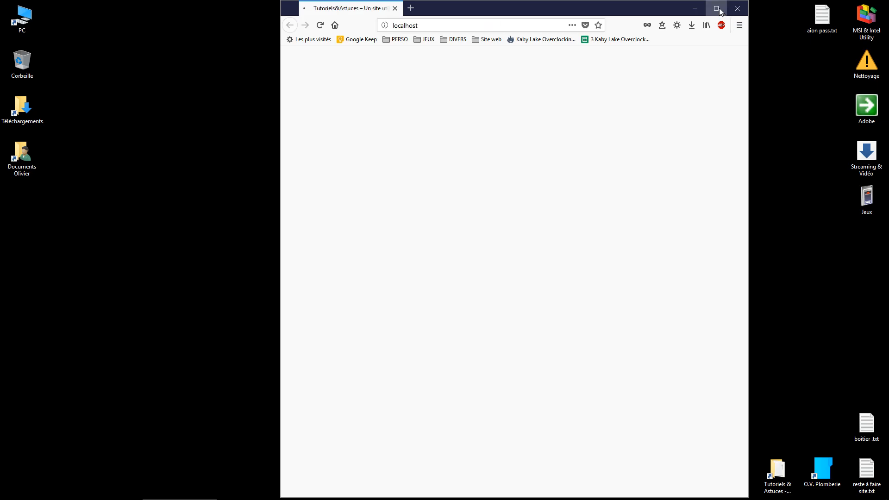
left_click(720, 11)
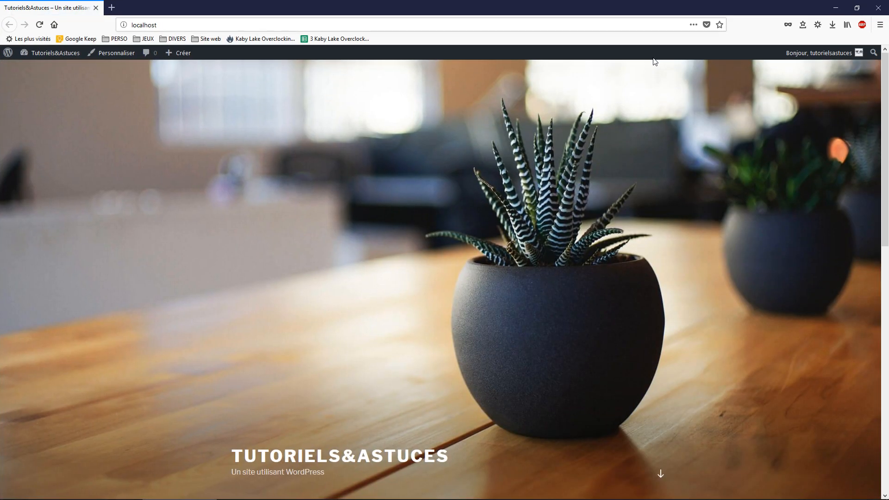
Look through the local site's home page and open its WordPress admin dashboard
scroll(399, 348, "down", 6)
scroll(324, 356, "up", 1)
scroll(280, 376, "down", 6)
scroll(244, 332, "up", 12)
left_click(46, 71)
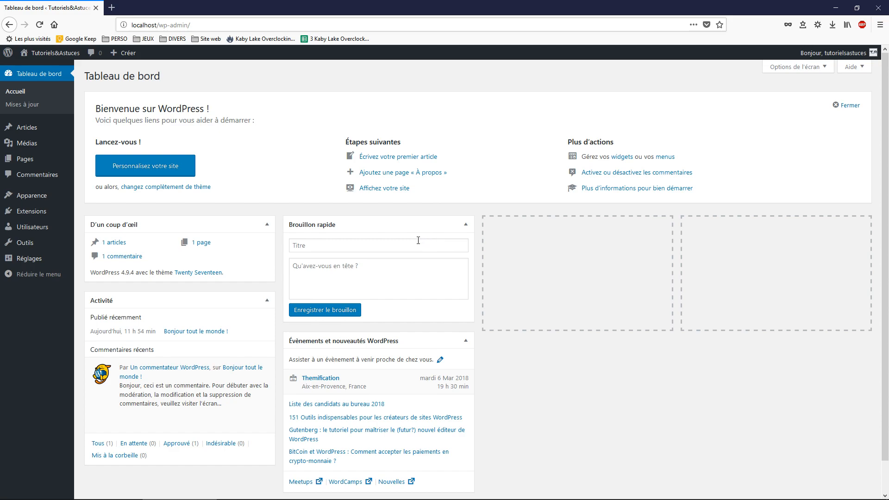
Search the WordPress plugin directory for "yoast SEO" to add a new extension
mouse_move(47, 211)
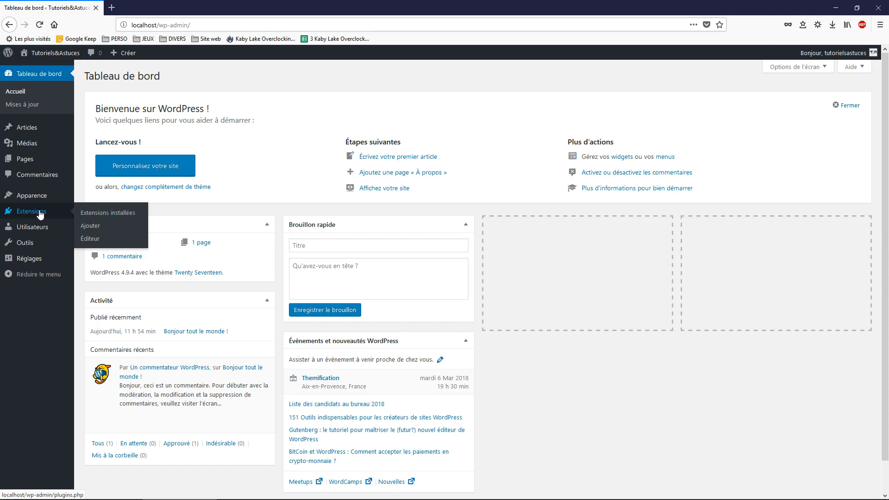
left_click(88, 227)
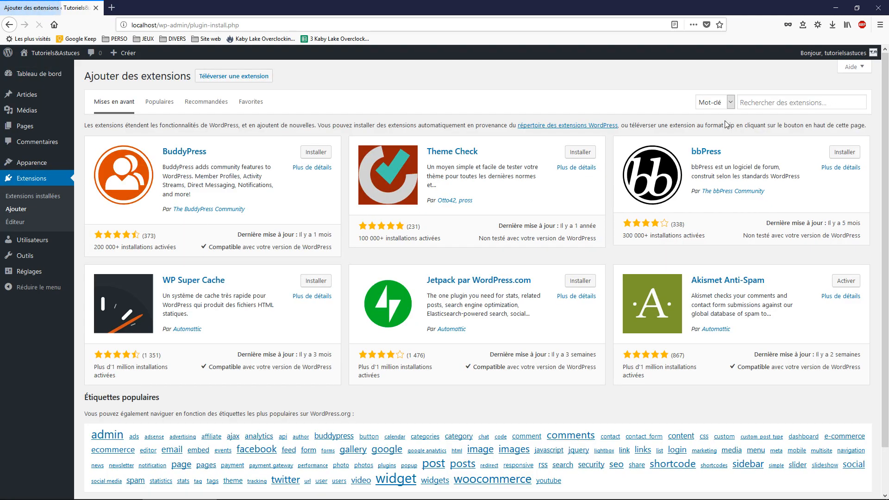
left_click(778, 102)
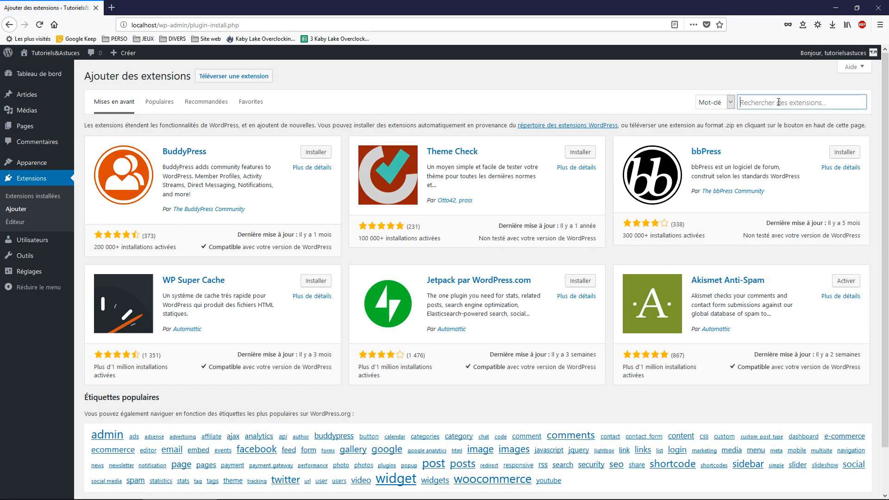
type("yoast")
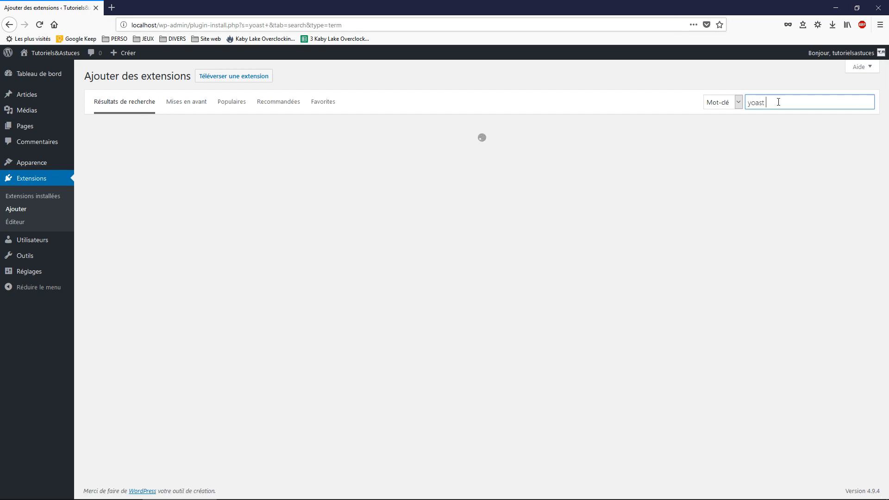
type(" SEO")
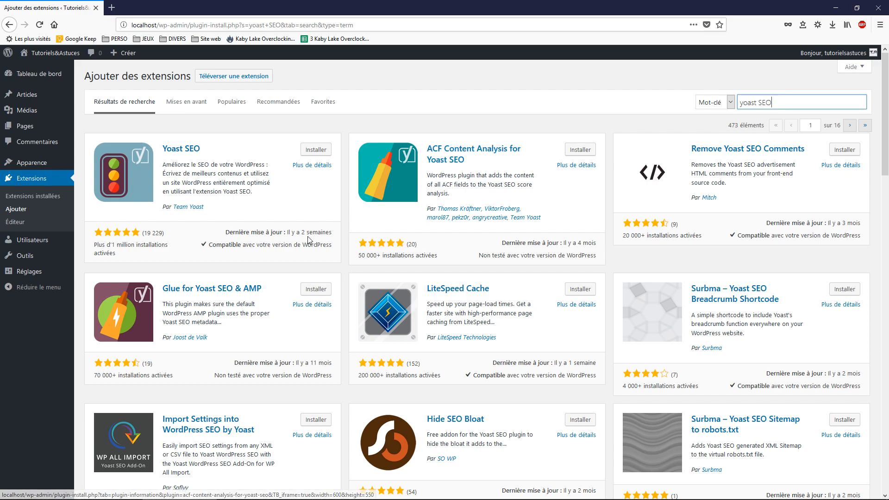
Install and activate the Yoast SEO plugin by Team Yoast
left_click(316, 149)
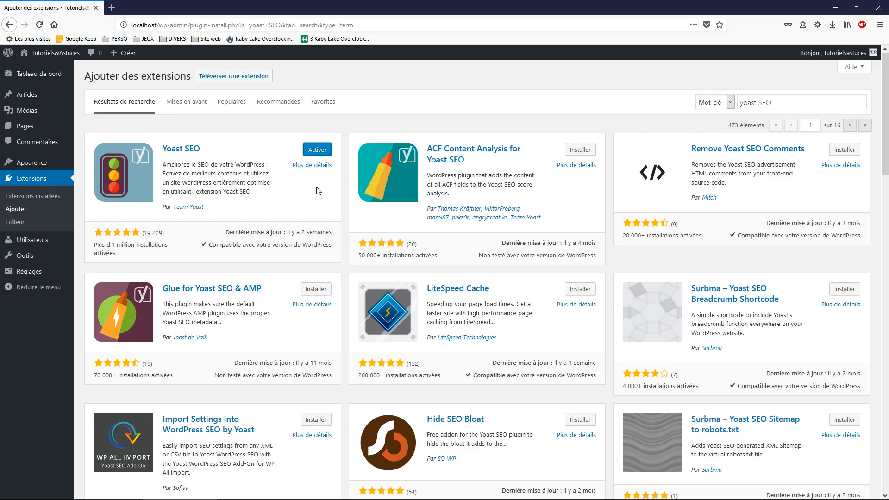
left_click(325, 153)
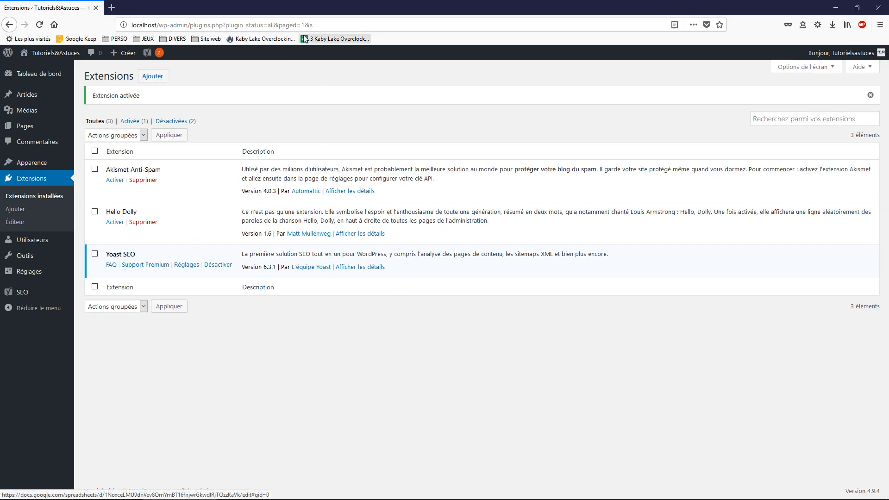
Open the Yoast SEO notifications and follow the default-slogan problem's link to the site customizer
mouse_move(149, 54)
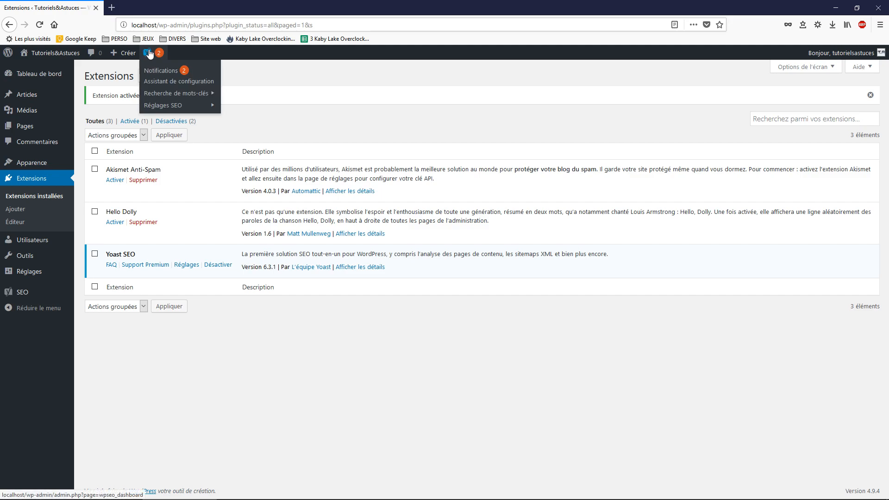
left_click(170, 72)
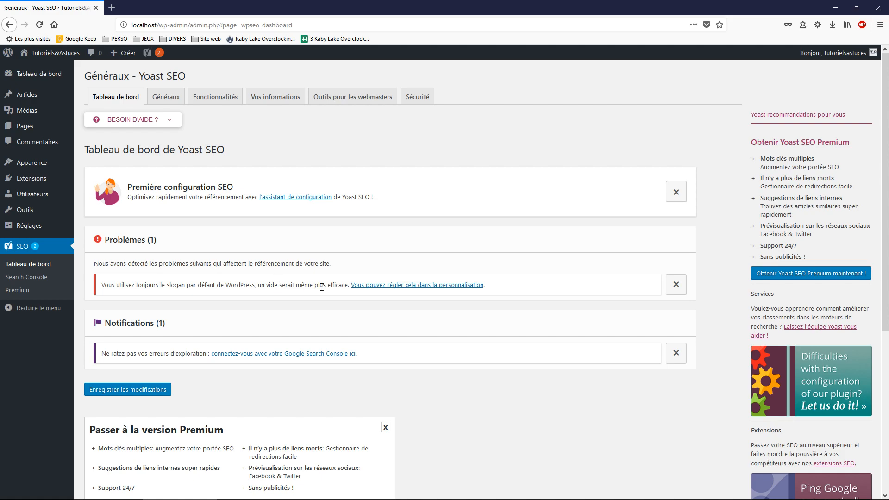
left_click(376, 285)
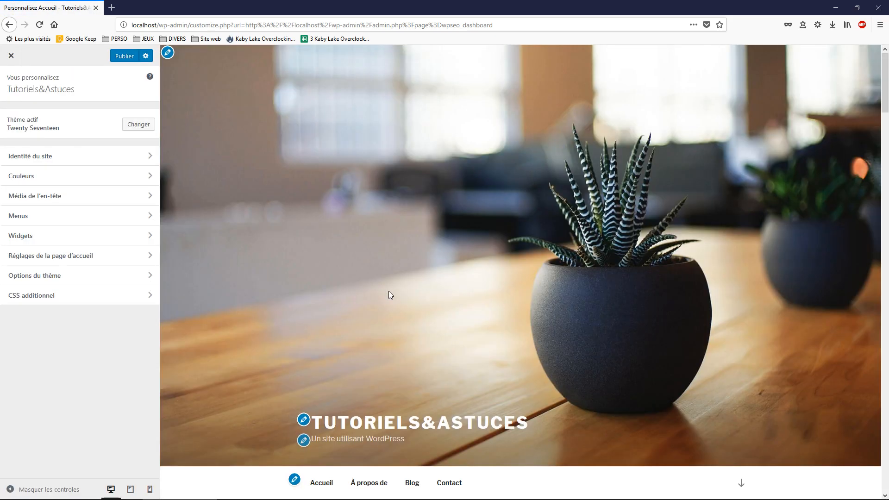
Replace the site slogan with "Voici un site Worpress spécialisé dans la pêche en mer" and publish the change
left_click(304, 440)
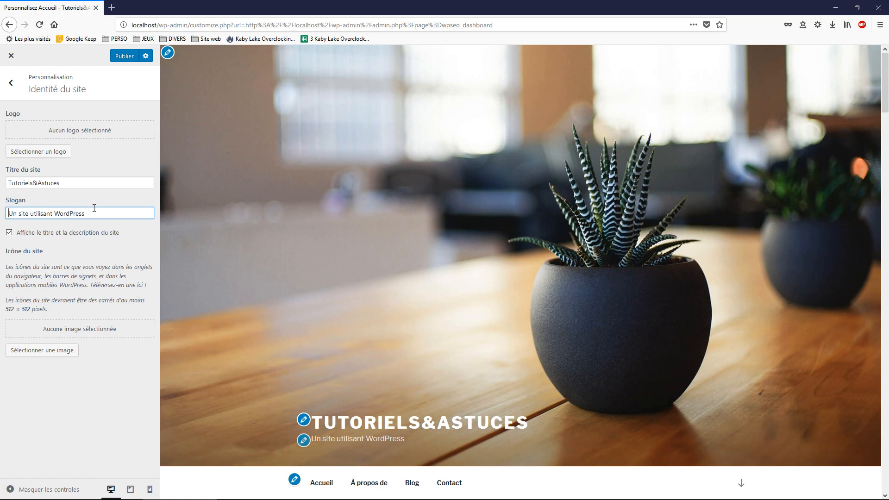
left_click_drag(85, 213, 9, 213)
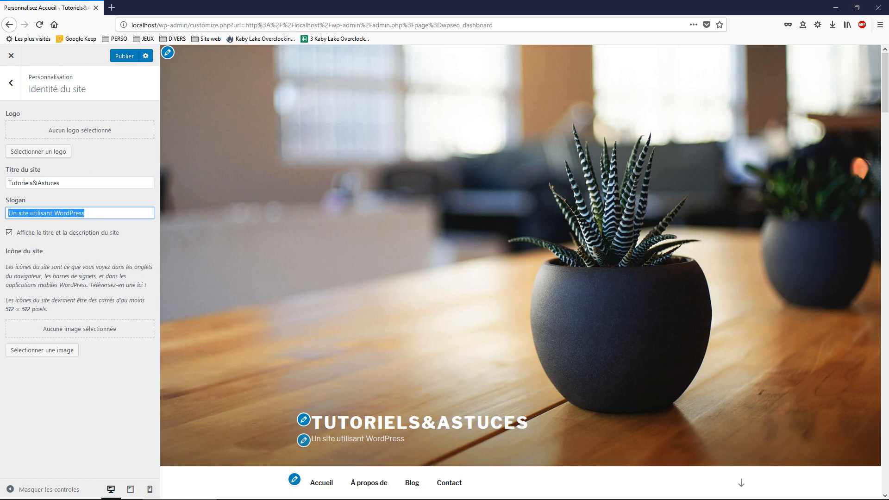
type("Voic")
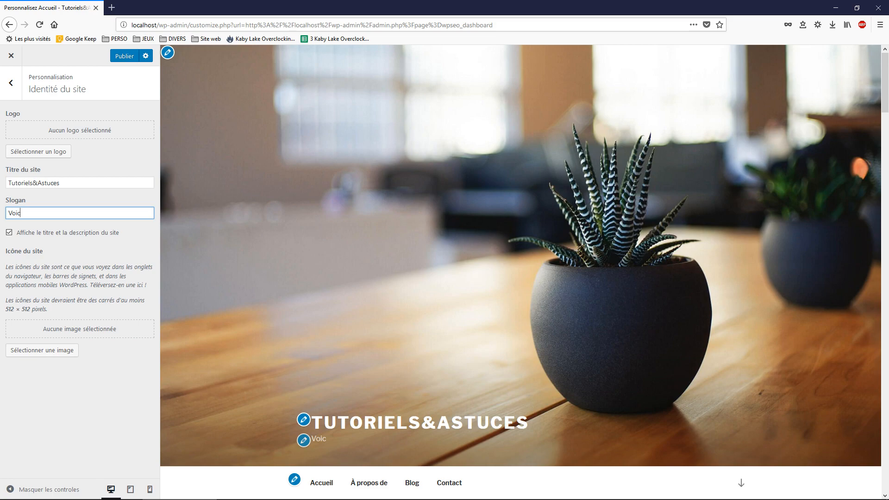
type("i un site Wor")
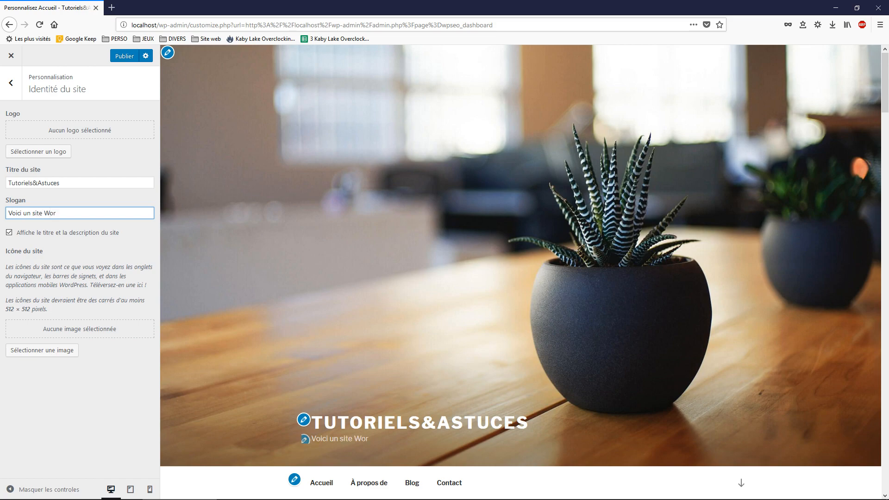
type("press spécialis")
key("BackSpace")
key("BackSpace")
key("BackSpace")
key("BackSpace")
type("alisé dans la pêche en mer")
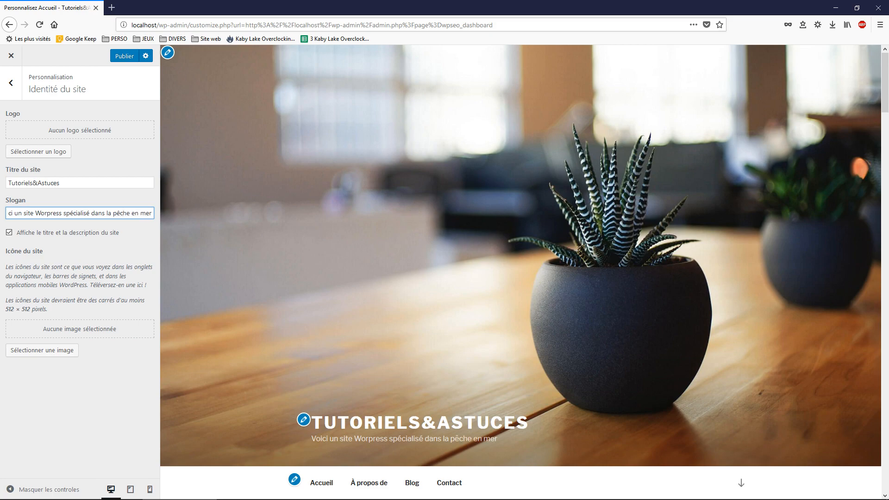
left_click(124, 56)
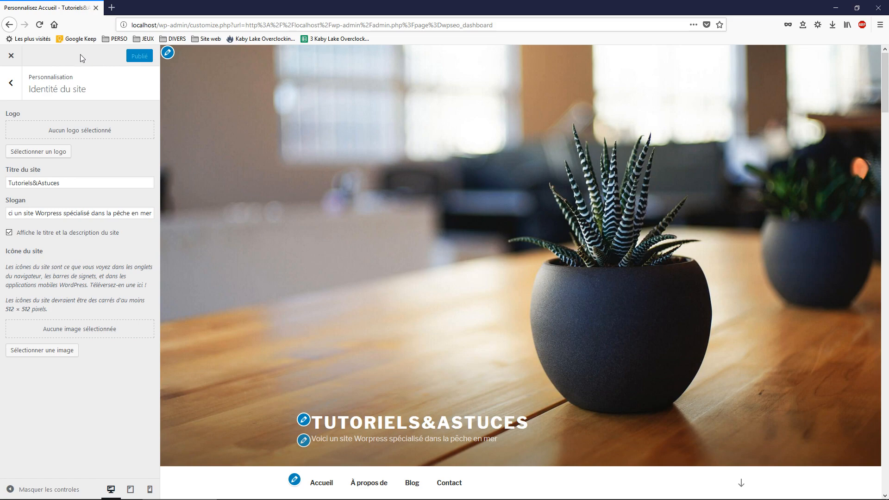
Return to the Yoast SEO dashboard and open the Google Search Console connection settings from the notification
left_click(11, 57)
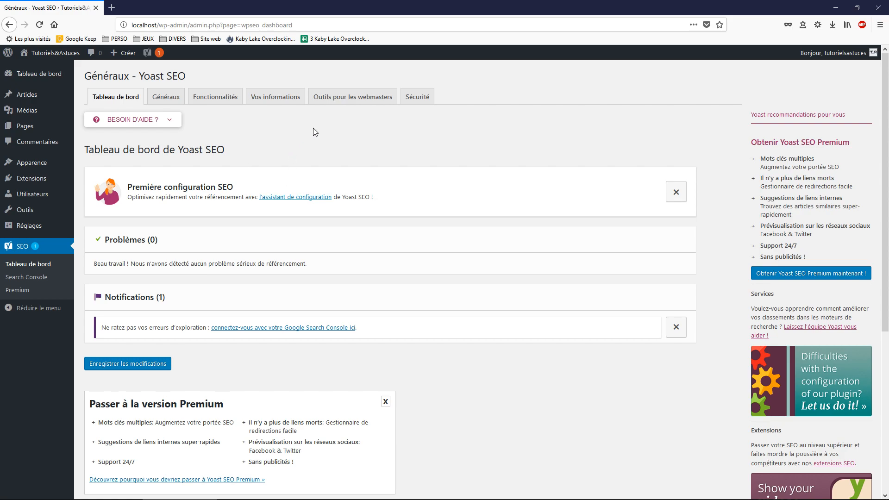
left_click(312, 328)
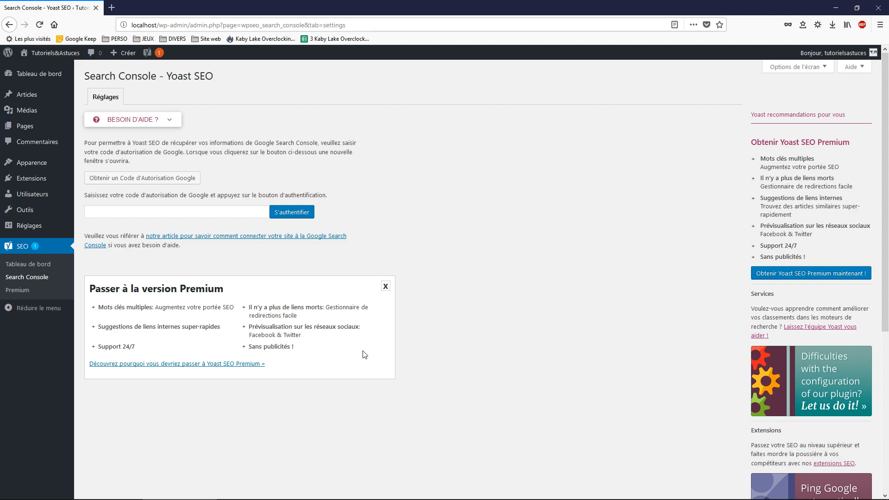
Open the tutoriels-astuces.fr site in a new browser tab and go to its WordPress dashboard
left_click(111, 7)
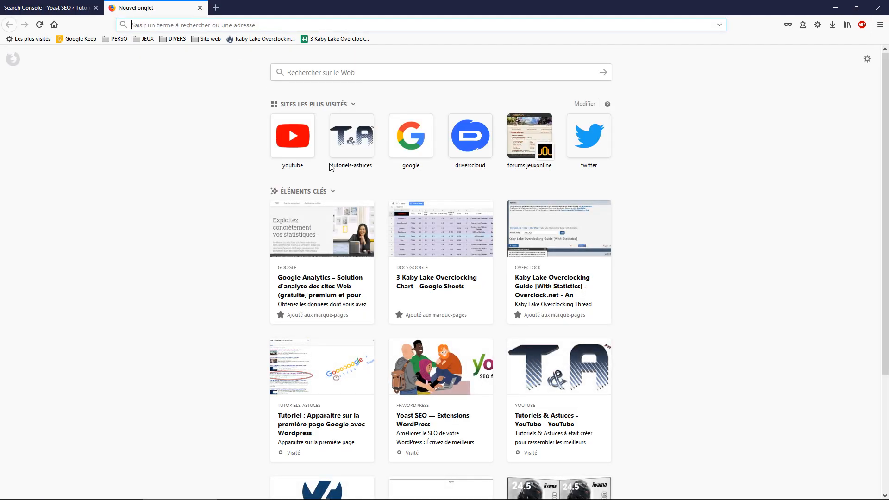
left_click(273, 141)
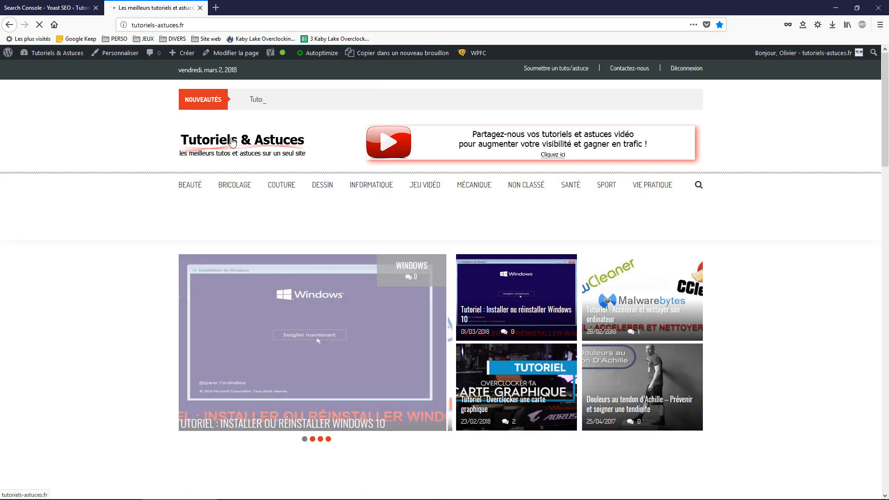
left_click(59, 55)
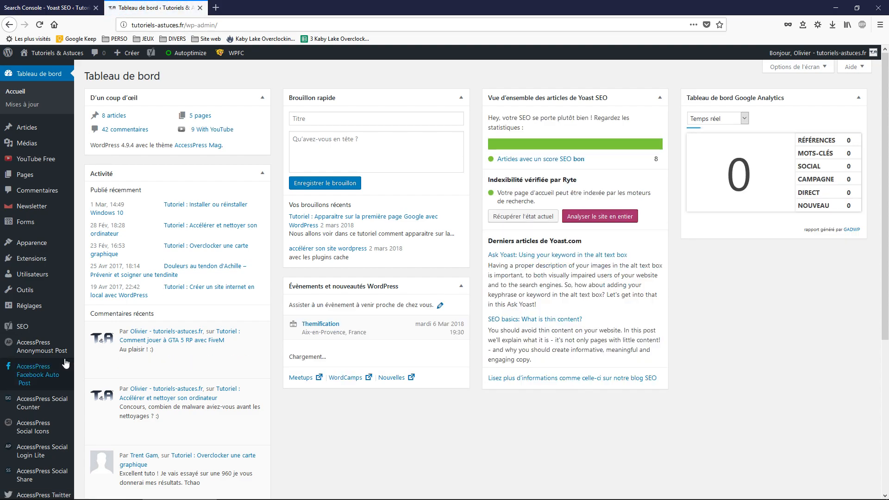
Open the Yoast SEO dashboard on the tutoriels-astuces.fr site and review its problems, notifications and general settings
scroll(60, 356, "down", 5)
mouse_move(47, 284)
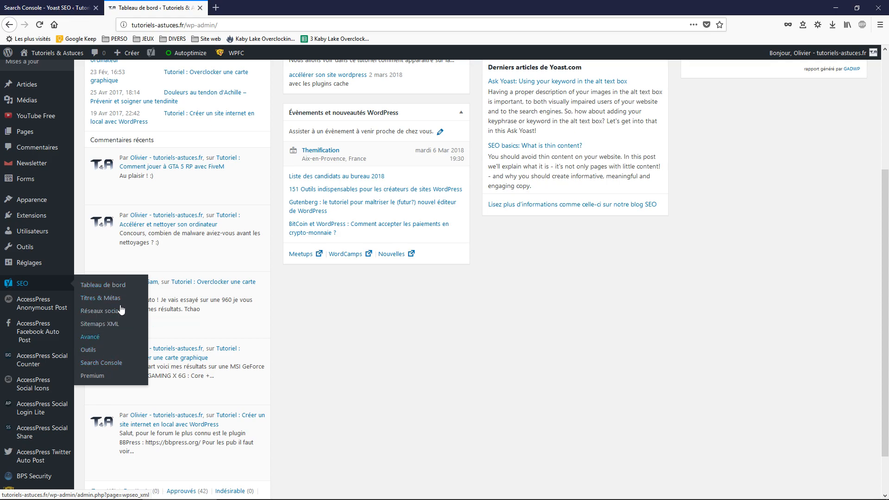
left_click(92, 285)
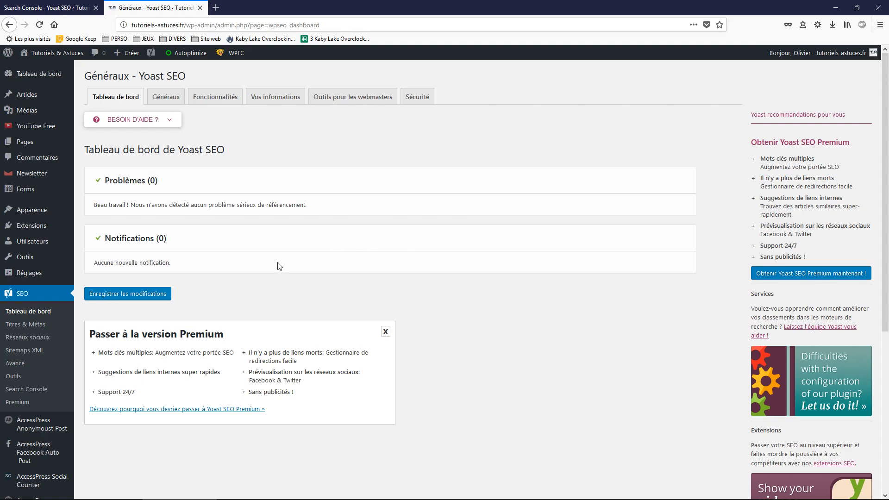
left_click(159, 100)
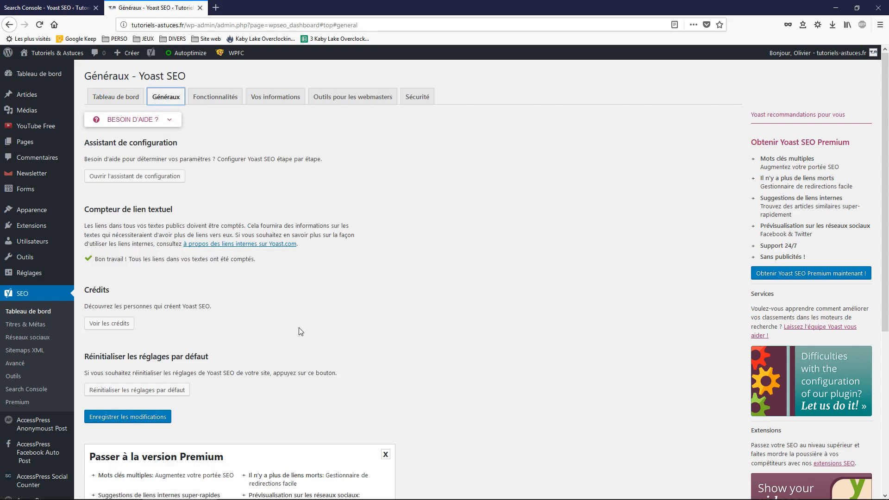
scroll(277, 310, "down", 3)
scroll(277, 310, "up", 3)
Review Yoast SEO's feature toggles, site information, webmaster tools verification and security settings
left_click(216, 99)
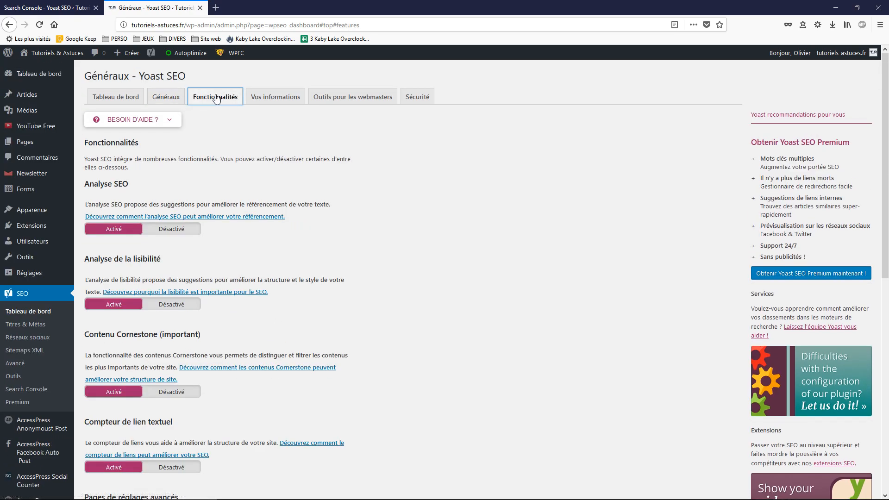
scroll(259, 236, "down", 8)
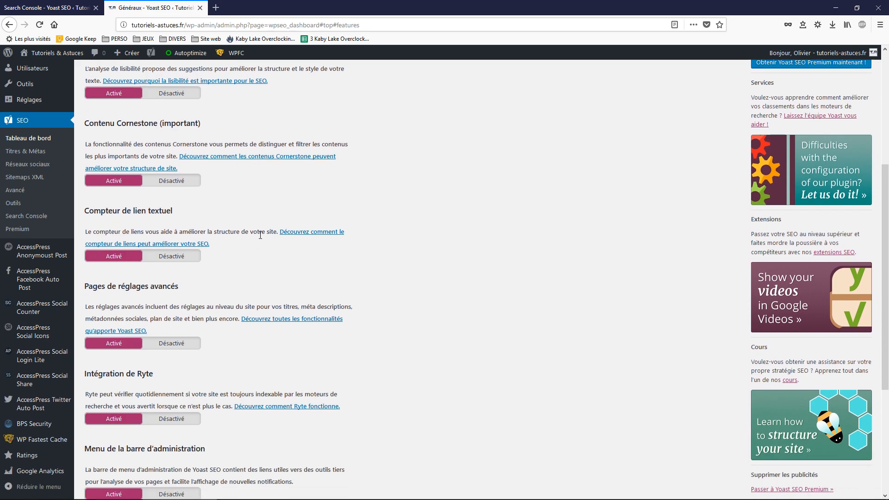
scroll(260, 246, "up", 8)
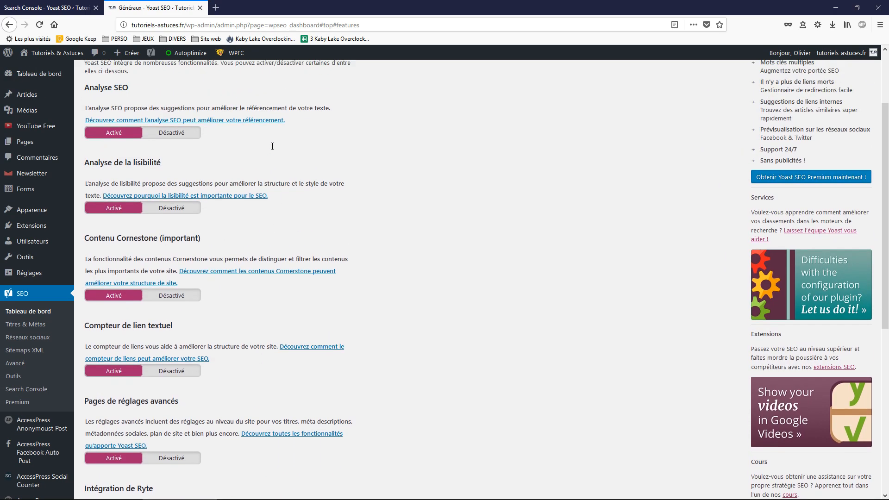
left_click(283, 99)
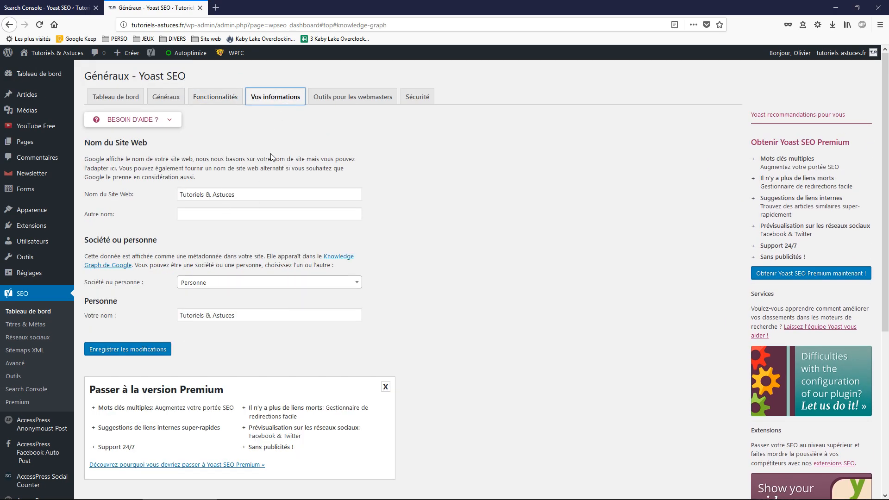
left_click(357, 98)
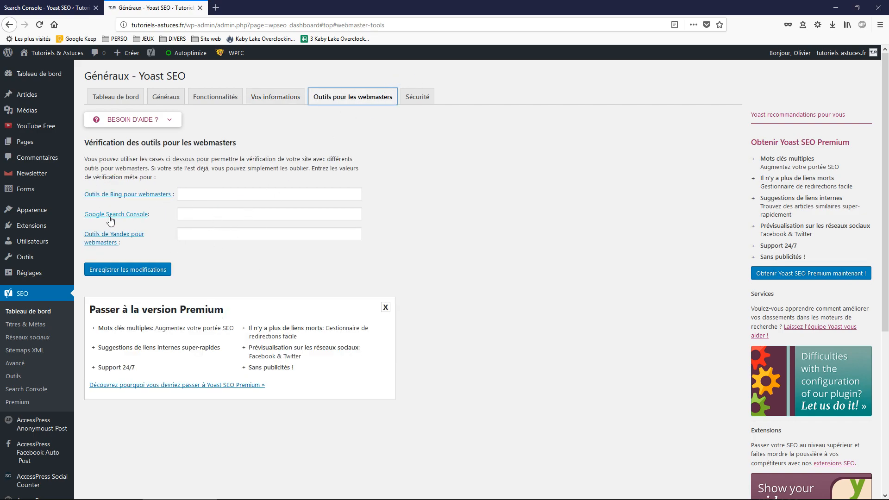
left_click(419, 99)
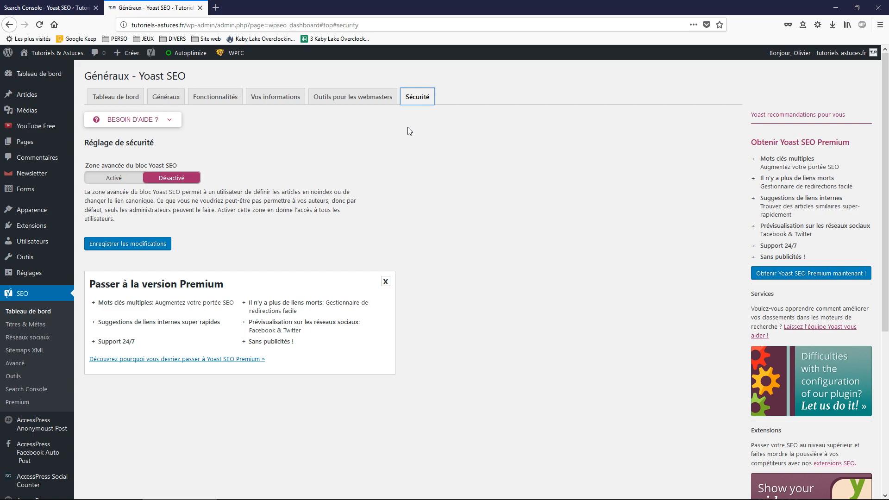
Review the Yoast SEO title separator settings and the social network profile accounts
left_click(36, 330)
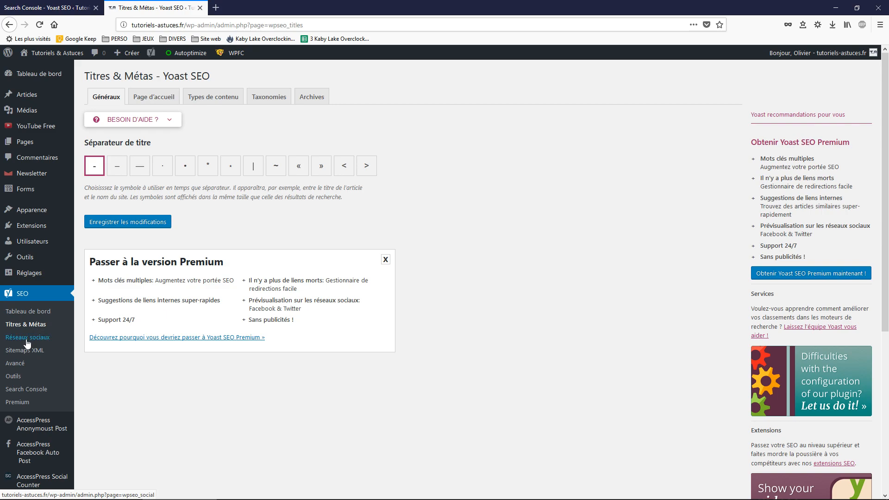
left_click(27, 342)
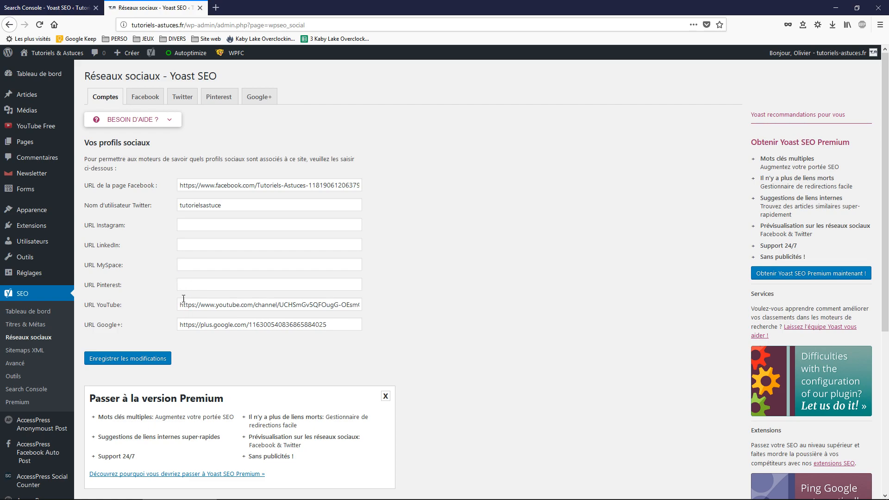
left_click(64, 335)
Go to Yoast SEO's XML sitemap settings and open the XML Sitemap link in a new browser tab
left_click(42, 351)
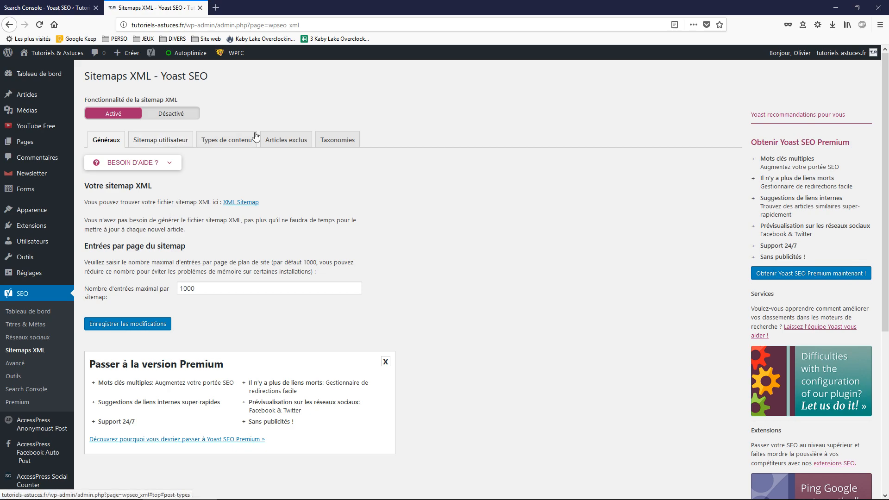
right_click(257, 209)
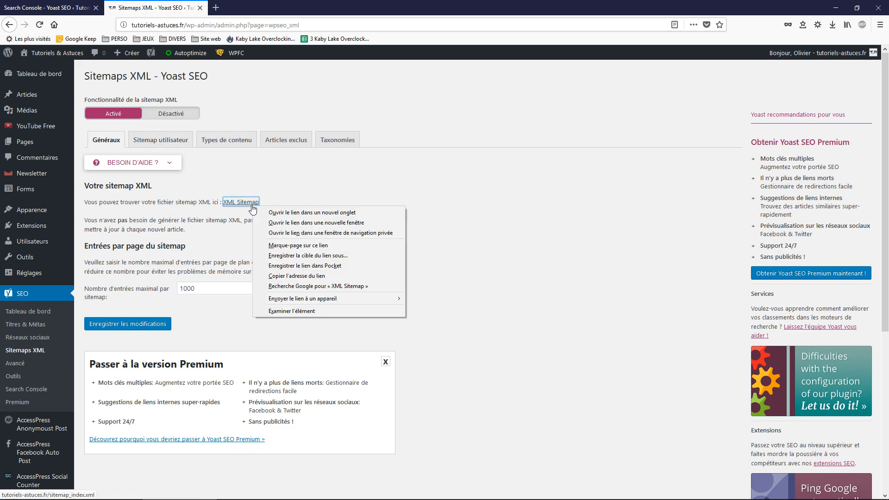
left_click(278, 212)
left_click(268, 8)
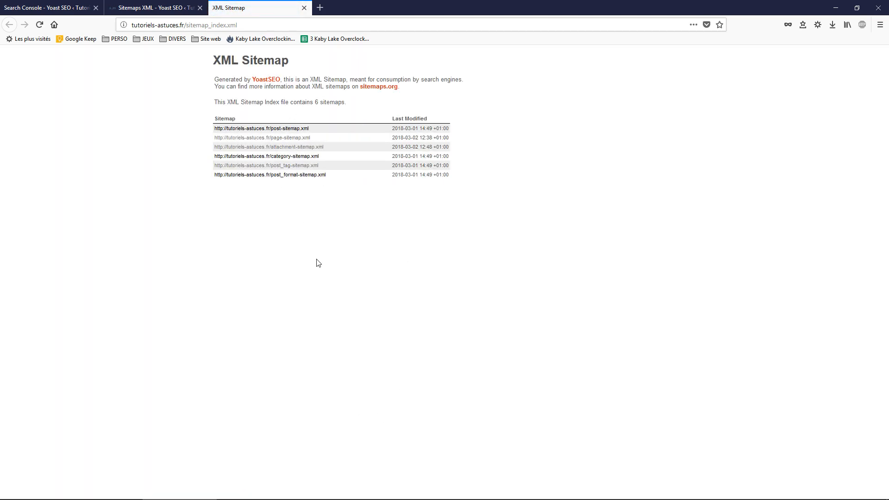
Inspect the URLs in post-sitemap.xml and category-sitemap.xml, and close the sitemap's browser tab
left_click(291, 132)
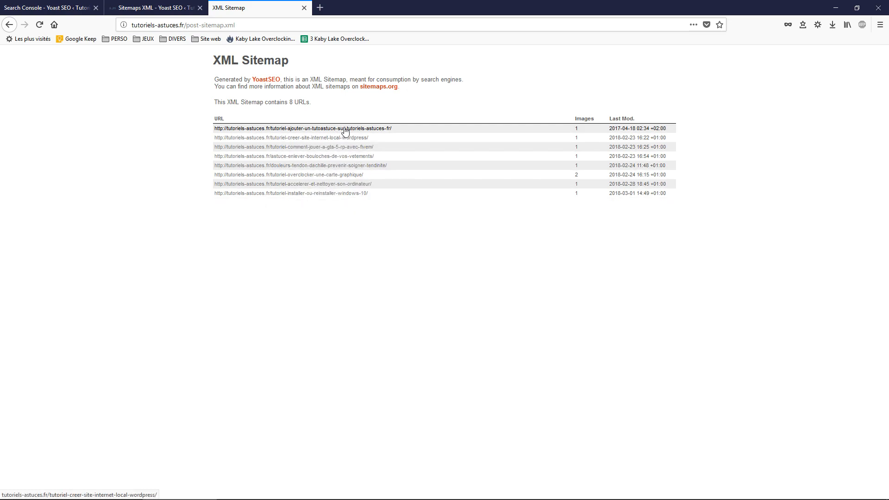
key("alt+Left")
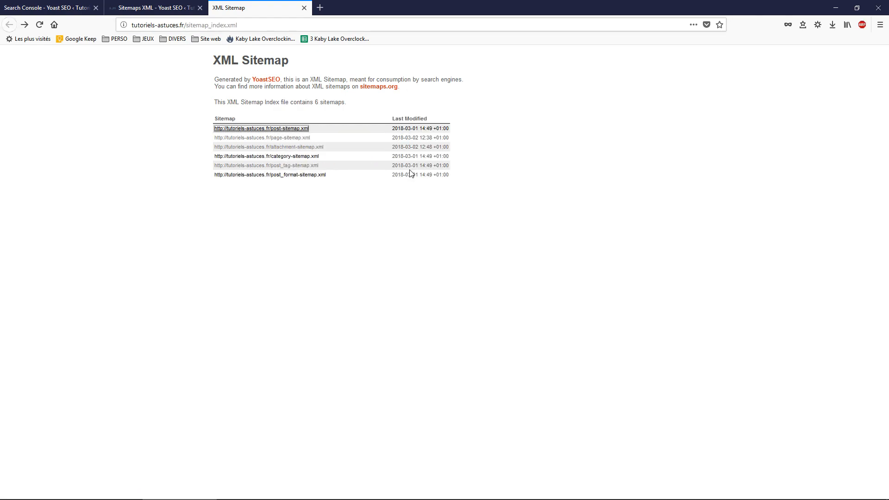
left_click(305, 159)
left_click(306, 158)
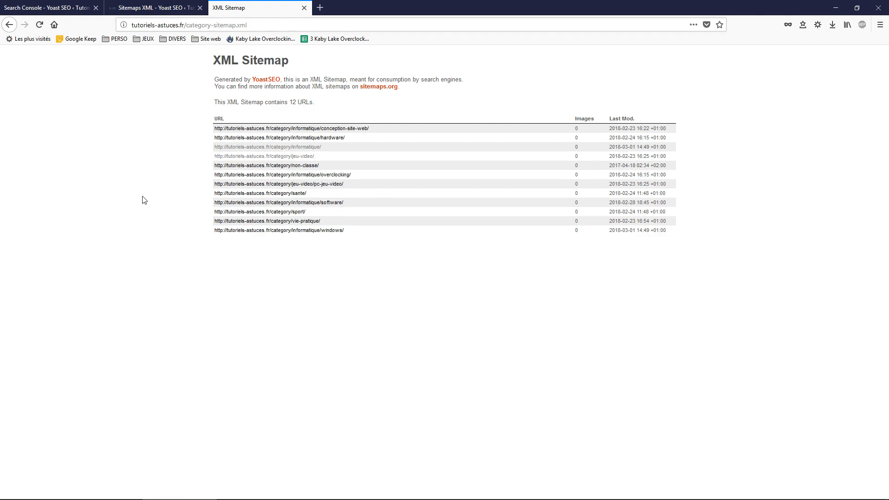
key("alt+Left")
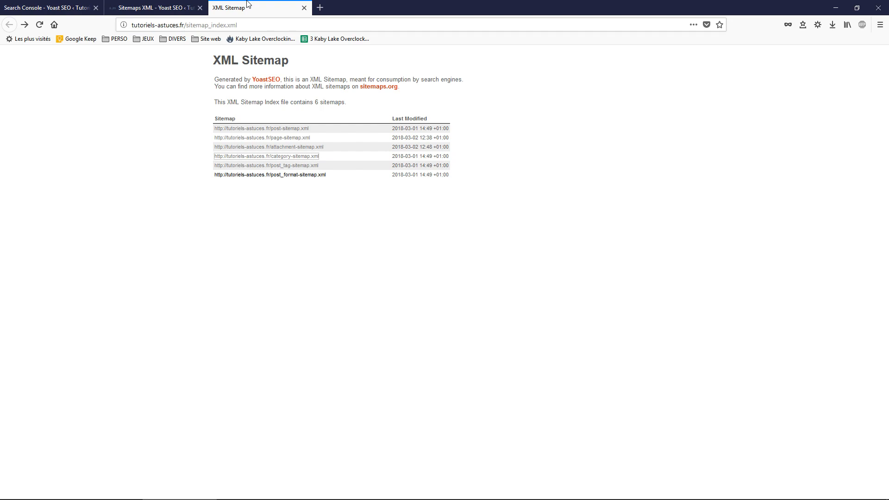
left_click(306, 10)
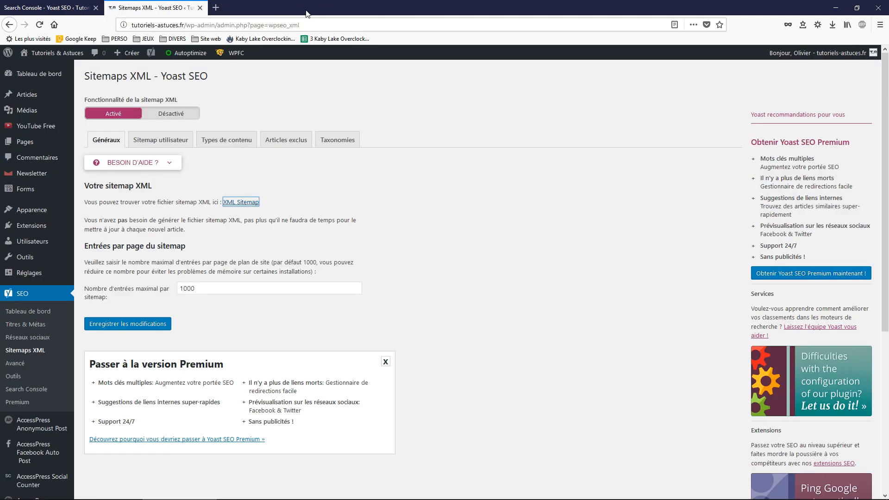
Search the web for "google search console" in a new browser tab and open the tutoriels-astuces.fr property in Search Console
left_click(217, 9)
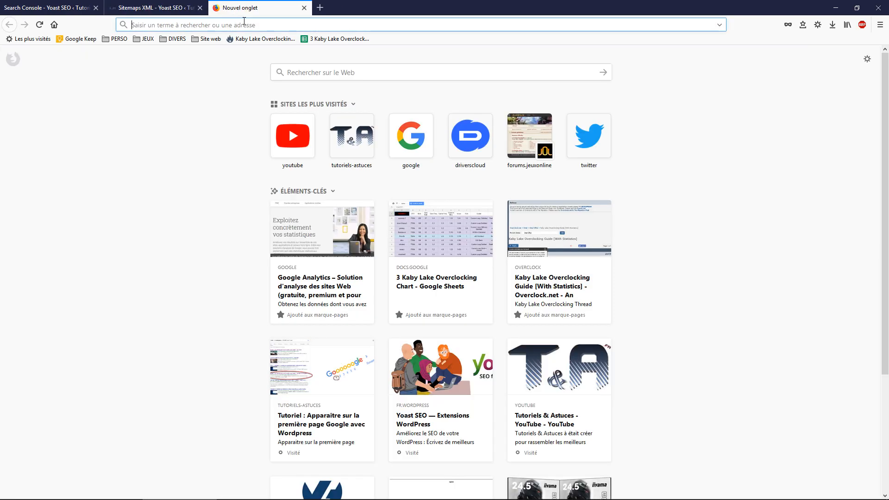
type("google search")
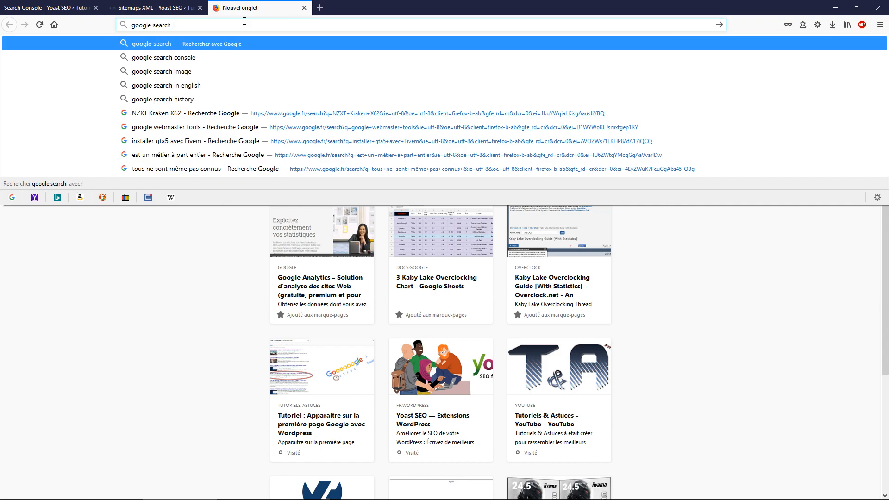
key("Down")
key("Return")
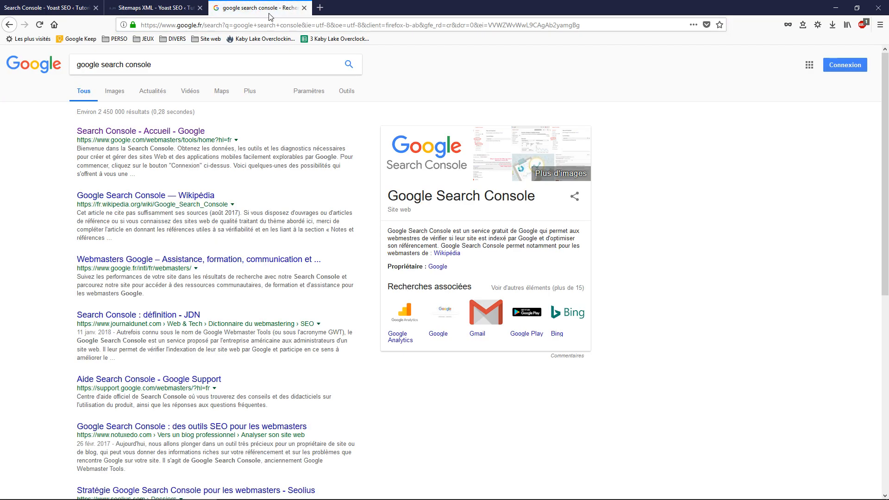
left_click(194, 133)
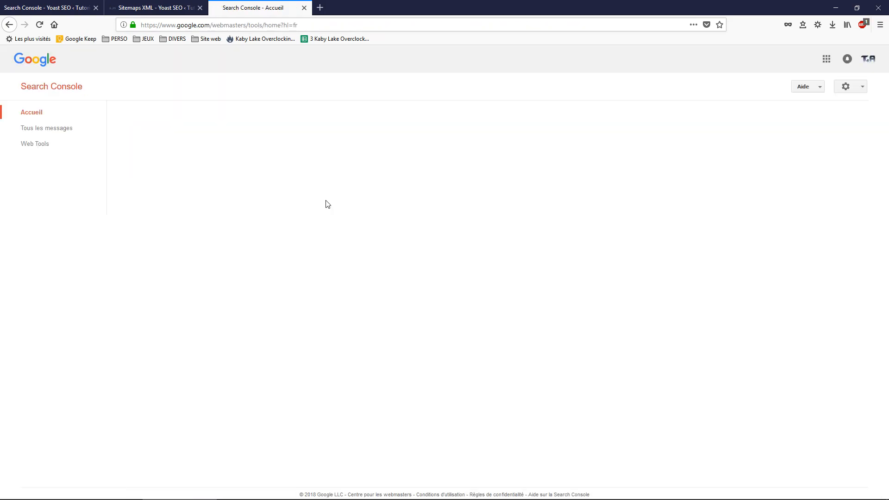
left_click(228, 145)
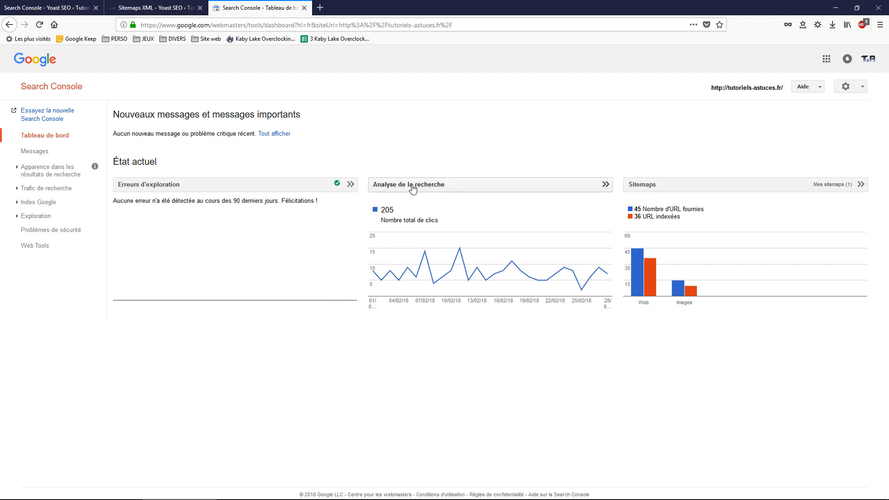
Examine the search analytics report for the site's click trend and the clicks per search query
left_click(435, 188)
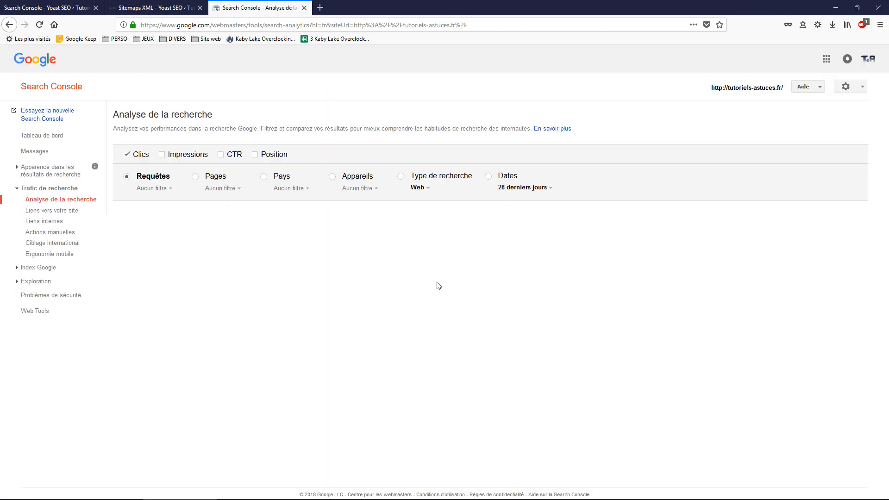
scroll(319, 389, "down", 5)
scroll(246, 304, "up", 2)
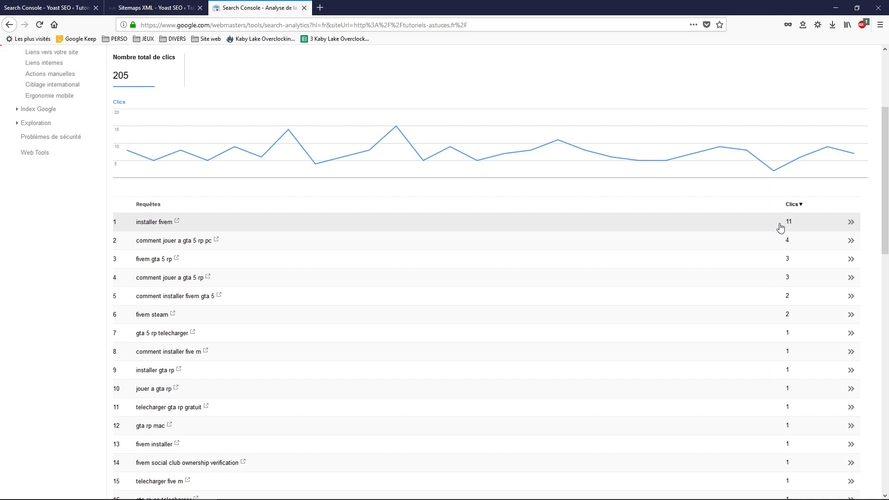
scroll(494, 393, "up", 3)
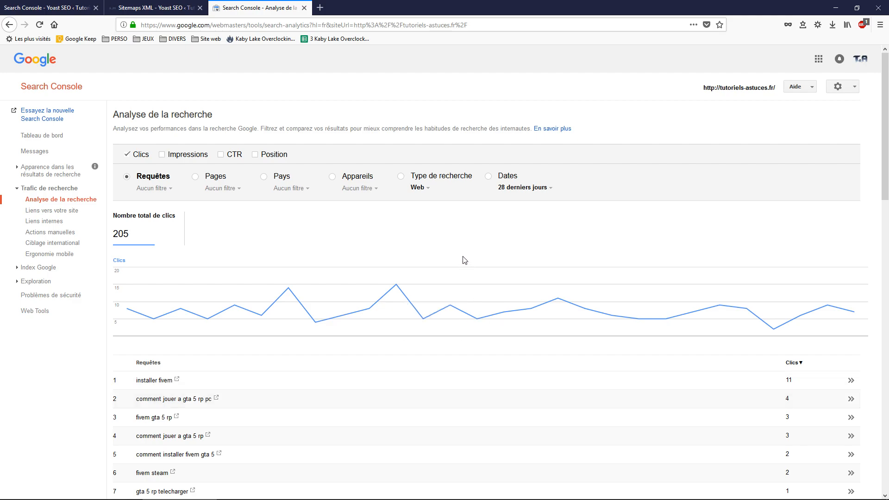
left_click(166, 6)
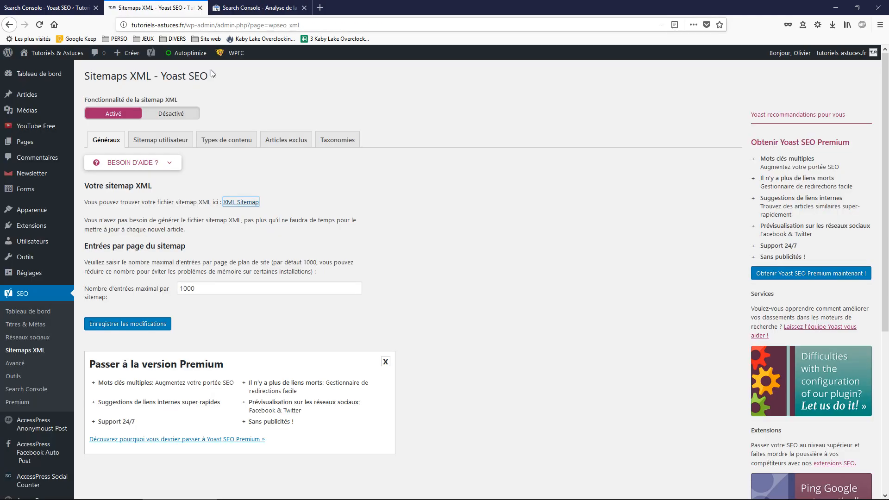
left_click(239, 6)
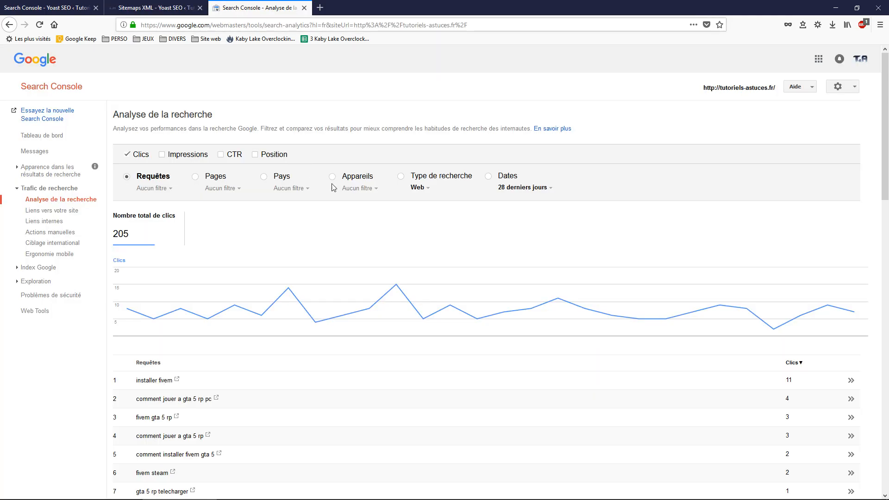
Examine the Sitemaps report's submitted and indexed image URLs over time, and expand the Google Index section
left_click(52, 136)
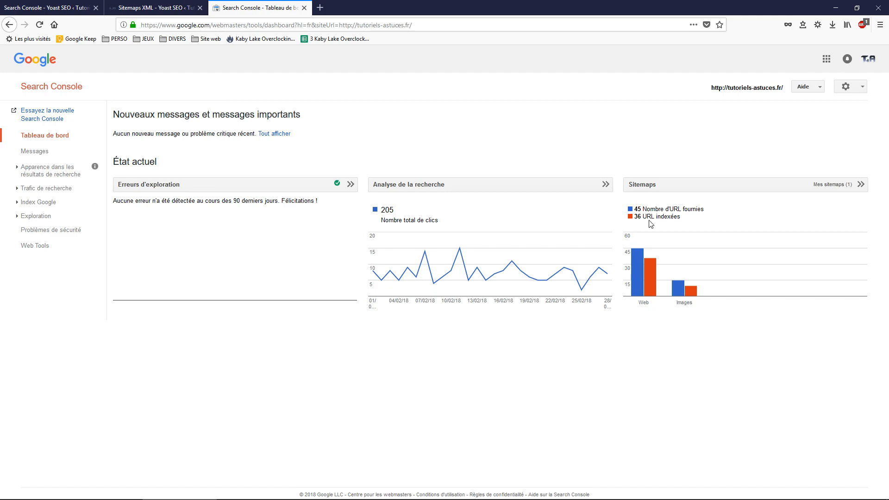
left_click(669, 184)
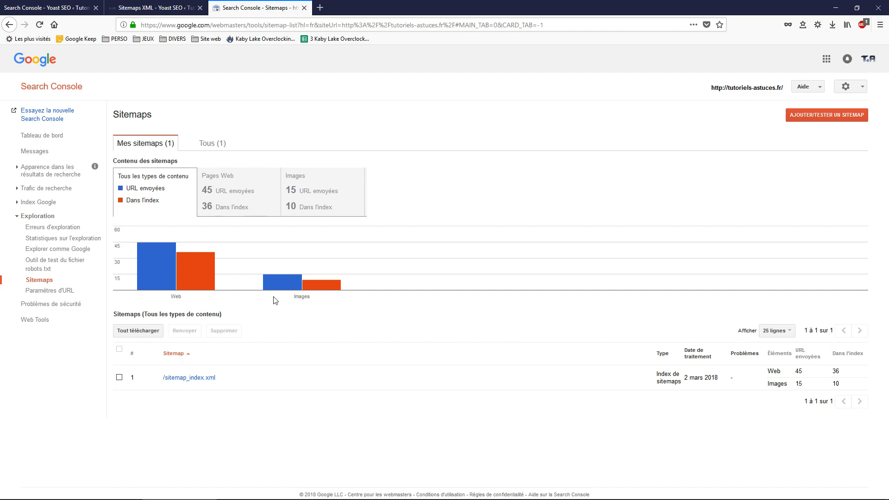
left_click(316, 195)
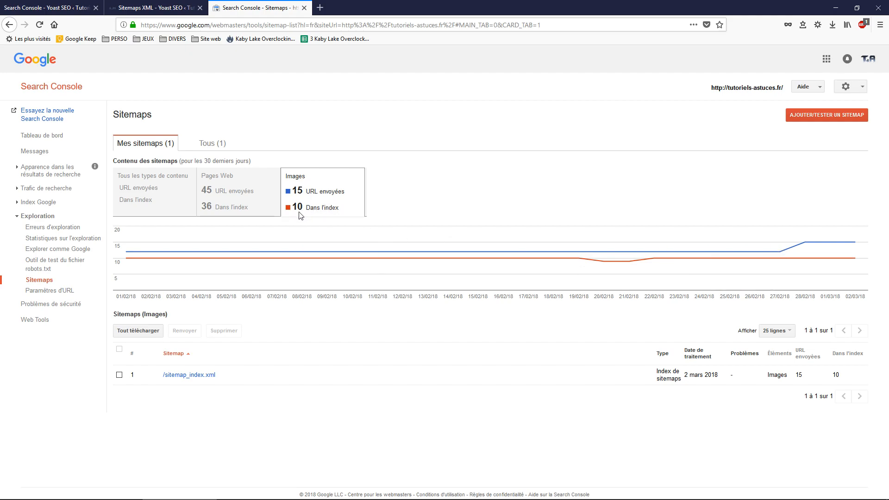
mouse_move(806, 248)
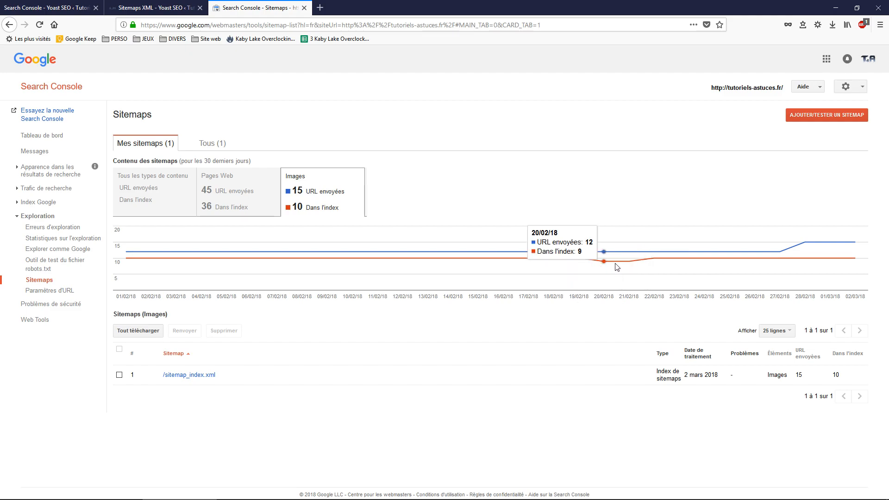
mouse_move(124, 263)
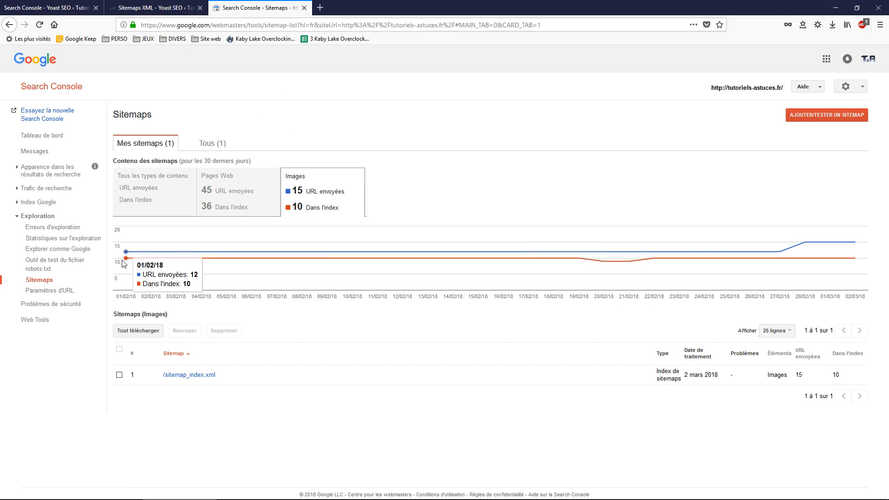
left_click(48, 202)
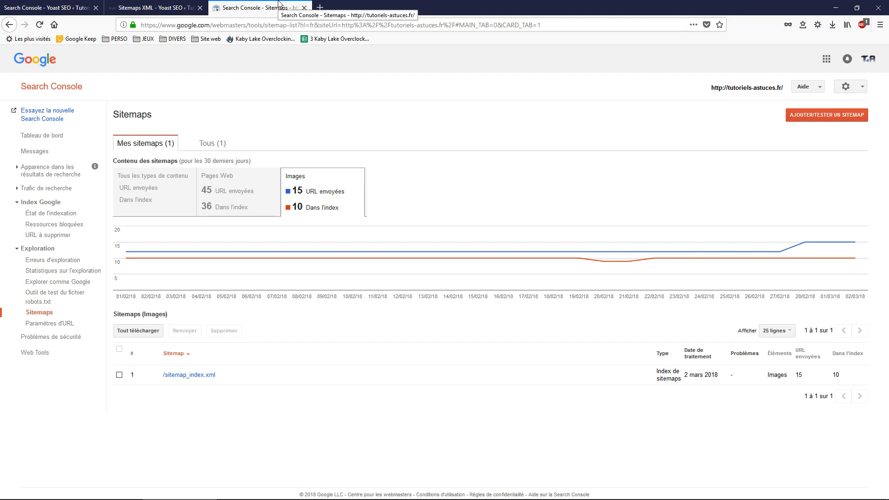
Close the Google Search Console browser tab and view the Outils and Search Console pages of Yoast SEO
left_click(308, 9)
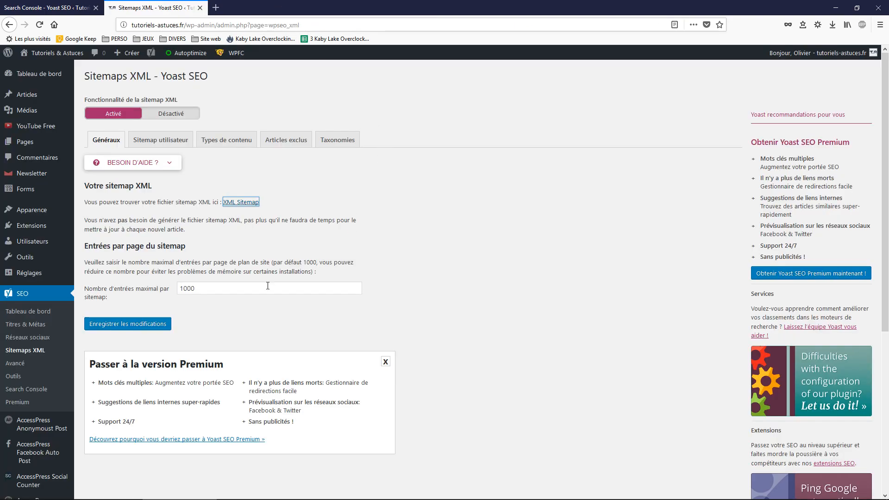
left_click(39, 384)
left_click(65, 392)
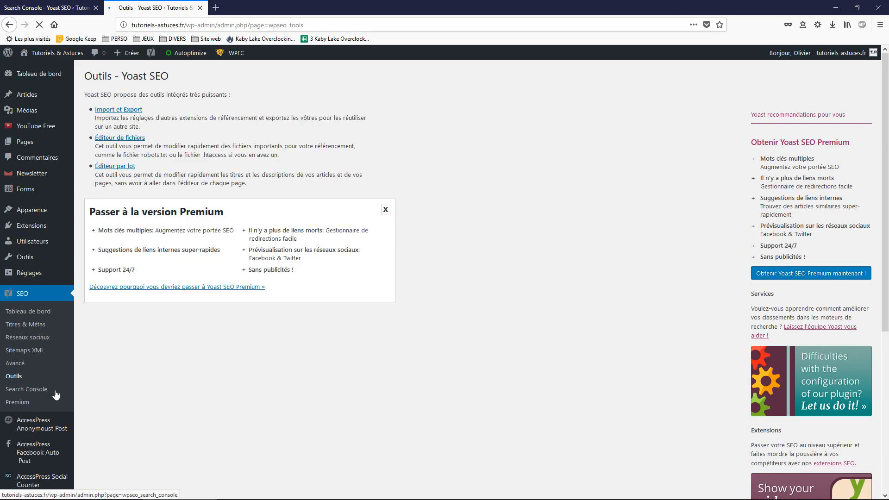
left_click(40, 390)
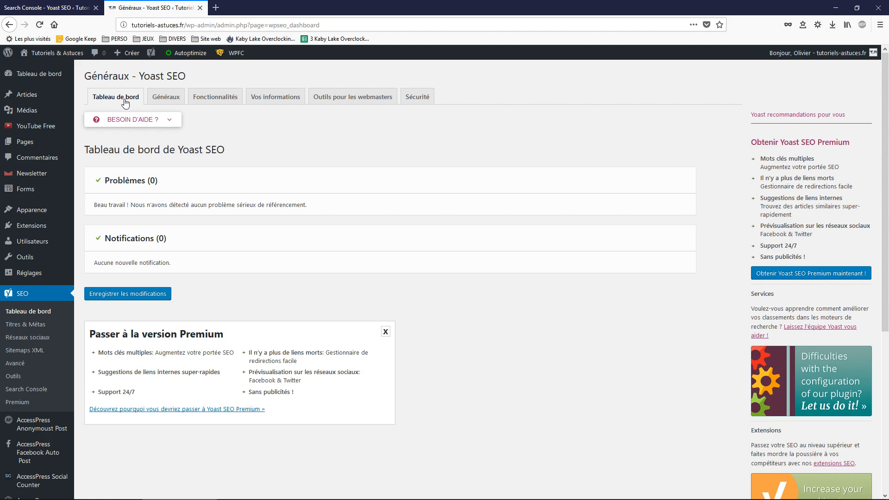
View the list of all articles on the tutoriels-astuces.fr site and close its browser tab
mouse_move(34, 94)
left_click(99, 111)
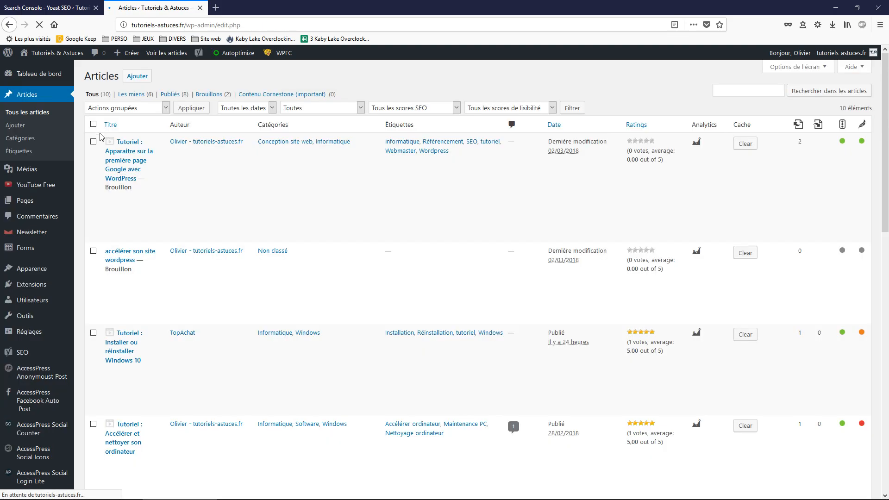
left_click(200, 7)
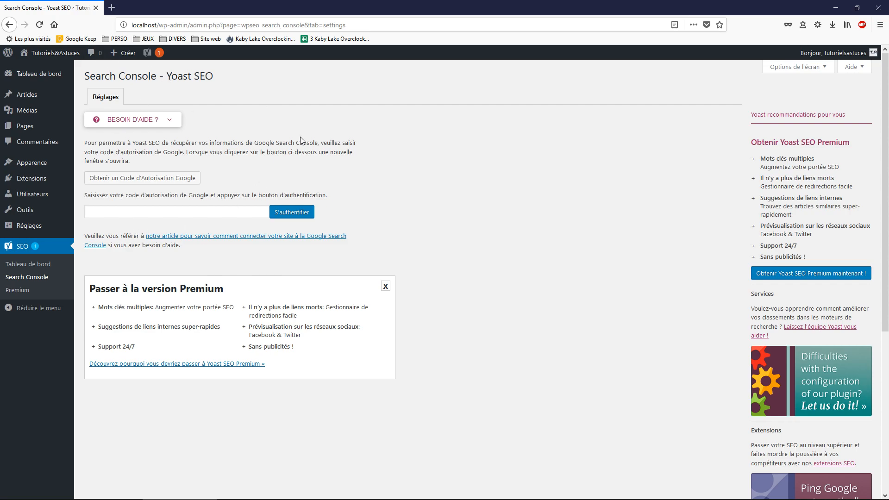
Add a new article on the localhost site with the title "La pêche en mer"
mouse_move(631, 495)
mouse_move(34, 99)
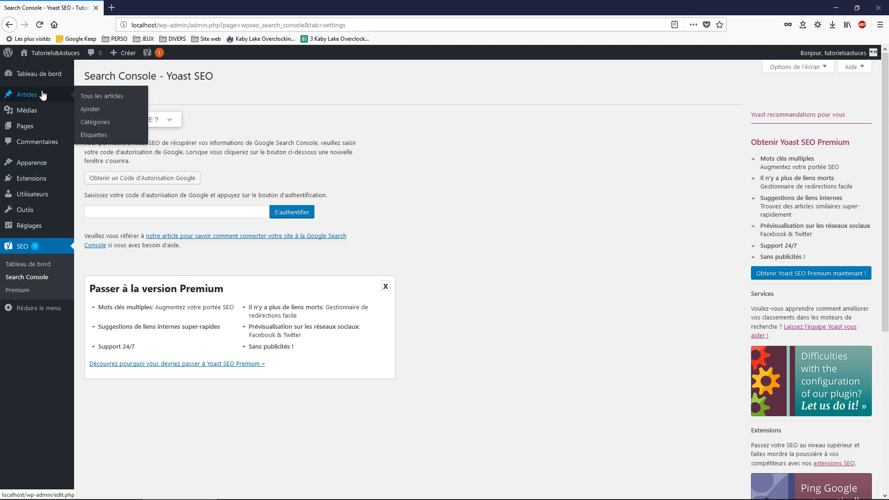
left_click(117, 96)
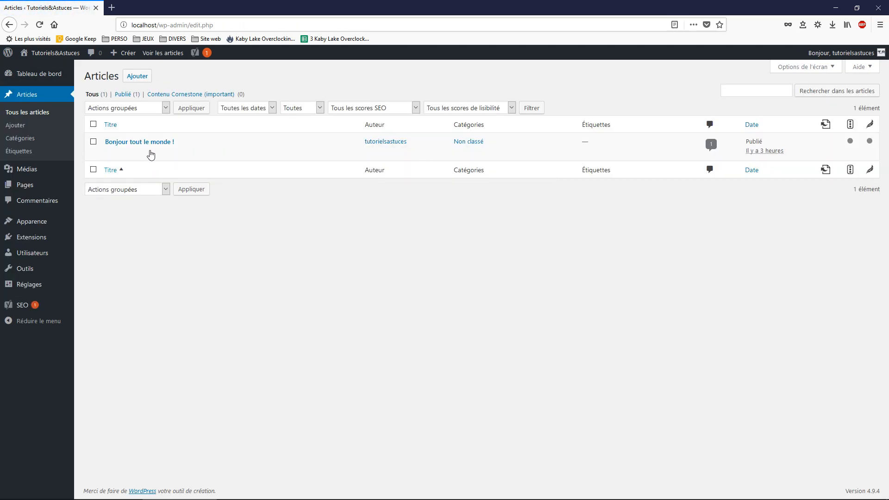
left_click(131, 79)
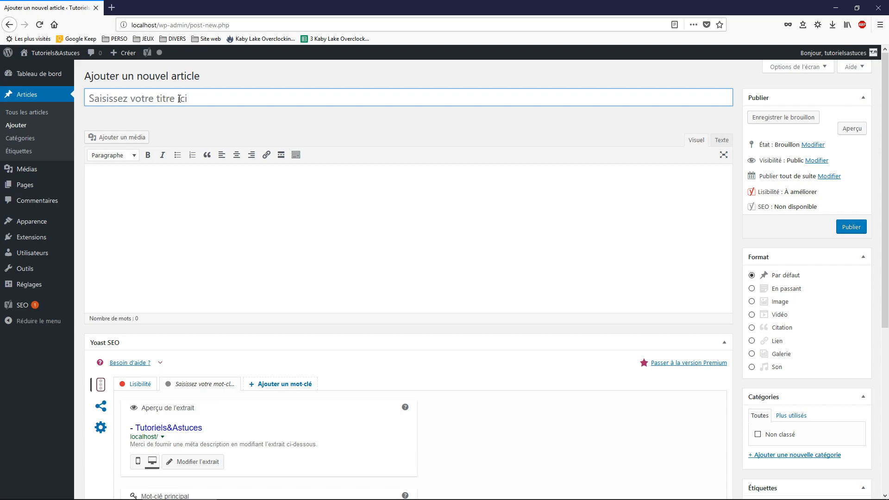
type("L")
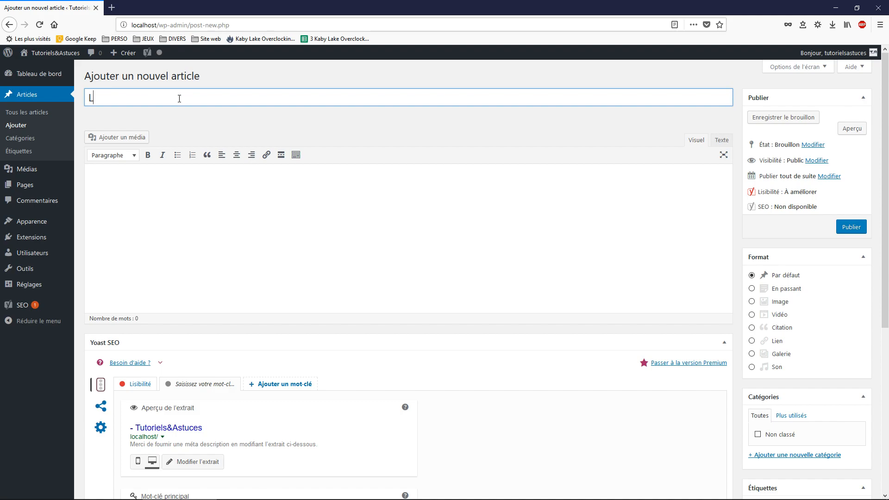
type("a pêche")
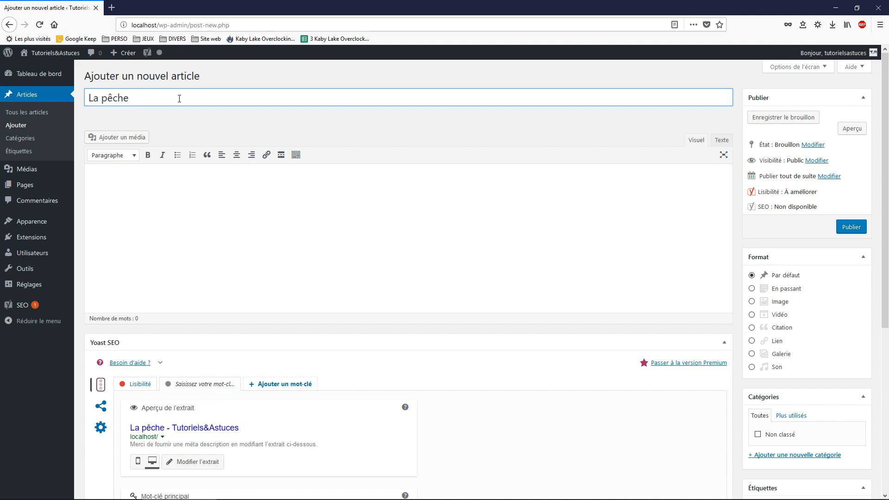
type(" en ")
type("m")
type("ee")
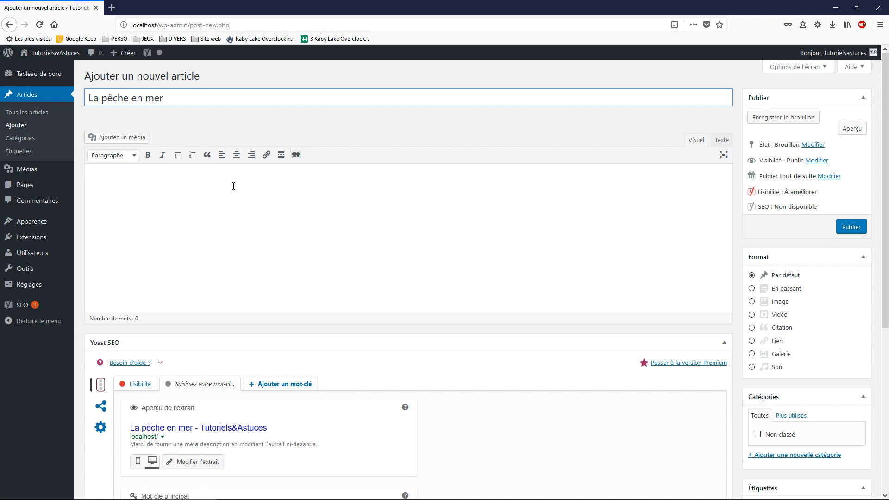
Examine the article's snippet preview and keyword analysis in the Yoast SEO box, along with its readability analysis
scroll(370, 277, "down", 5)
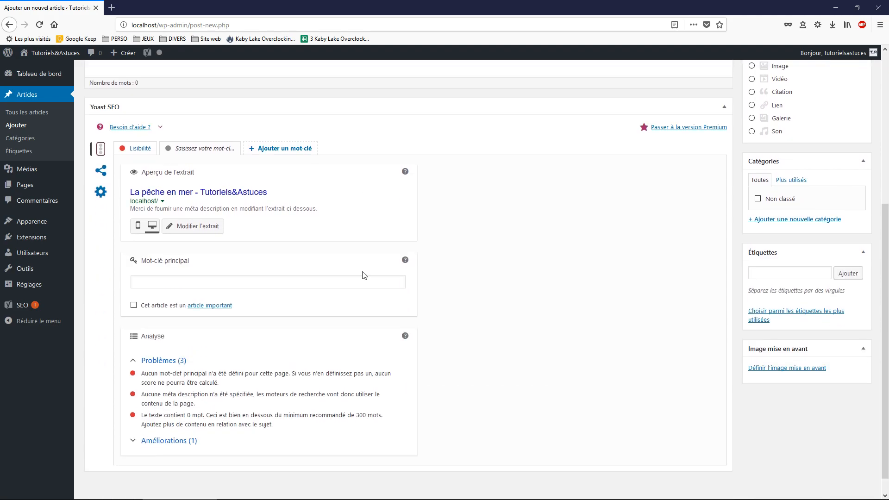
scroll(264, 188, "up", 5)
scroll(259, 228, "down", 5)
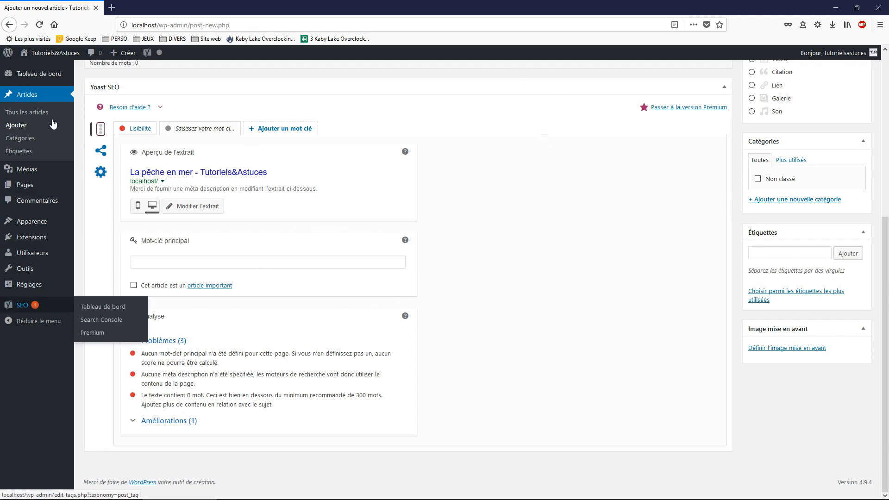
left_click(121, 131)
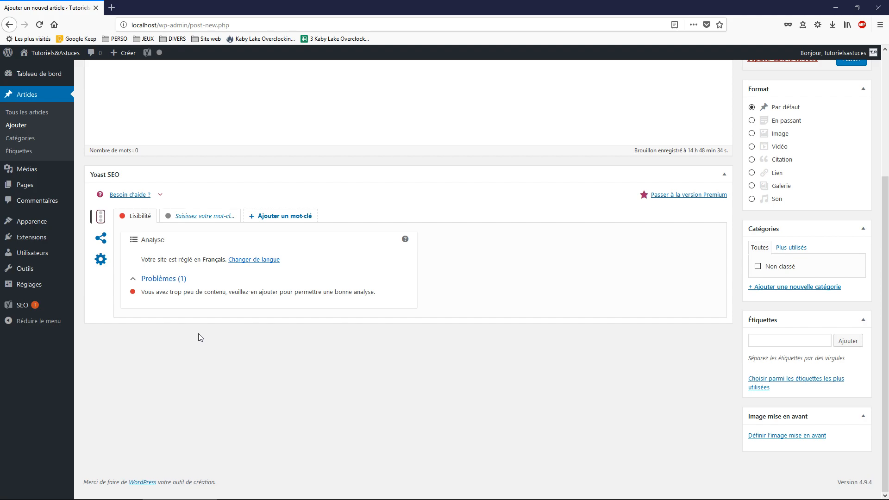
scroll(224, 393, "up", 3)
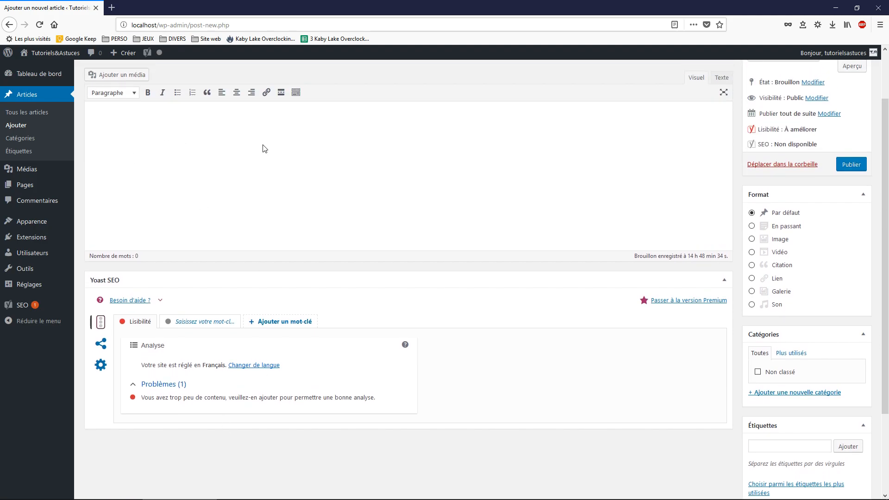
left_click(197, 322)
Write "La pêche en rivière" as the article's body text
scroll(185, 238, "up", 2)
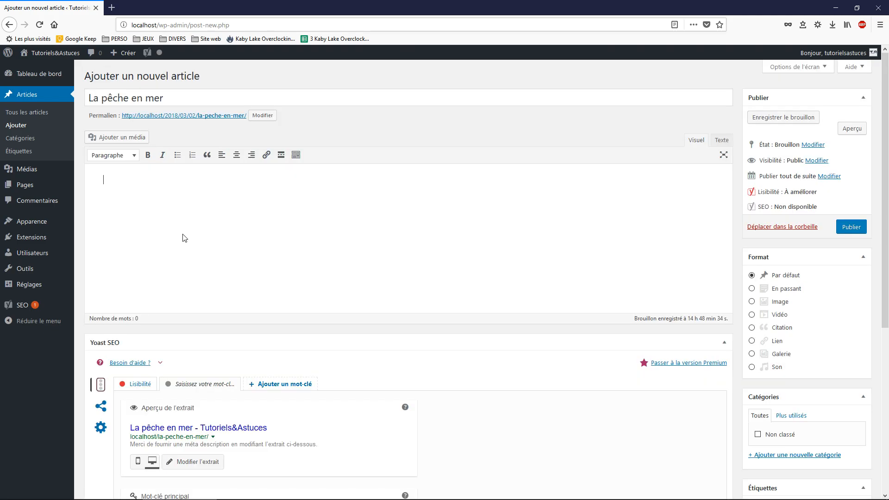
scroll(211, 401, "down", 3)
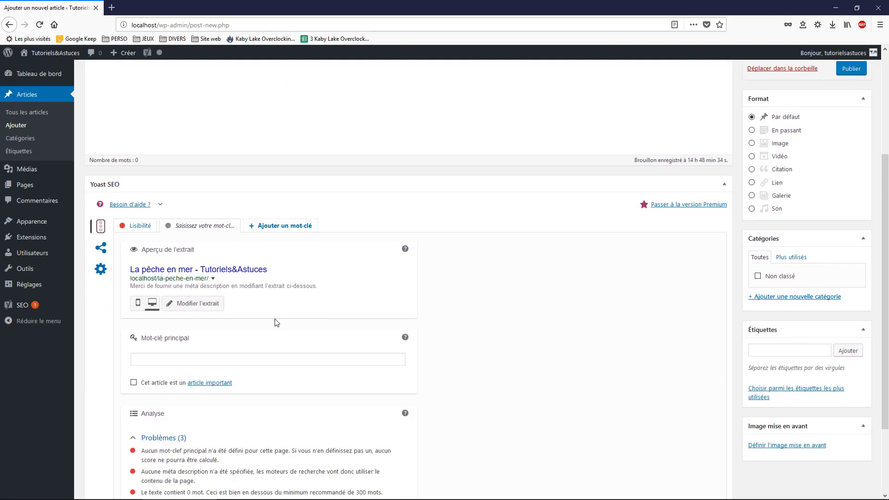
scroll(246, 361, "down", 2)
scroll(144, 239, "up", 5)
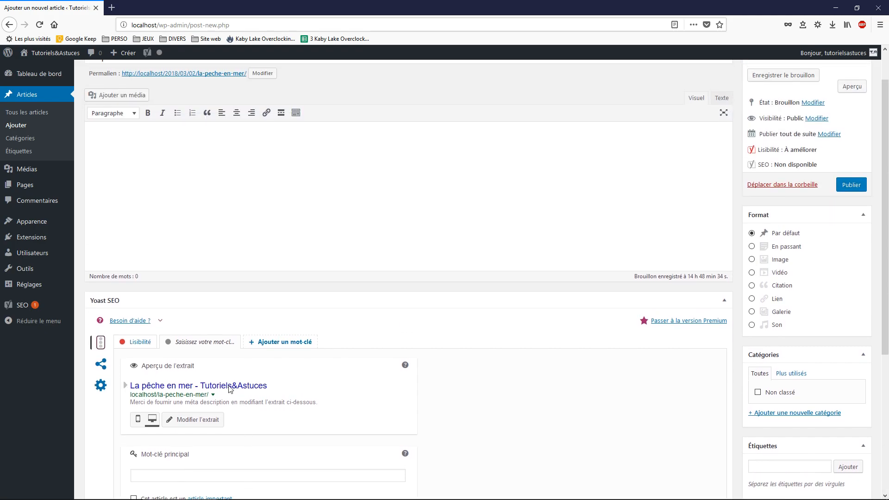
type("a pêche en rivière")
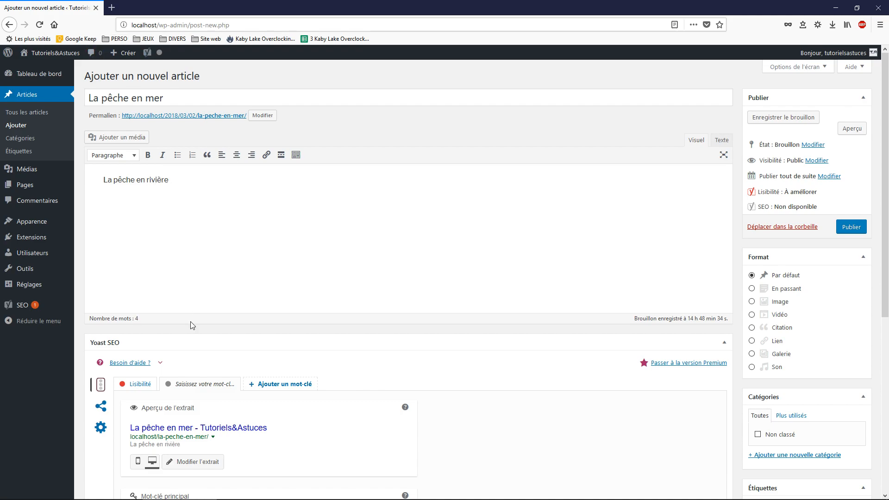
Examine the problems in the Yoast SEO analysis and expand the list of suggested improvements
scroll(190, 326, "down", 5)
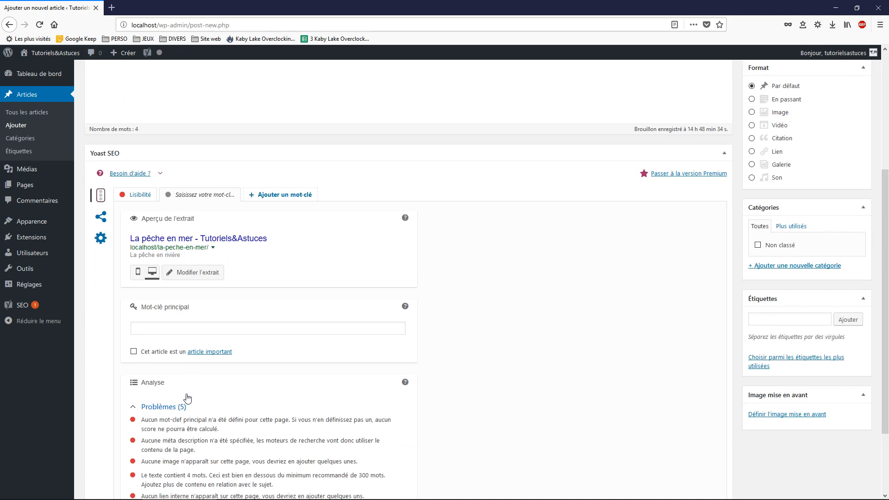
scroll(187, 315, "down", 2)
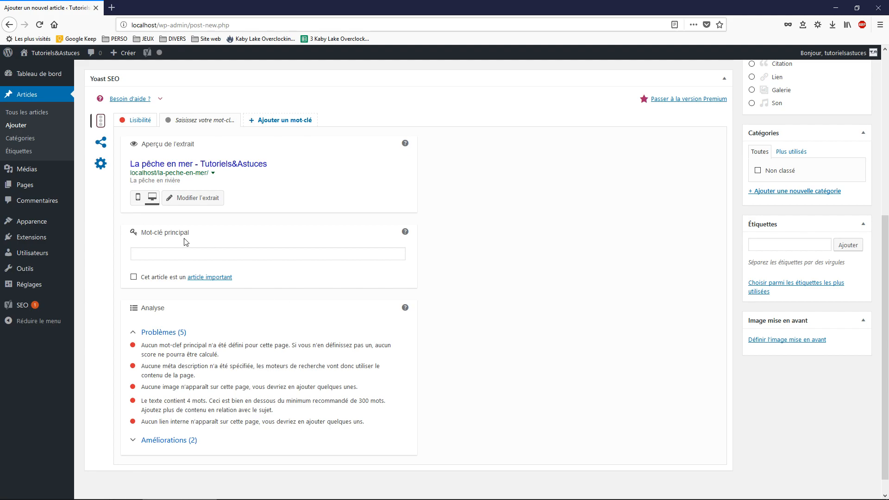
left_click(199, 254)
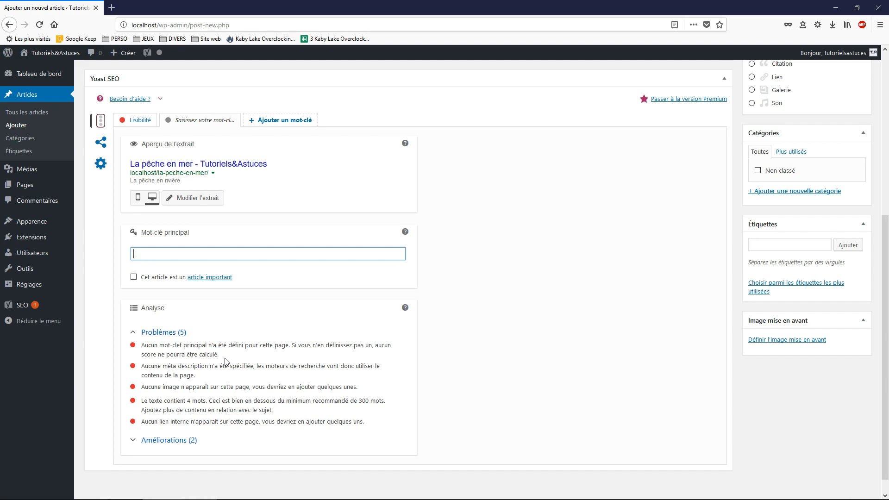
scroll(189, 404, "down", 1)
left_click(169, 421)
scroll(316, 419, "down", 2)
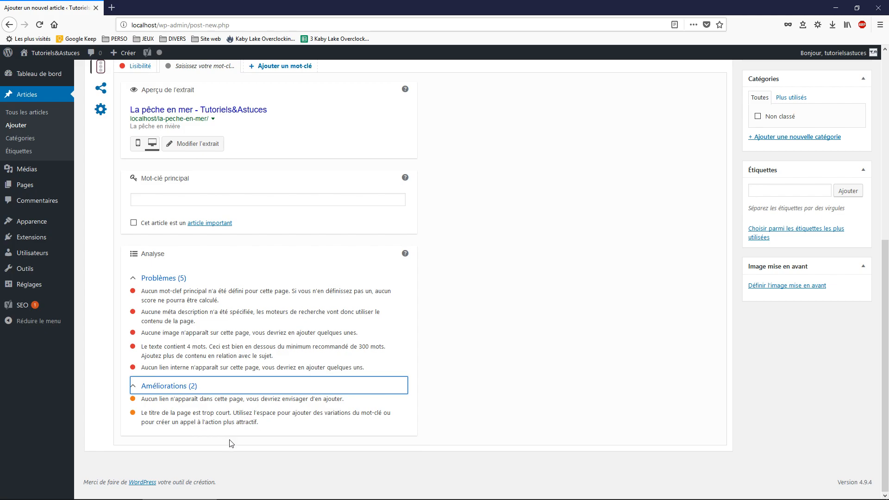
Enter "la pêche en mêr" as the article's main keyword in the Yoast SEO box
scroll(250, 439, "up", 7)
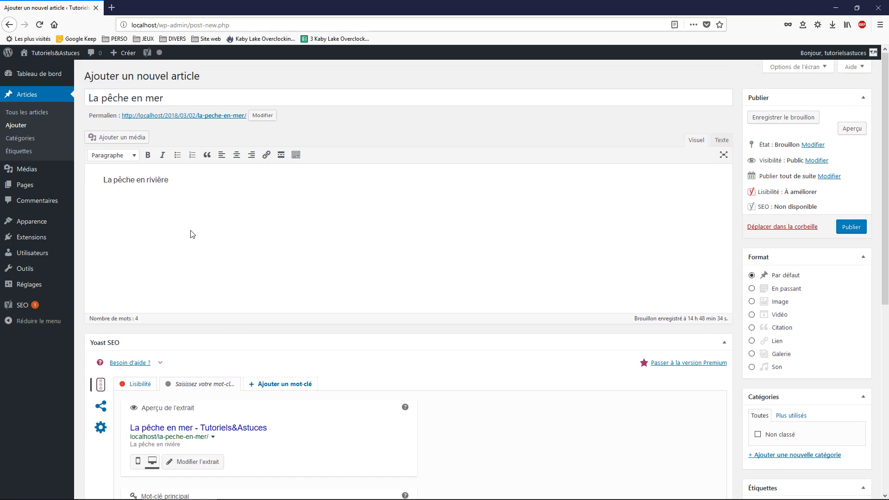
left_click_drag(185, 175, 50, 169)
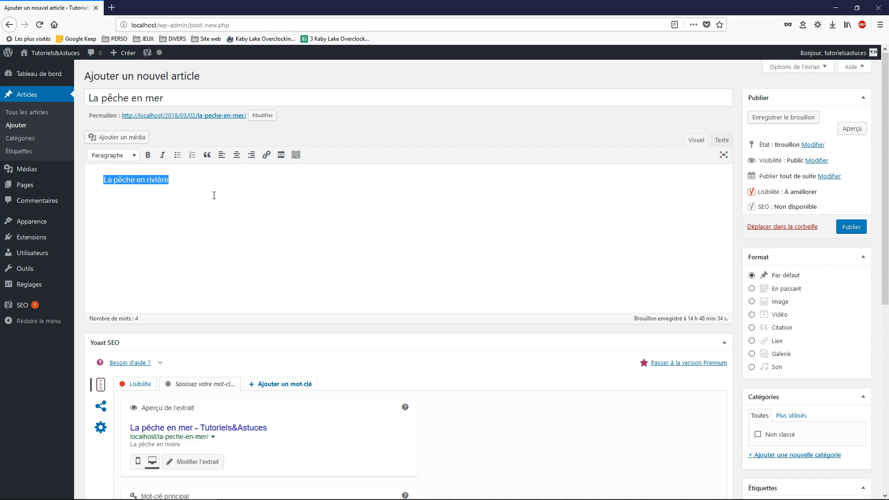
scroll(155, 331, "down", 4)
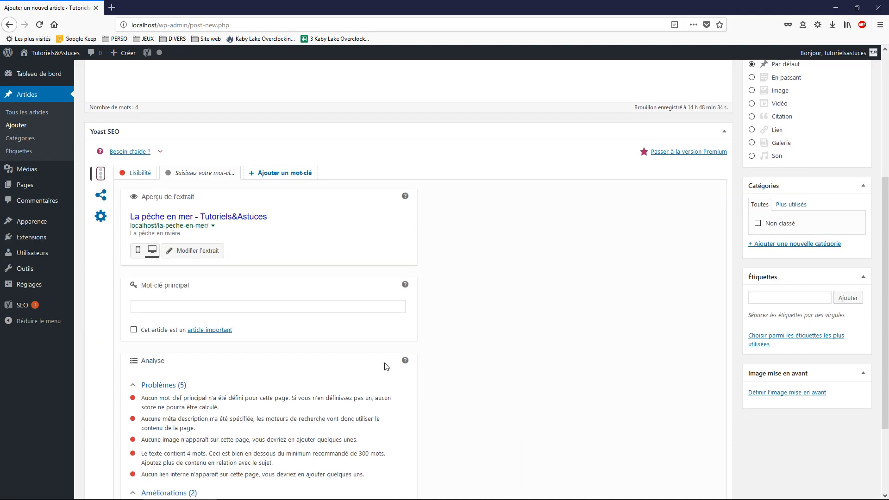
left_click(221, 310)
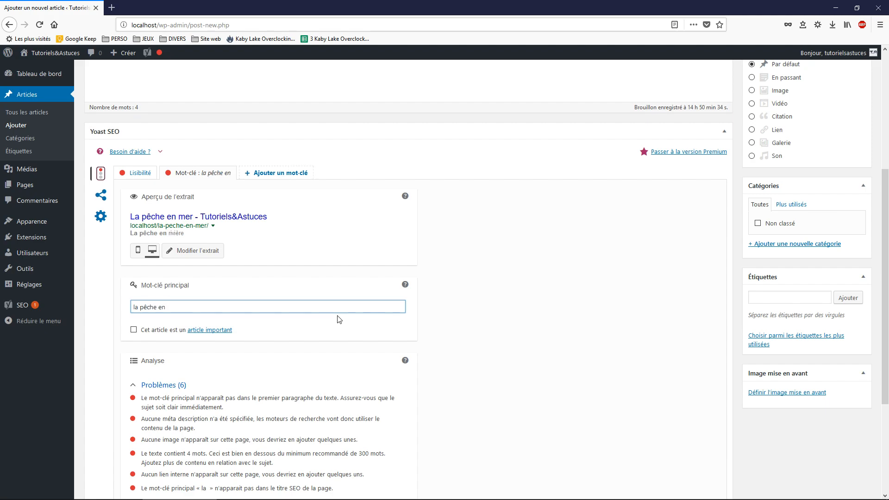
type("er")
Examine the problems, improvements and good results in the keyword analysis, leaving only the problems expanded
left_click(302, 384)
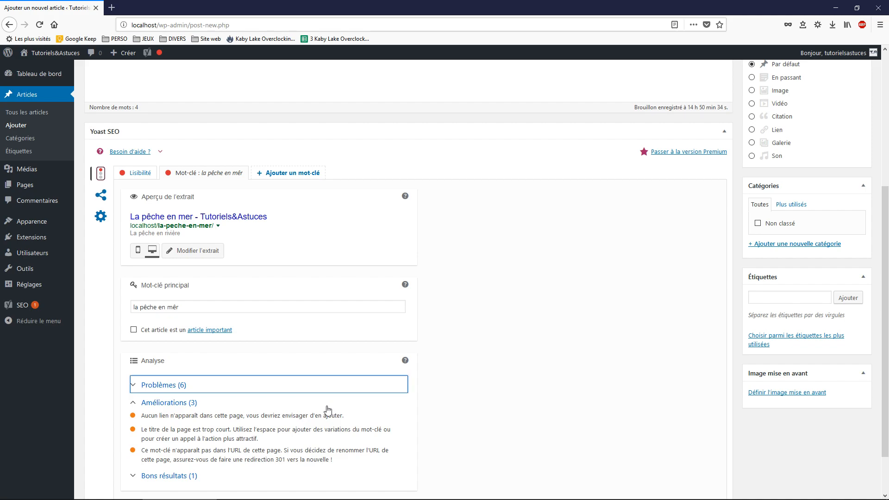
left_click(153, 403)
left_click(180, 384)
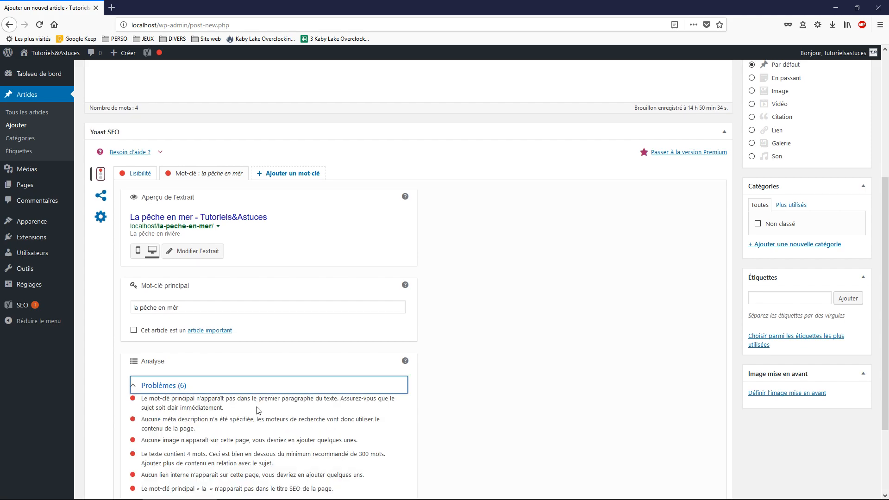
scroll(231, 371, "down", 3)
left_click(172, 421)
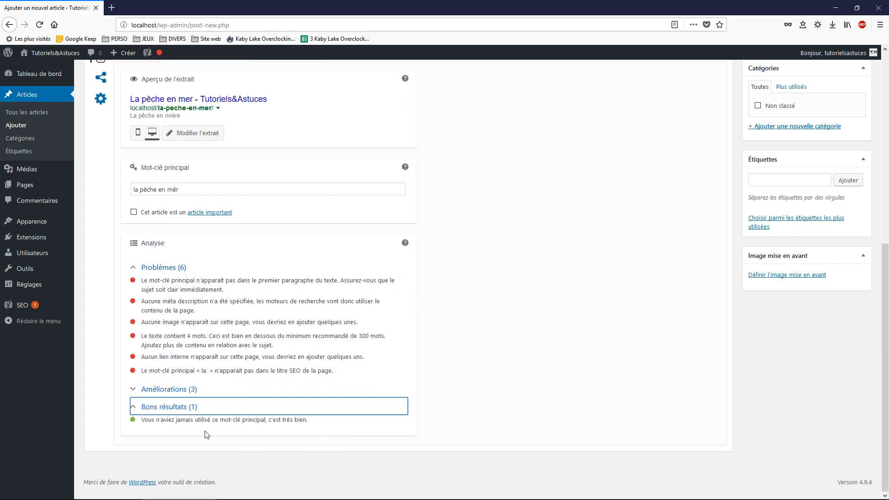
left_click(190, 408)
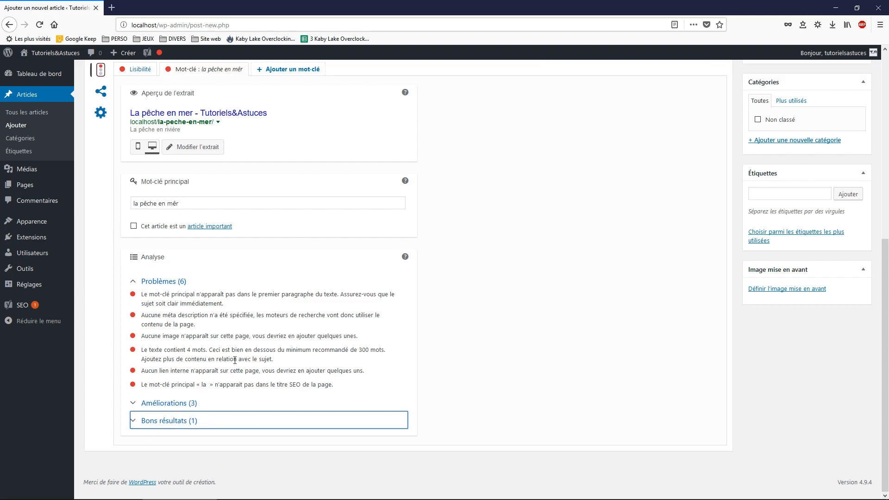
Compare the article's body text with the main keyword and the problems listed in the Yoast SEO analysis
scroll(224, 411, "up", 7)
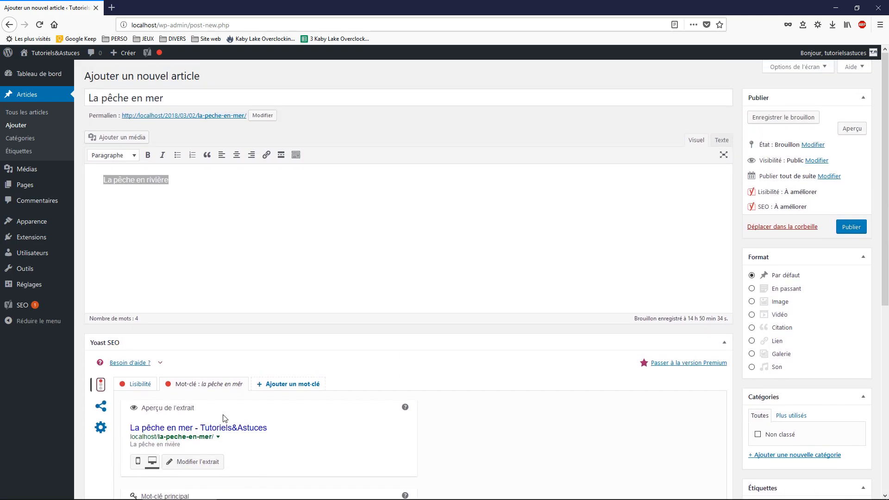
left_click(195, 225)
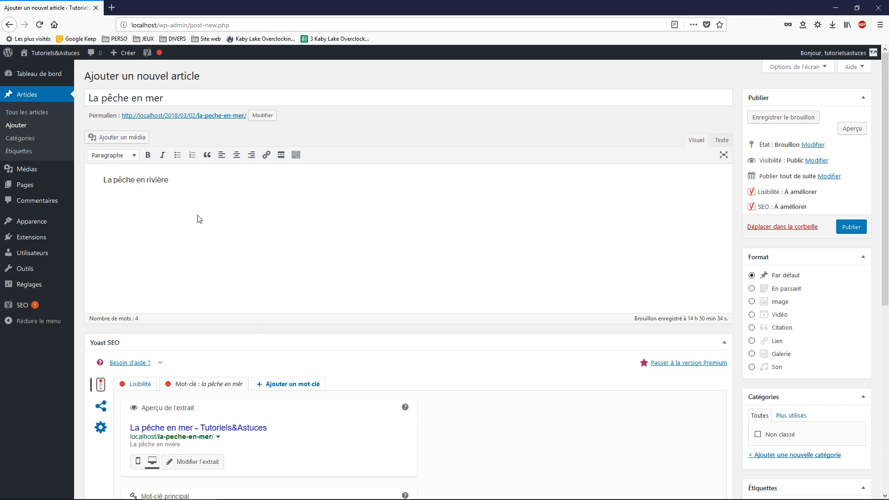
scroll(247, 317, "down", 5)
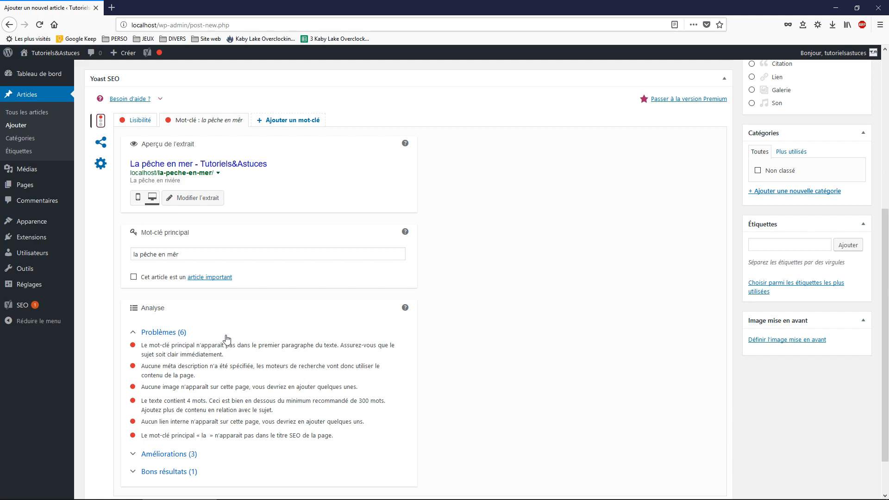
scroll(225, 324, "up", 5)
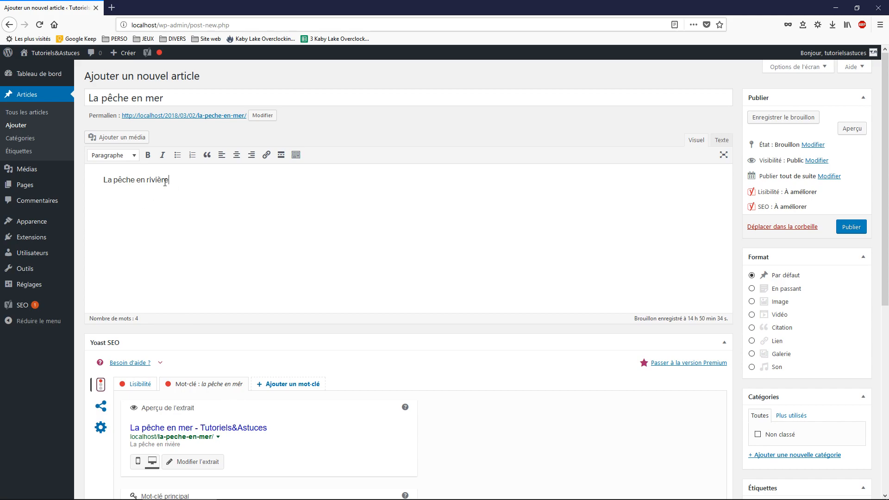
Replace "rivière" with "mer" in the article's body text and check the Yoast SEO analysis
left_click_drag(172, 182, 147, 181)
type("mer")
scroll(351, 378, "down", 5)
scroll(352, 377, "down", 1)
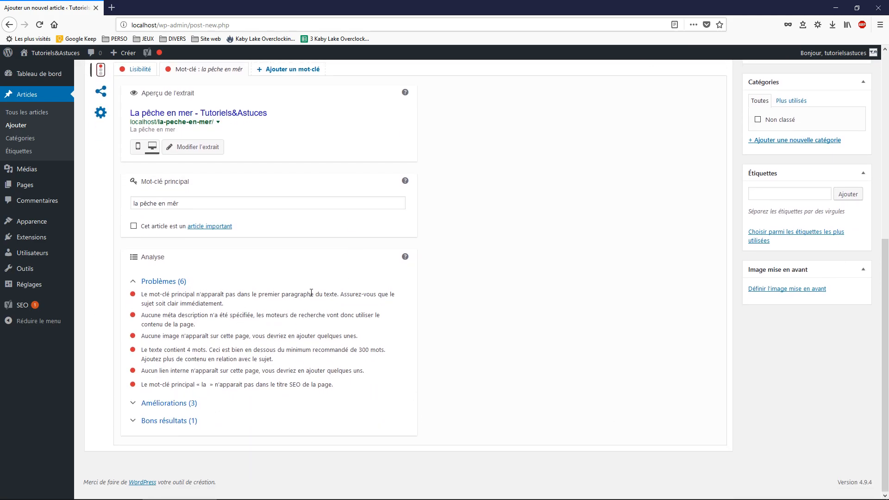
Correct the main keyword and the body text so both read "la pêche en mer" in lowercase
scroll(116, 178, "up", 6)
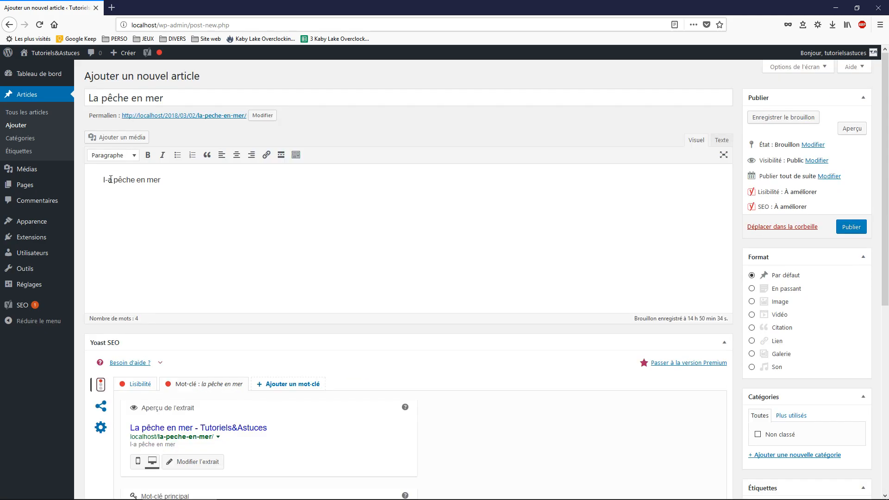
key("BackSpace")
scroll(403, 412, "down", 4)
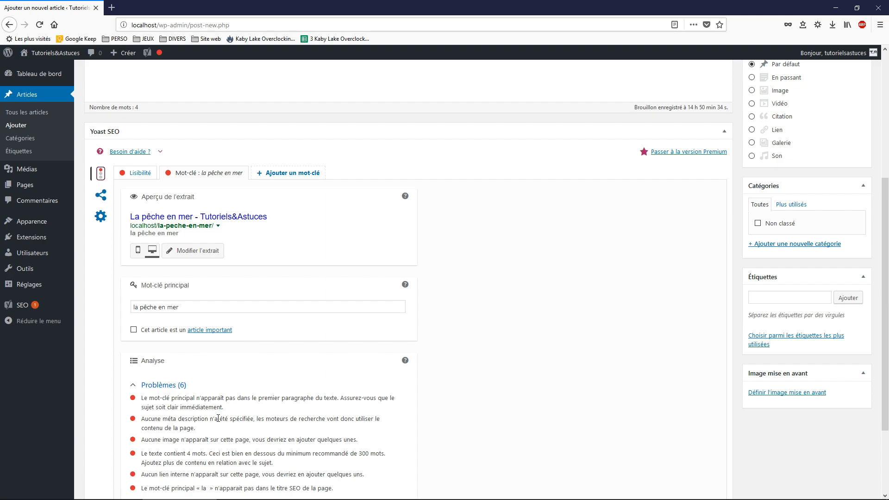
scroll(218, 419, "up", 4)
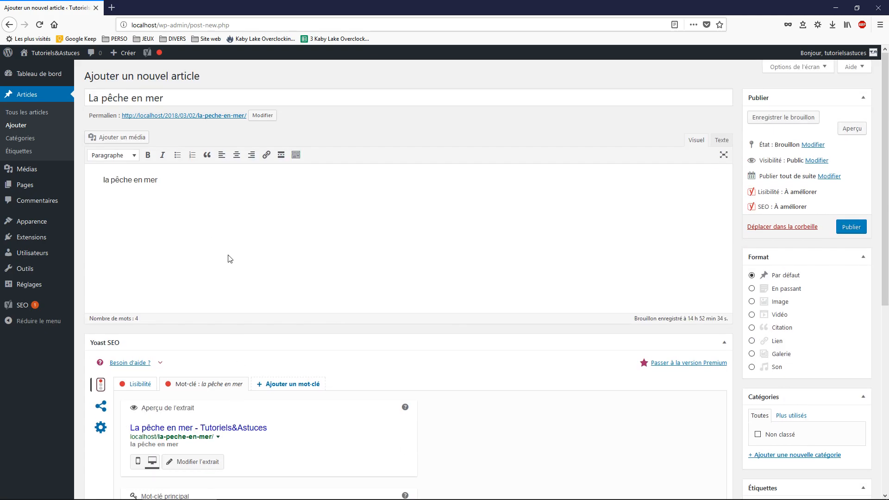
Extend the body sentence with "est ma passion depuis longtemps" and check the problems in the analysis
type("est ma passion depuis ")
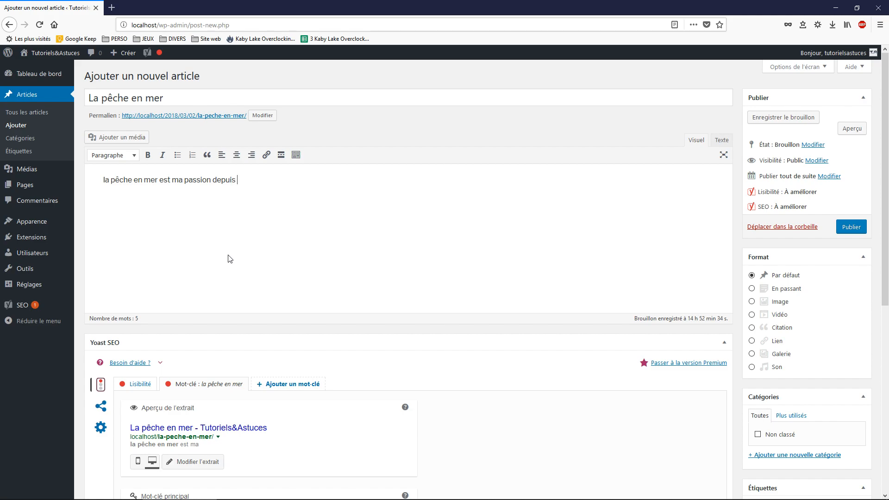
type("longtemps")
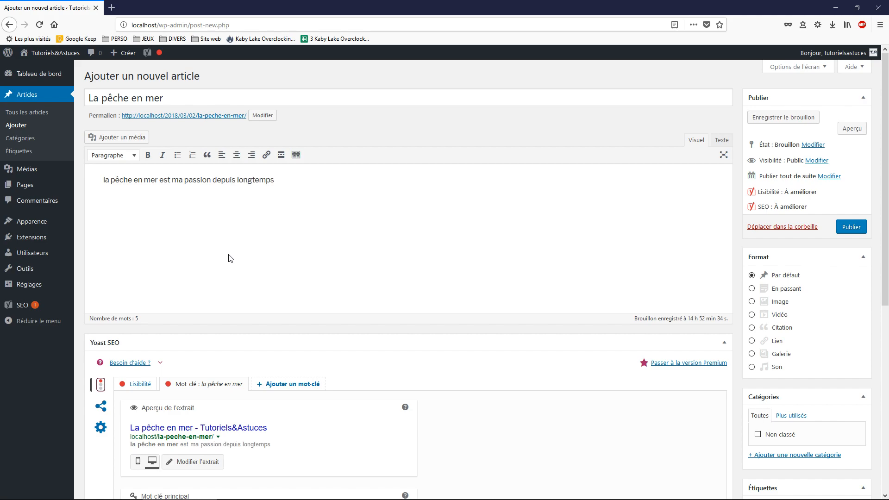
scroll(229, 258, "down", 5)
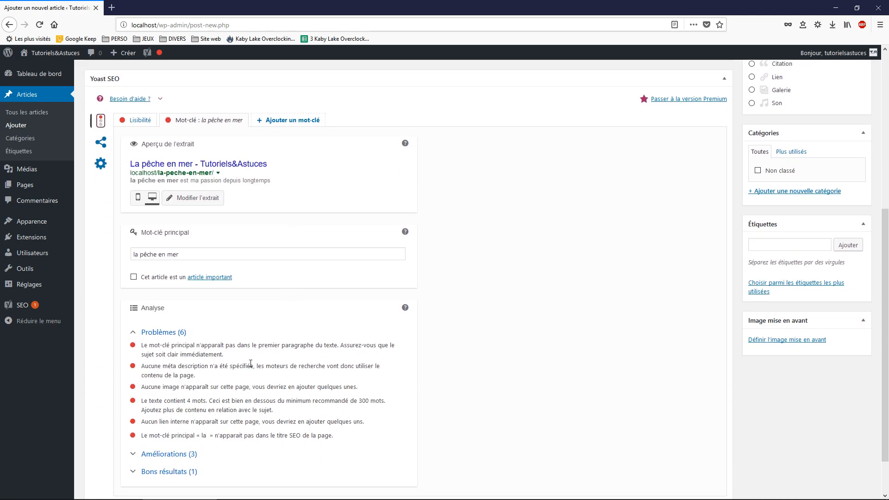
scroll(437, 299, "up", 5)
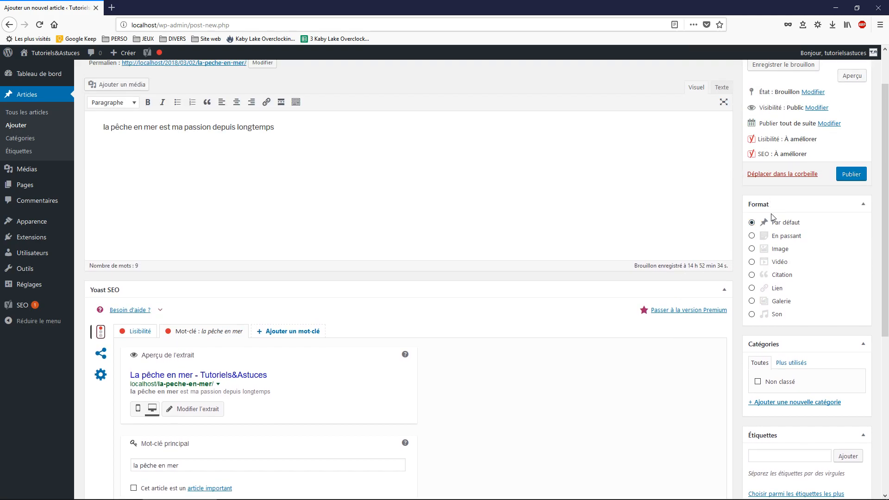
Save the article as a draft and view the refreshed Yoast SEO analysis
left_click(782, 117)
scroll(468, 353, "down", 5)
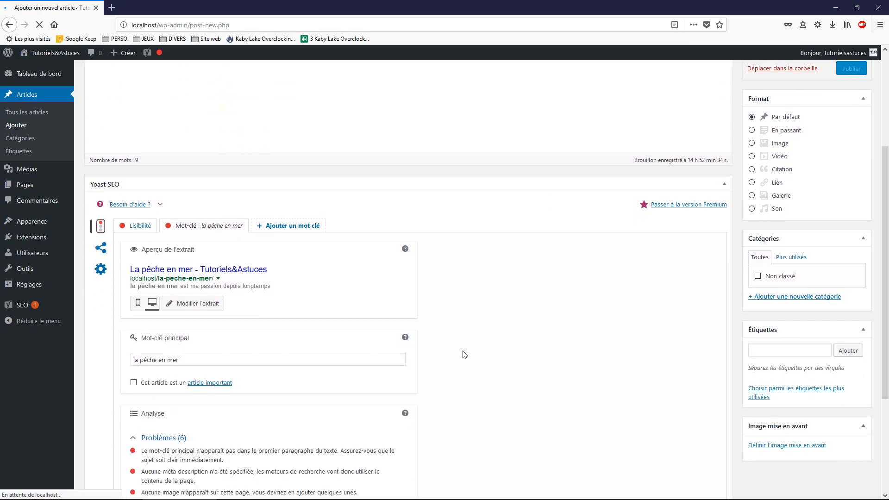
scroll(454, 353, "down", 4)
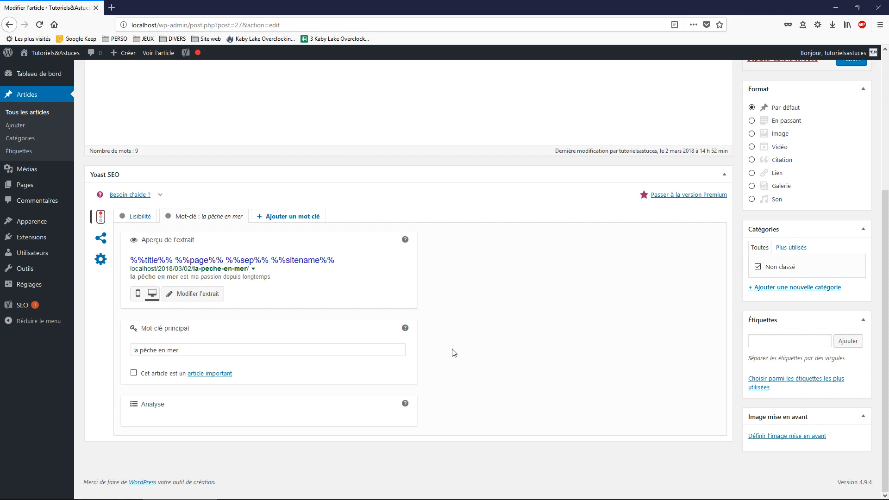
scroll(447, 347, "down", 3)
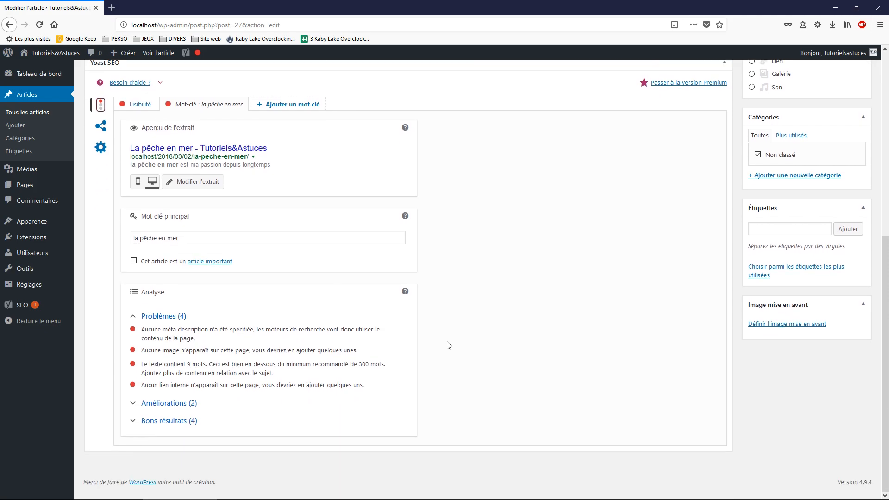
Review the article text against the Yoast SEO problems and expand the list of good results
scroll(395, 294, "up", 7)
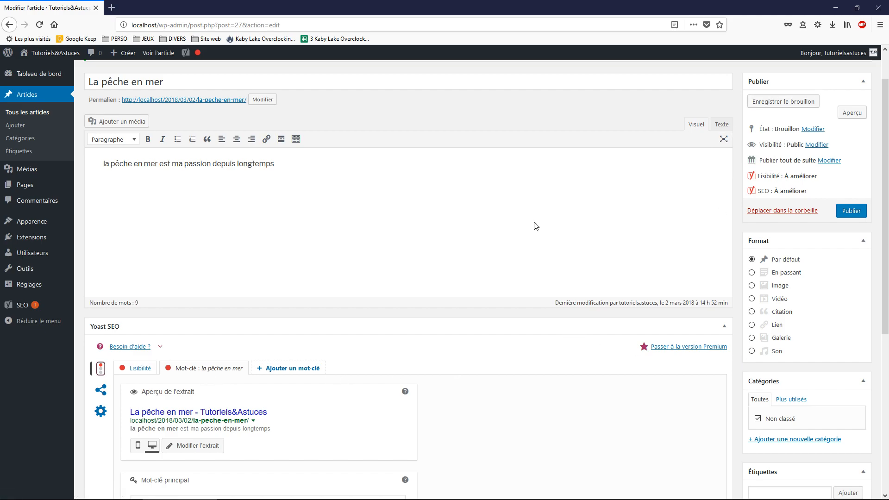
scroll(592, 194, "down", 3)
scroll(362, 194, "up", 4)
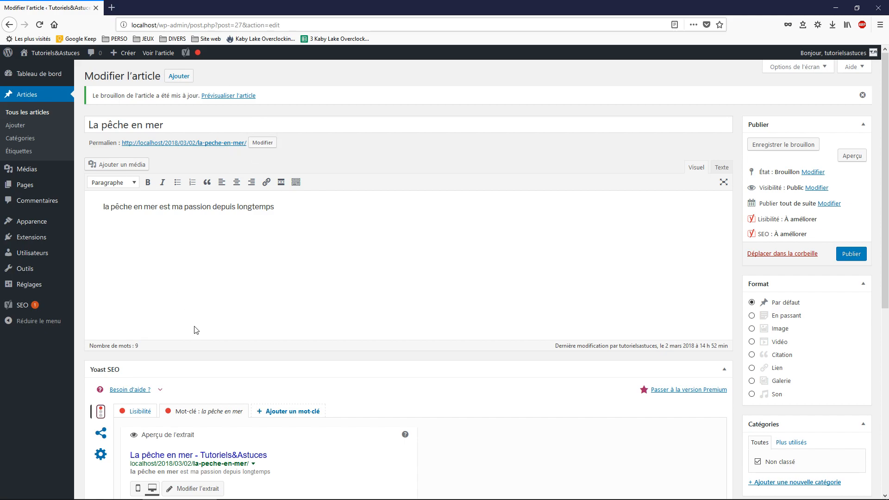
scroll(194, 328, "down", 5)
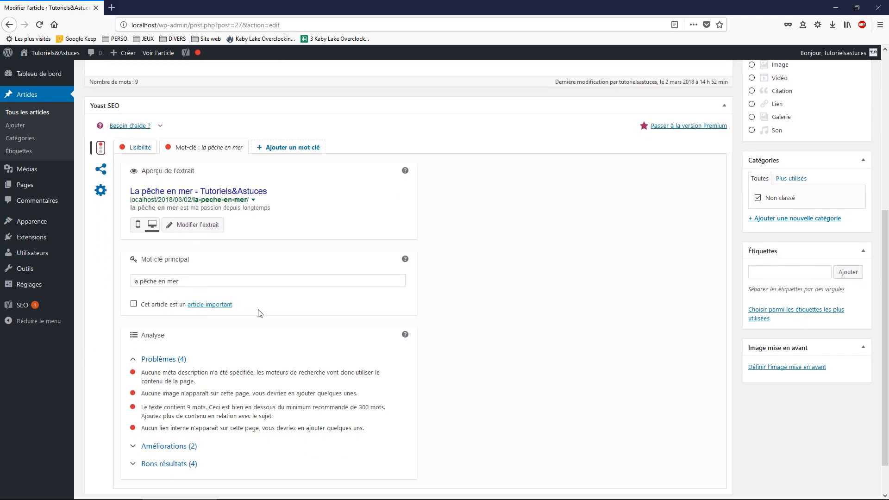
scroll(258, 312, "down", 1)
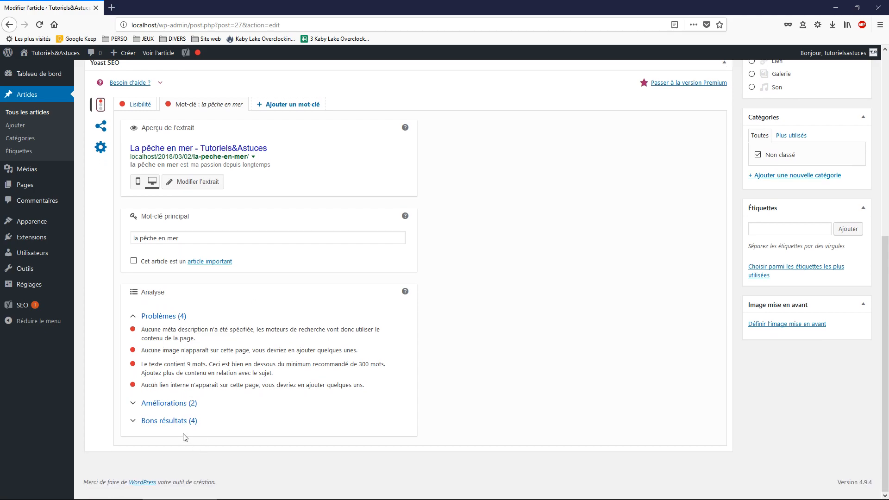
left_click(172, 422)
scroll(281, 344, "down", 2)
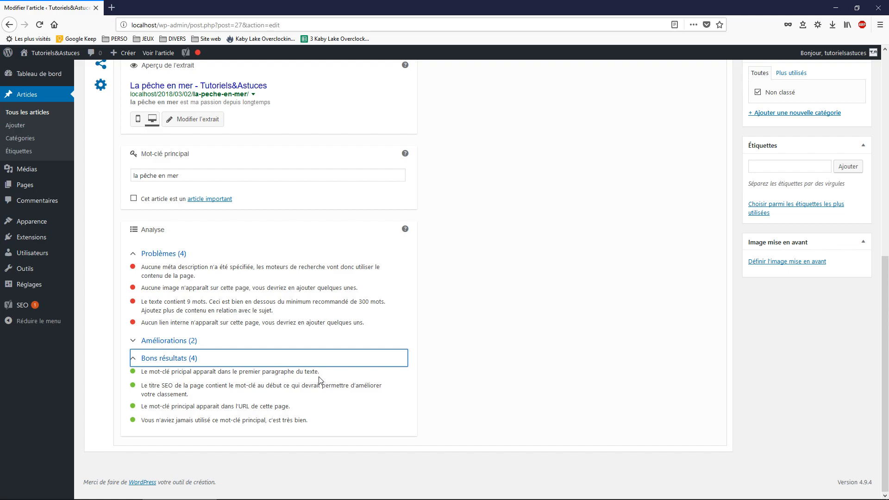
Compare the main keyword with the same words in the article's first paragraph and the listed good results
left_click(193, 180)
triple_click(192, 179)
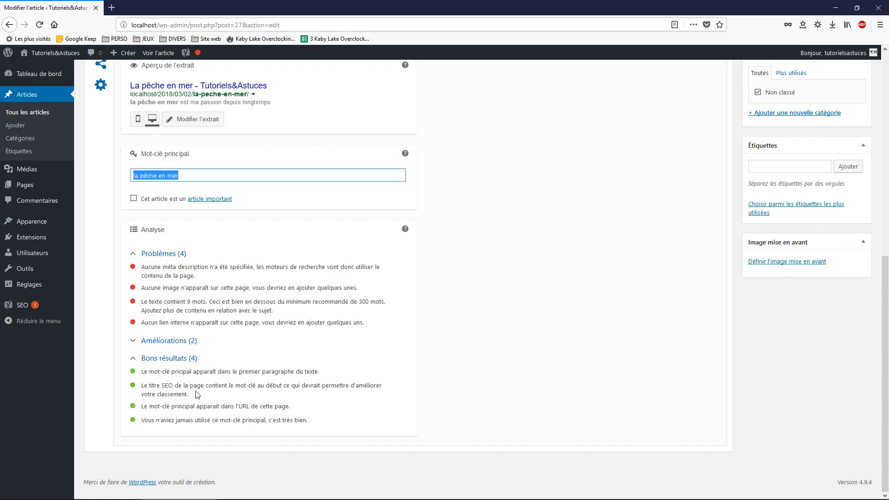
scroll(197, 396, "up", 8)
left_click_drag(156, 206, 104, 207)
scroll(302, 272, "down", 8)
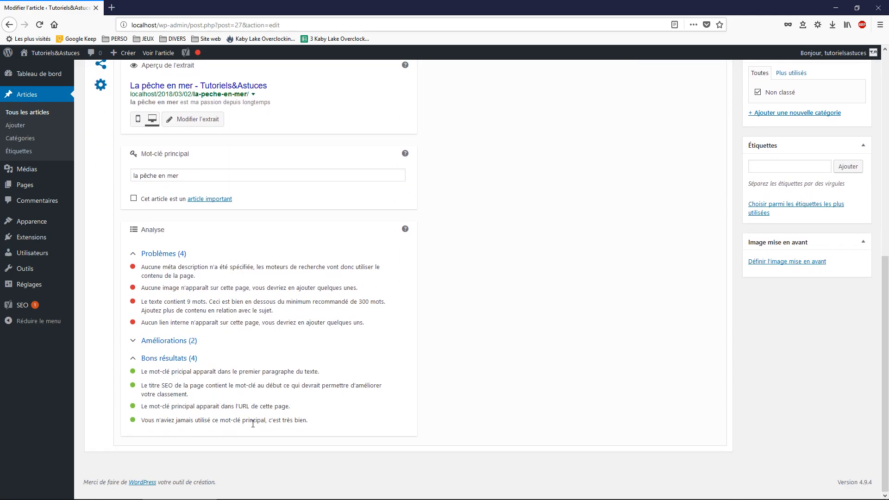
Open the permalink slug for editing and compare the slug and article title with the analysis results
scroll(263, 423, "up", 8)
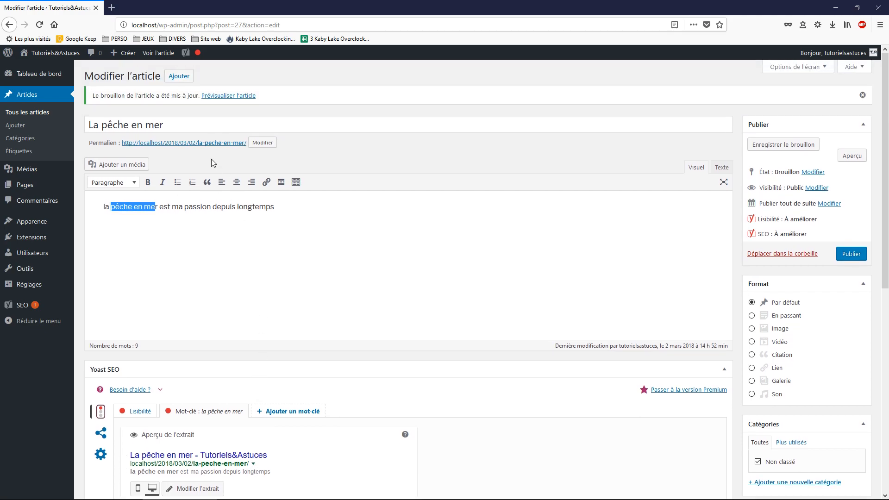
left_click(263, 143)
left_click_drag(256, 146, 189, 147)
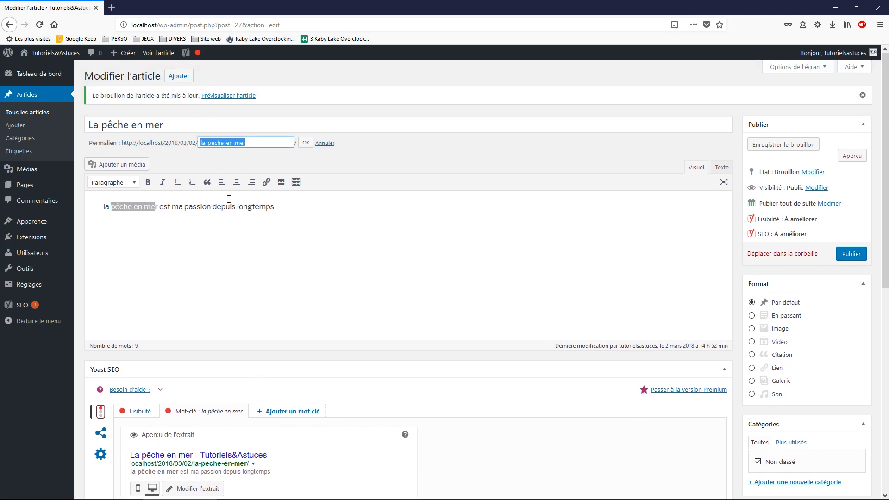
scroll(269, 333, "down", 8)
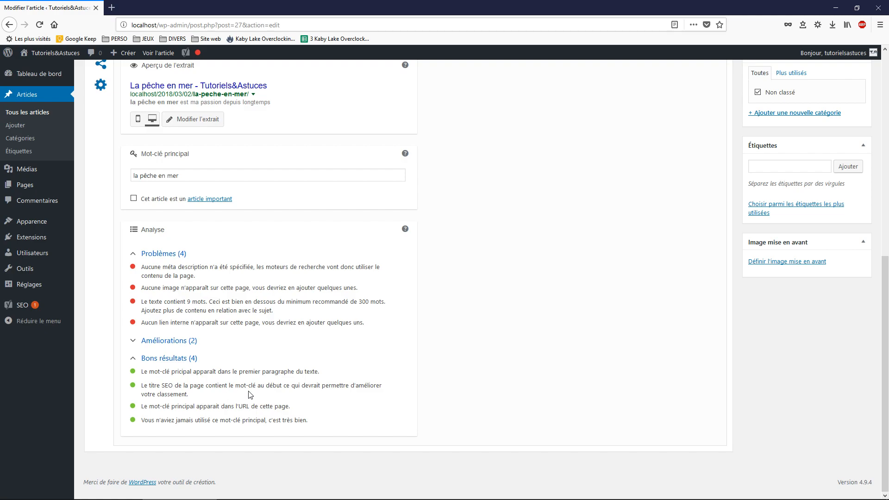
scroll(248, 395, "up", 10)
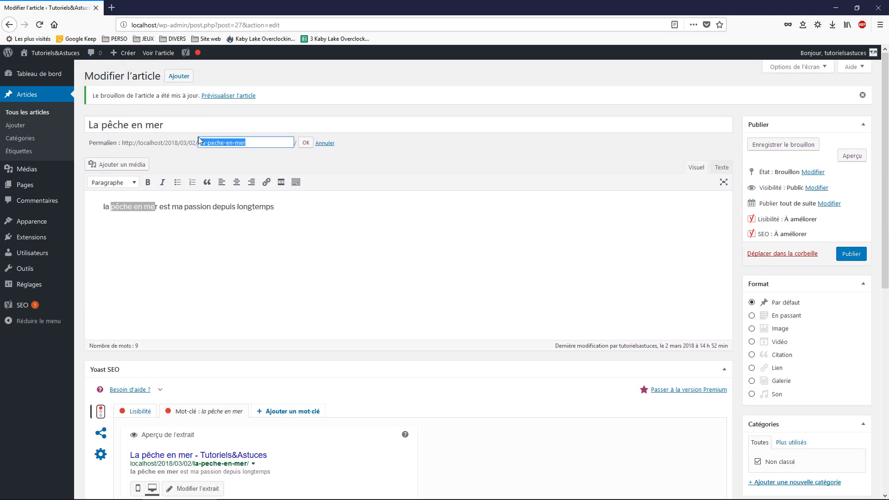
left_click_drag(178, 121, 55, 114)
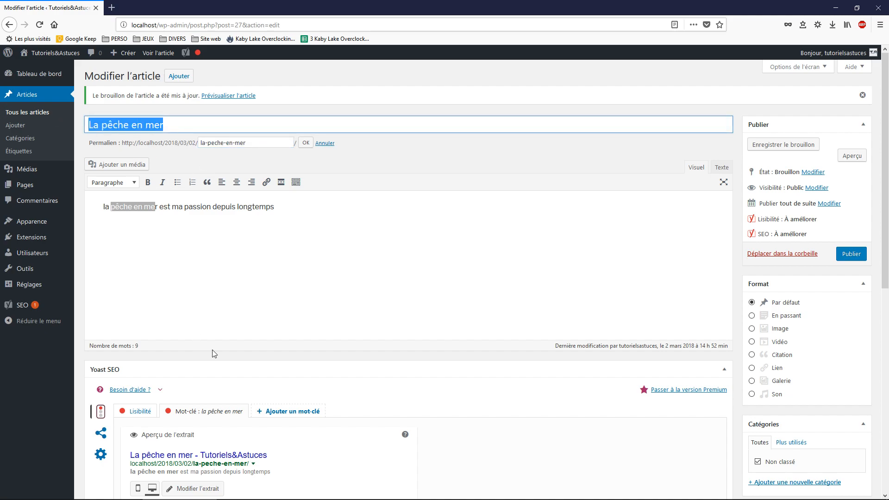
scroll(214, 353, "down", 8)
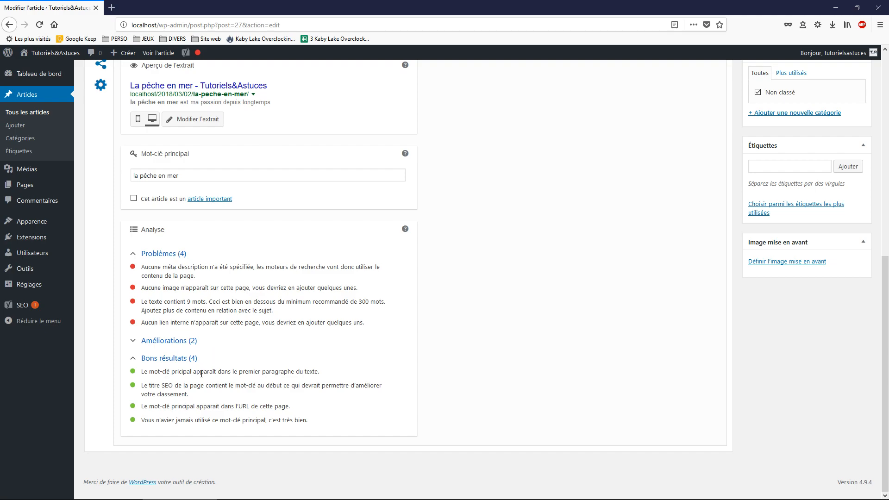
scroll(246, 352, "up", 3)
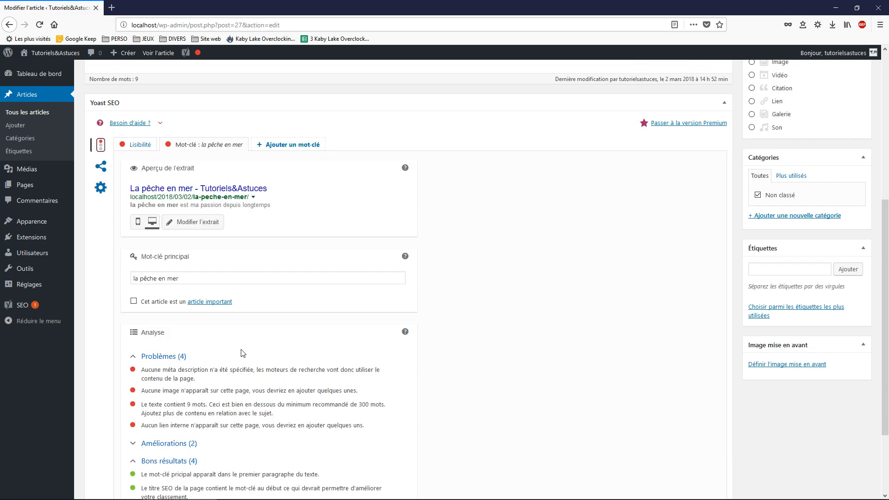
scroll(235, 373, "down", 3)
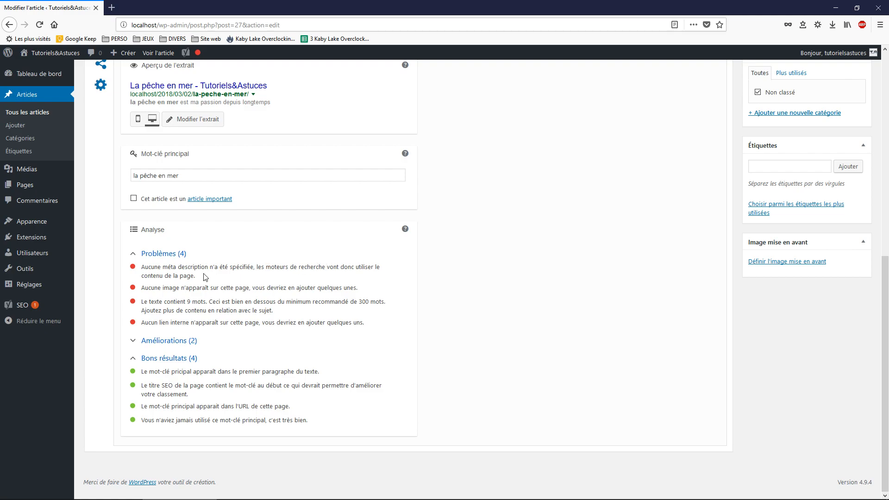
Append "je kiff" to the article title and check the snippet preview and Yoast SEO analysis
scroll(198, 289, "up", 3)
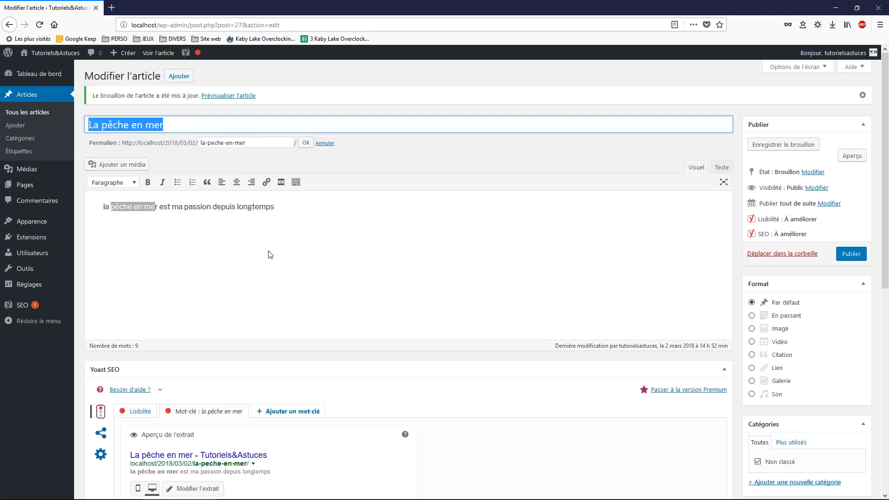
mouse_move(180, 126)
left_mouse_down()
mouse_move(113, 126)
mouse_move(166, 131)
left_mouse_up()
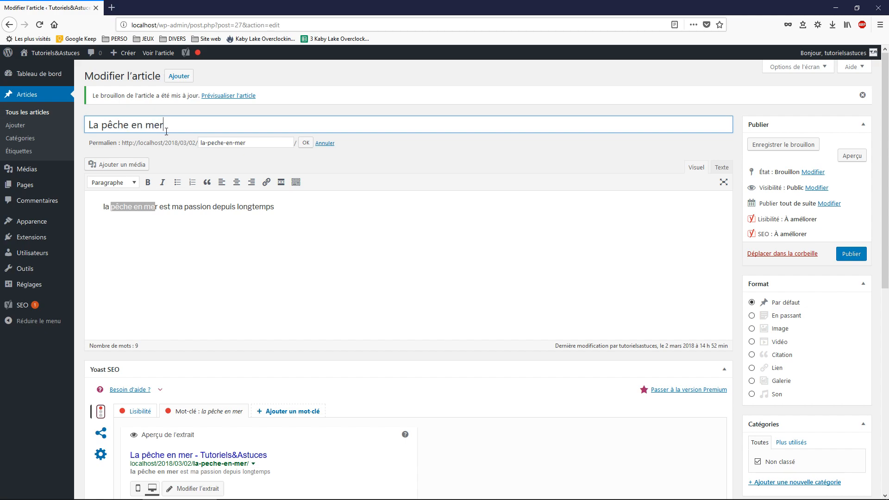
type("je kiff")
scroll(384, 290, "down", 5)
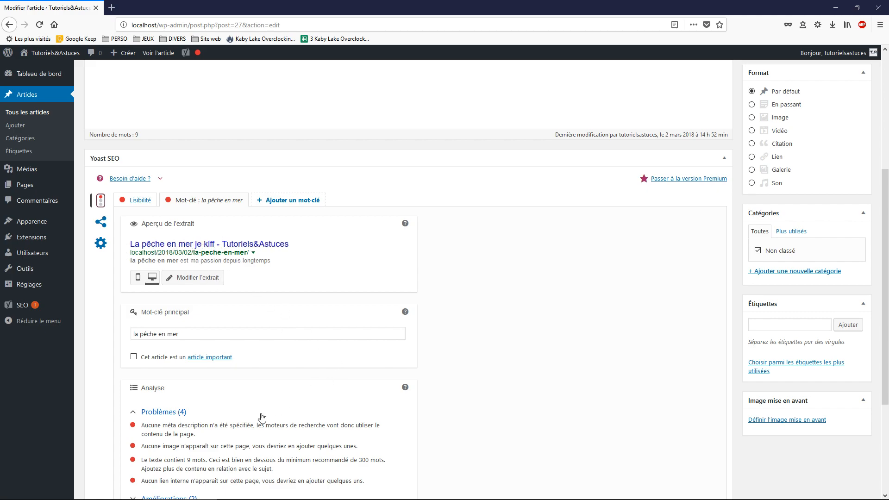
scroll(262, 418, "down", 2)
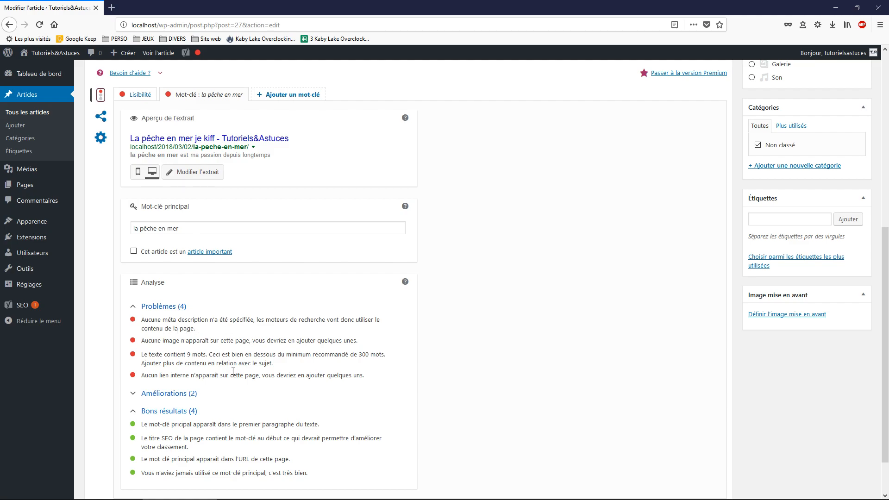
Open the Yoast snippet editor, set the SEO title to "La pêche en mer" and check the analysis problems
scroll(235, 370, "up", 4)
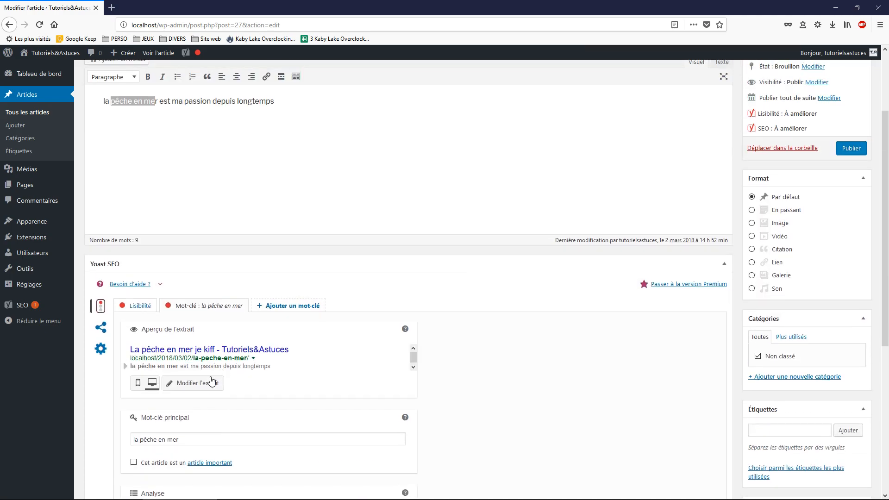
left_click(197, 384)
scroll(240, 351, "down", 3)
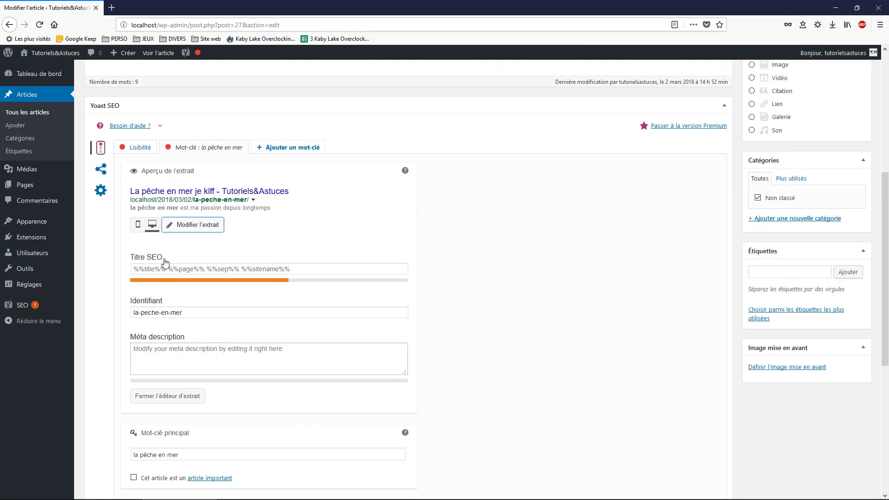
left_click(295, 267)
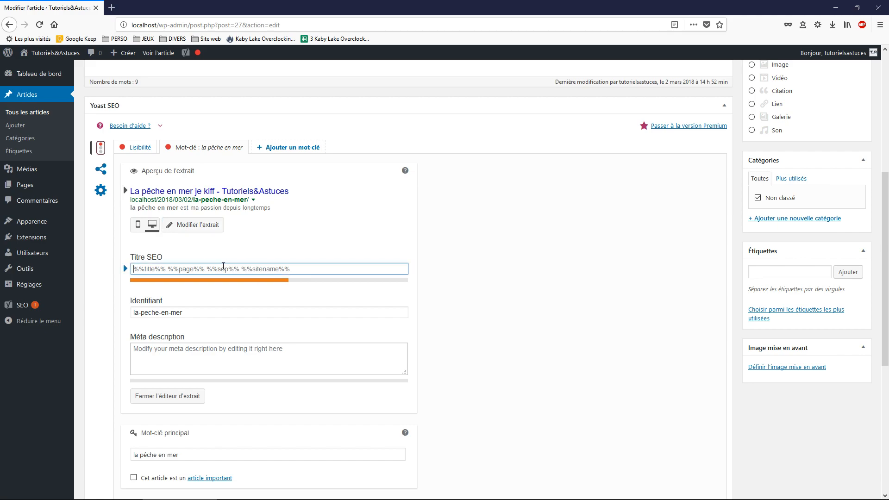
type("La ")
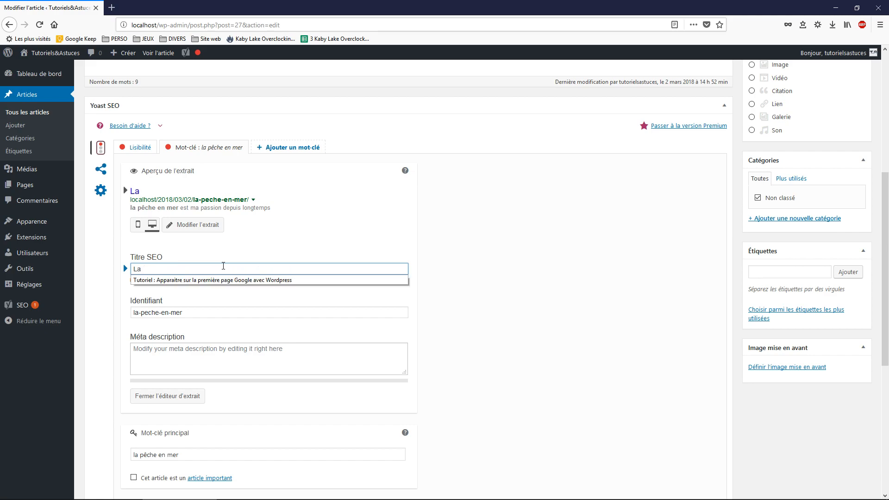
type("pêche ")
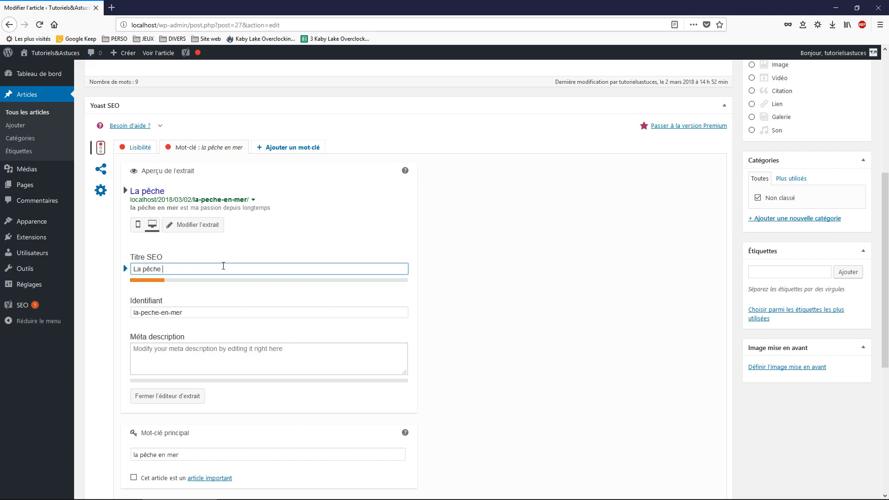
type("en mer")
scroll(232, 278, "down", 3)
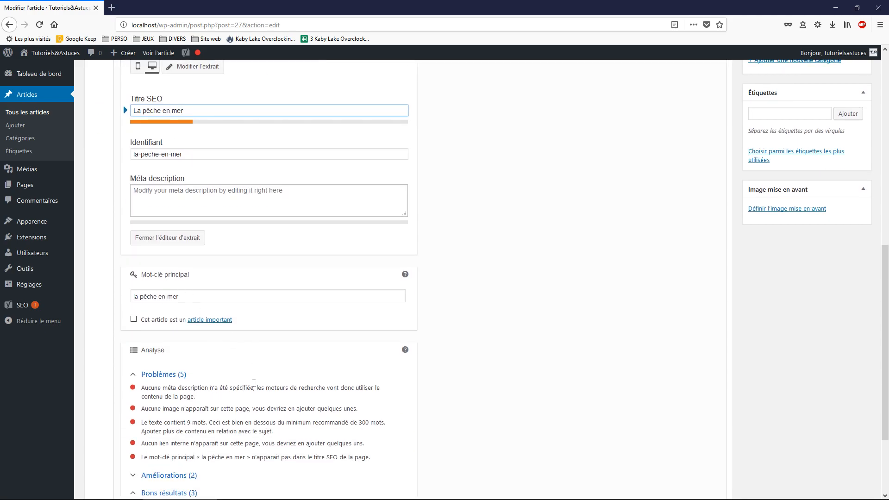
Enter the meta description "Voici un article sur la pêche en mer passion que j'ai depuis ma plus petite enfance."
scroll(247, 362, "up", 4)
left_click(238, 411)
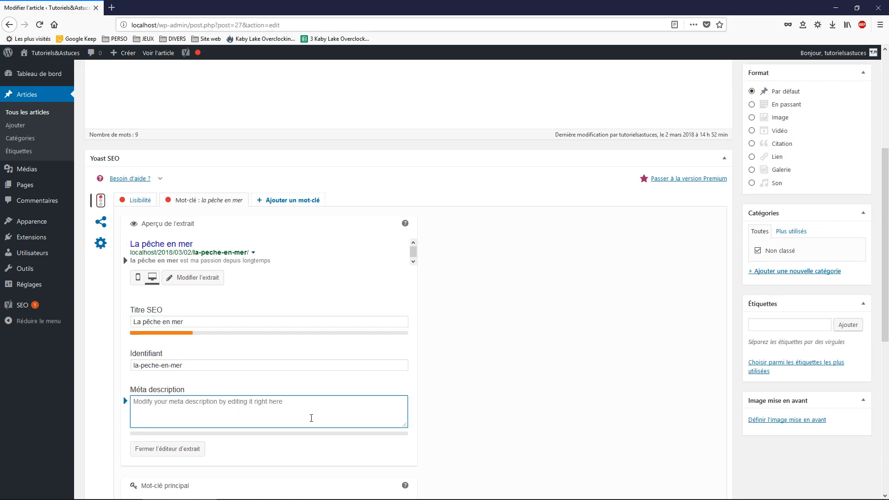
scroll(259, 433, "down", 4)
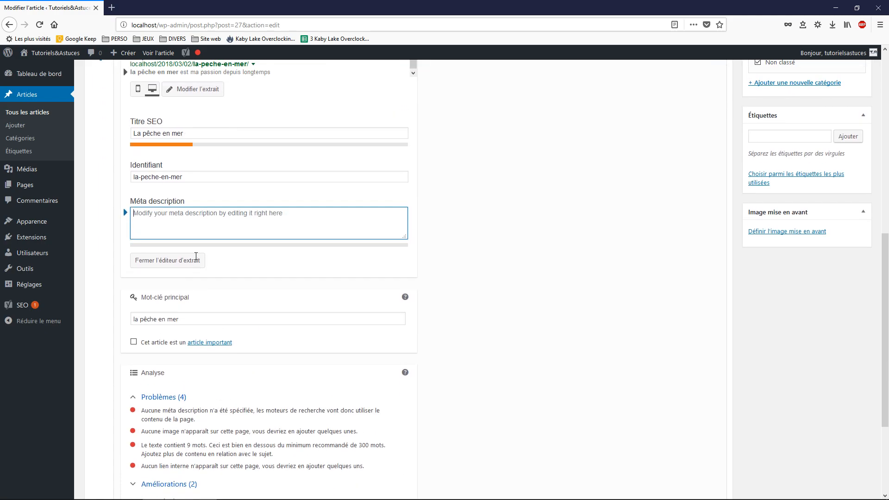
scroll(248, 315, "up", 2)
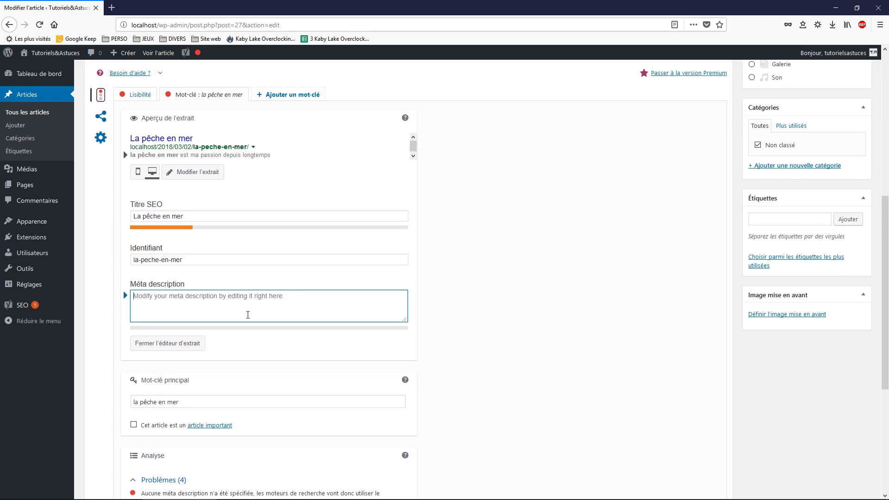
type("Voici un article sur la")
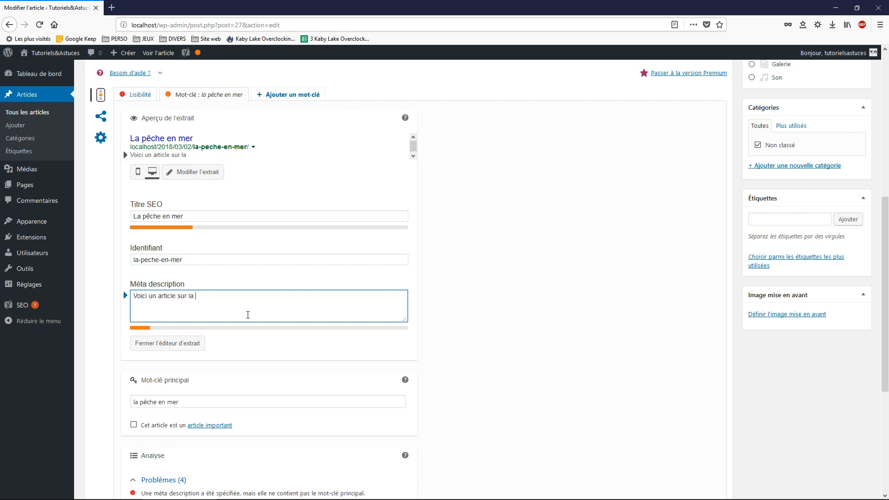
type(" pêche en mer")
left_click_drag(236, 297, 189, 300)
left_click(261, 302)
type("pa")
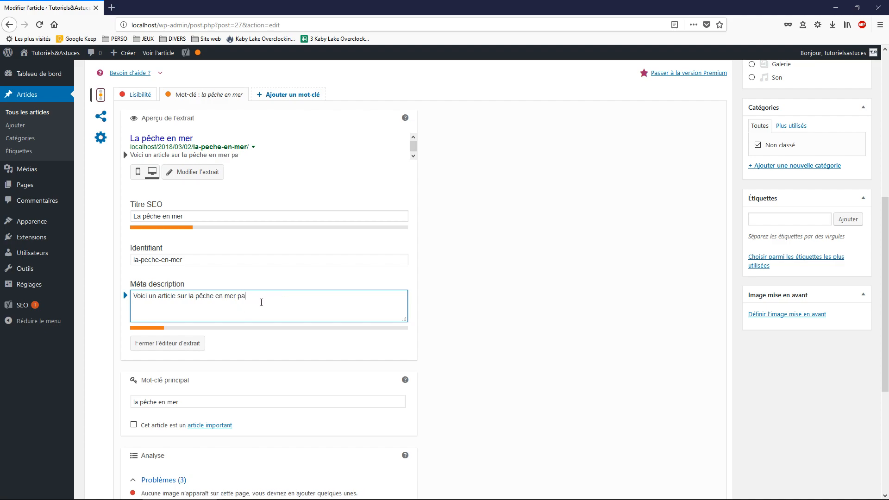
type("ssion que j'ai depuis ma plus petite")
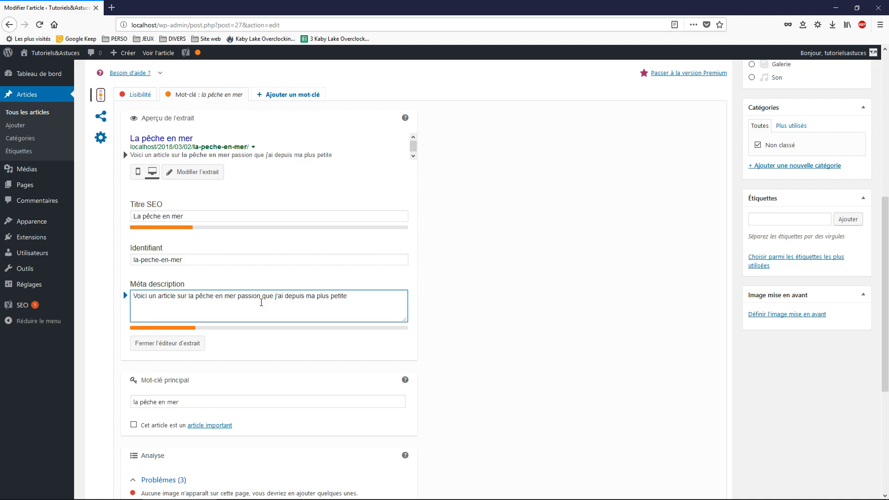
type(" enfance.")
Review the analysis and snippet preview, and insert a comma after "pêche en mer" in the meta description
scroll(417, 389, "up", 6)
scroll(546, 429, "down", 8)
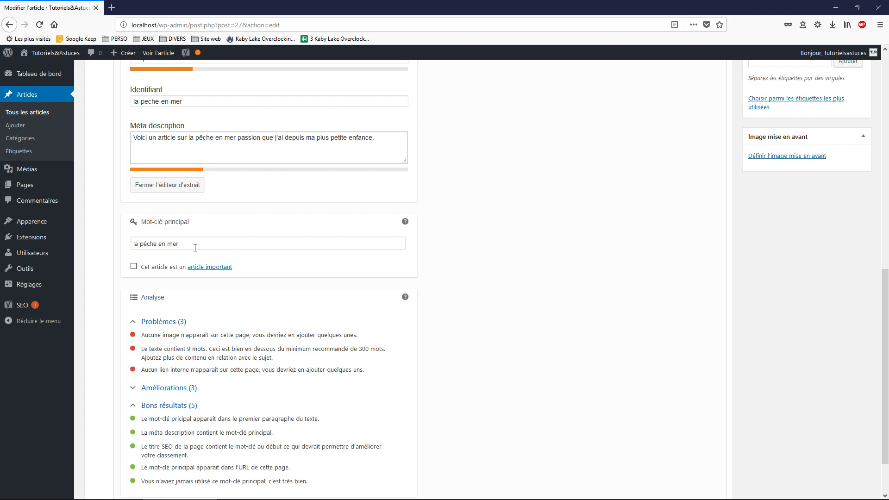
scroll(195, 248, "up", 5)
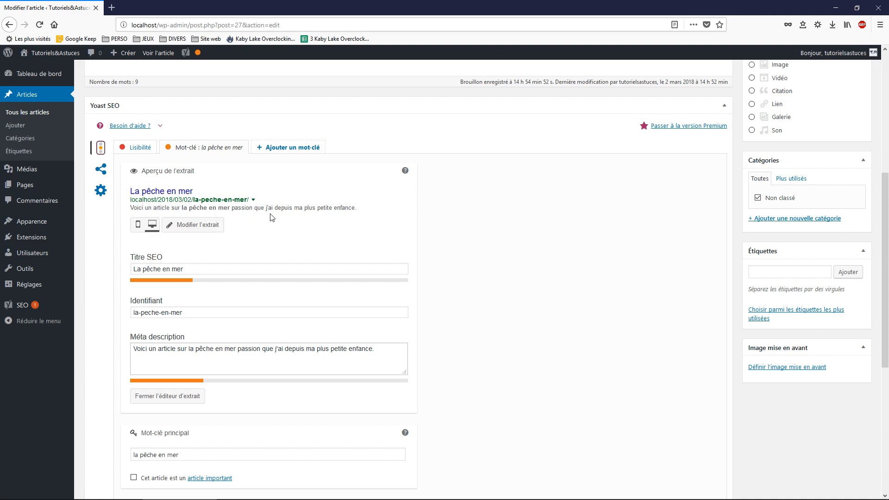
left_click(236, 356)
type(",")
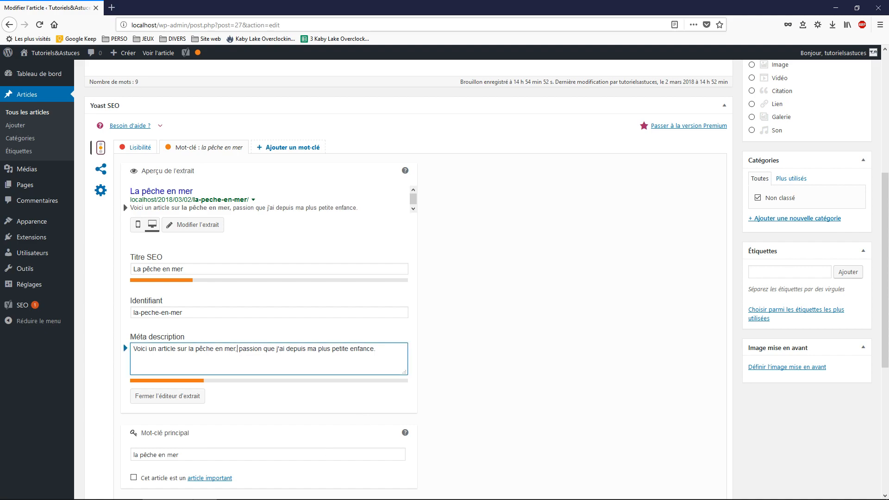
Check the analysis results against the edited snippet and save the article as a draft
scroll(400, 276, "down", 5)
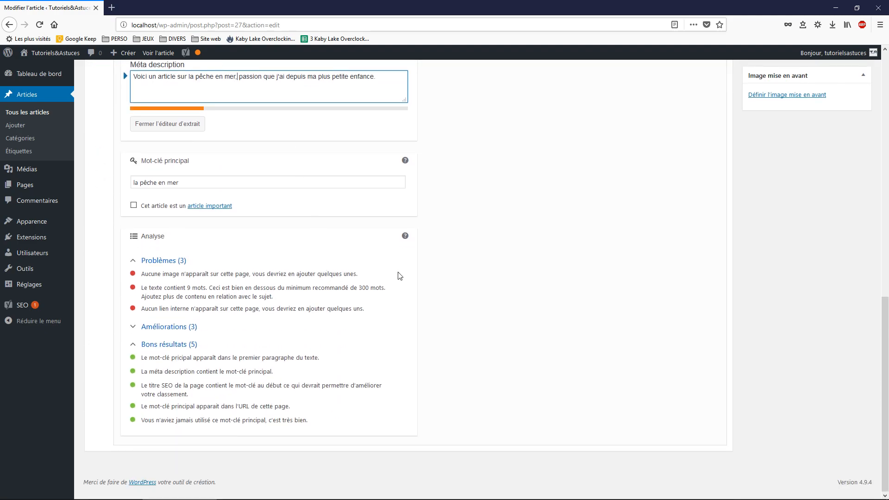
scroll(575, 294, "up", 10)
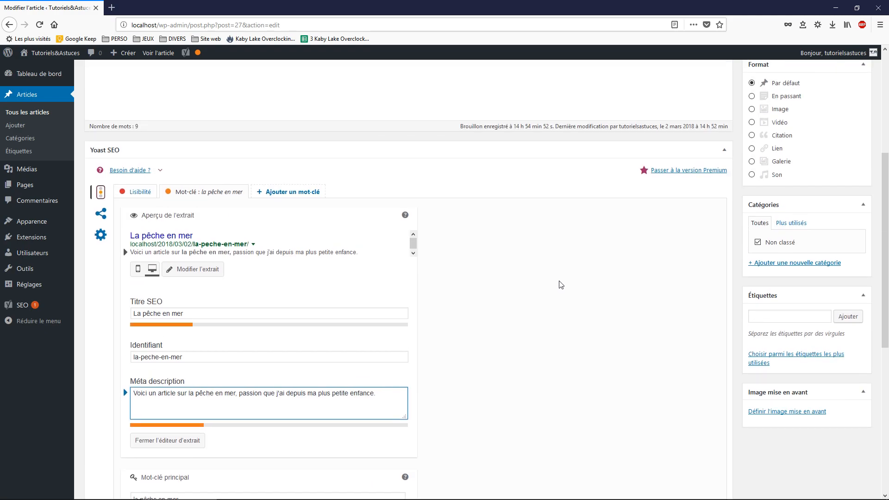
left_click(782, 138)
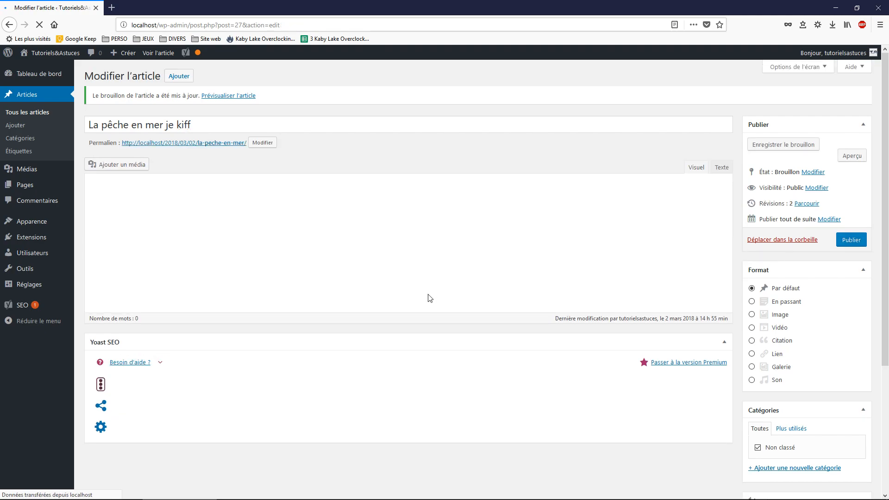
Review the remaining SEO problems and open the featured image chooser for the article
scroll(431, 298, "down", 5)
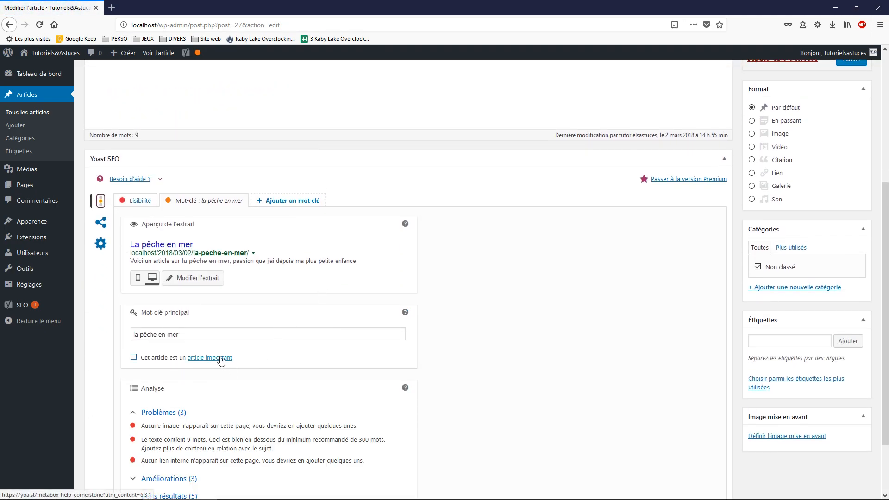
scroll(221, 359, "down", 3)
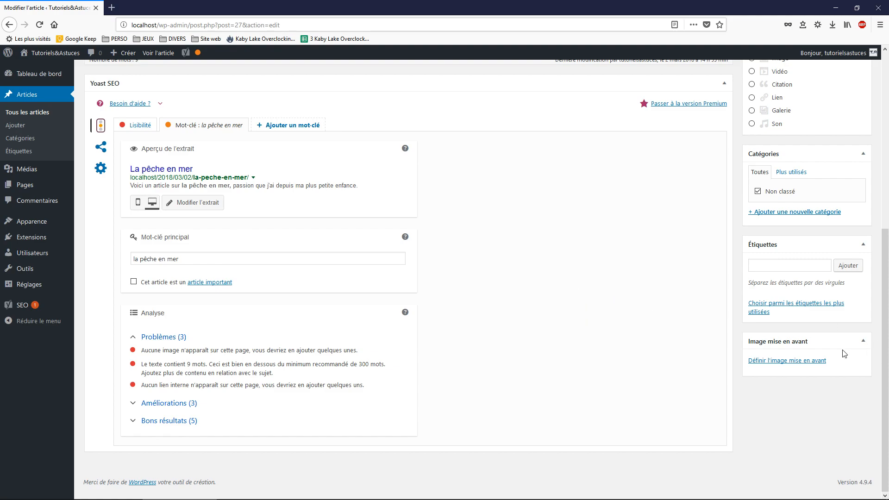
left_click(788, 362)
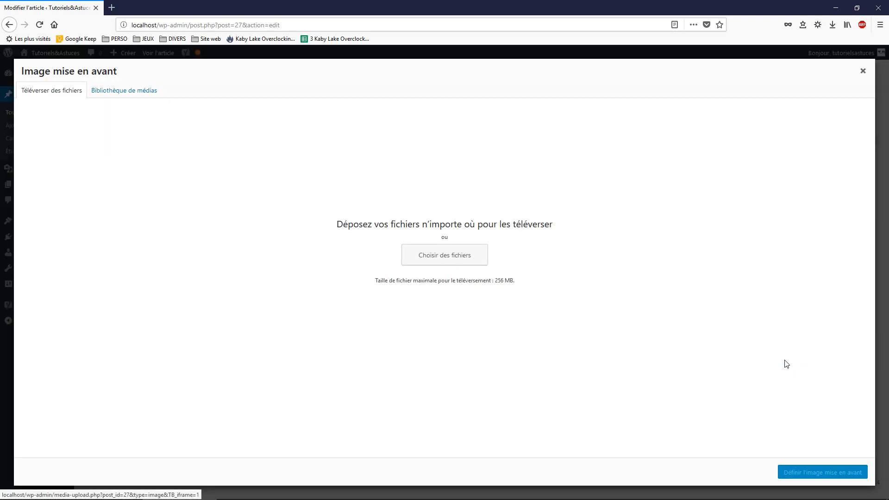
Search Google Images for "peche en mer" in a new browser tab
left_click(112, 7)
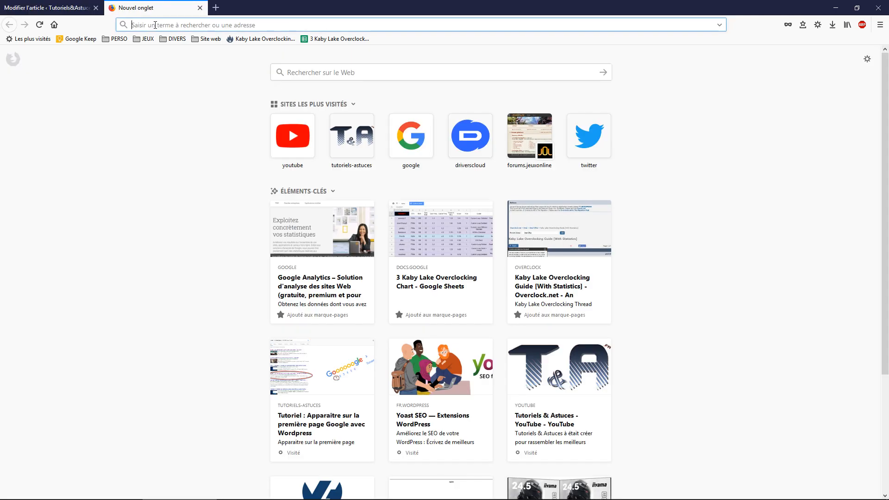
type("peche")
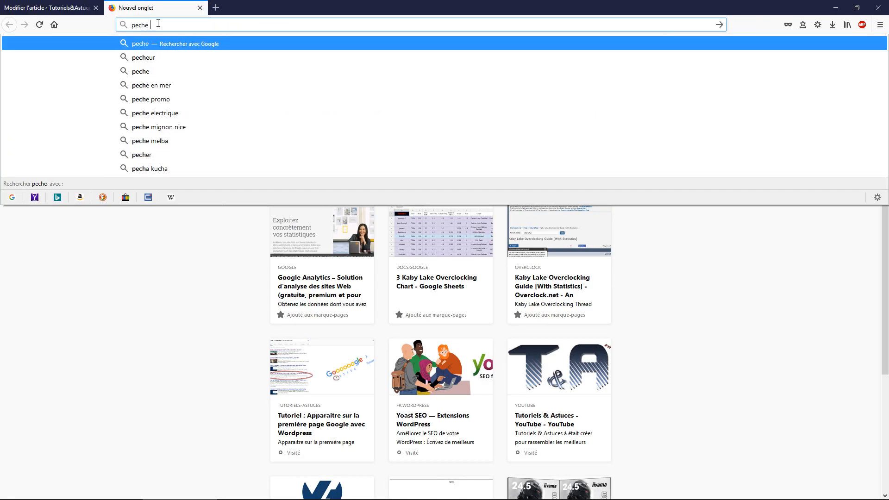
type(" en mer")
key("Return")
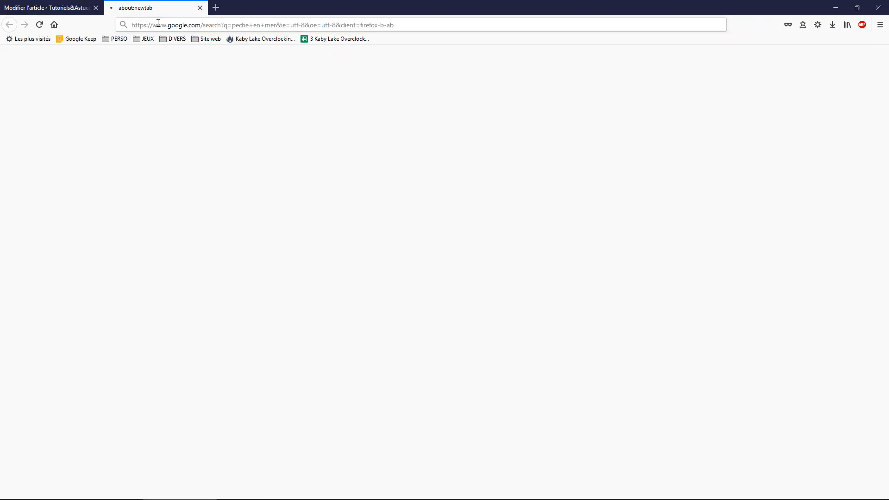
left_click(153, 95)
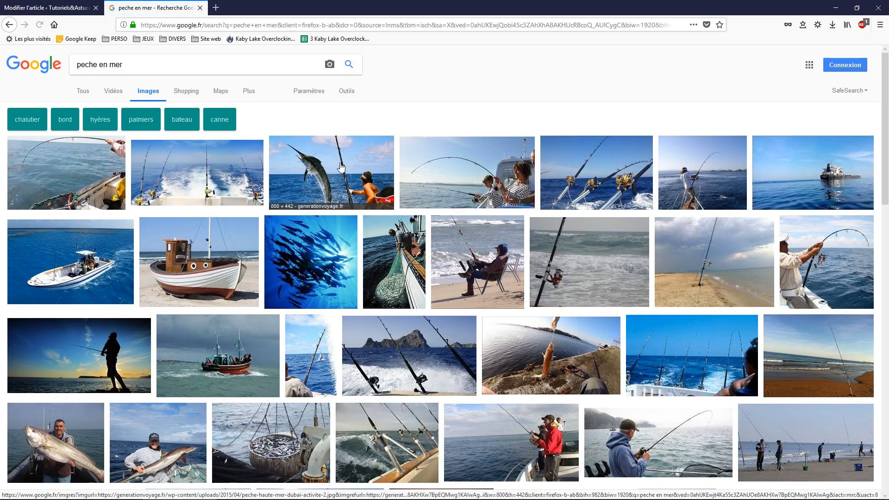
Save the leaping marlin image to the Téléchargements folder as peche-haute-mer-dubai-activite-2.jpg
left_click(342, 166)
right_click(345, 292)
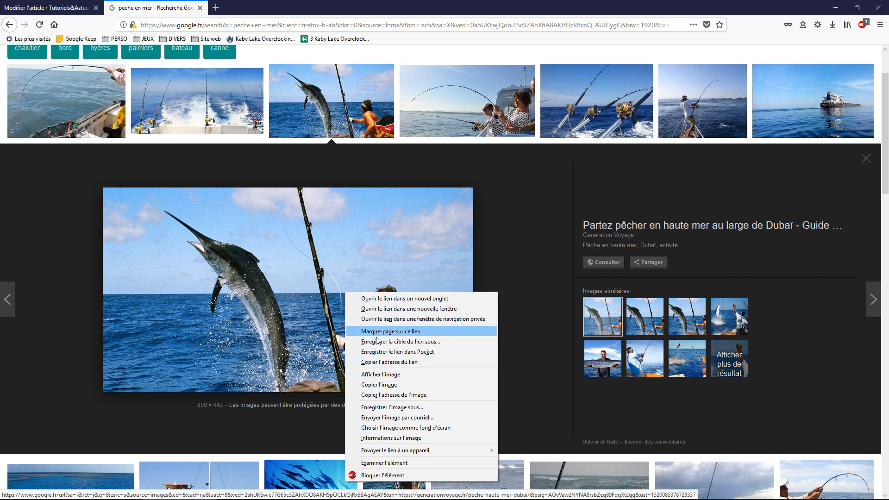
left_click(409, 407)
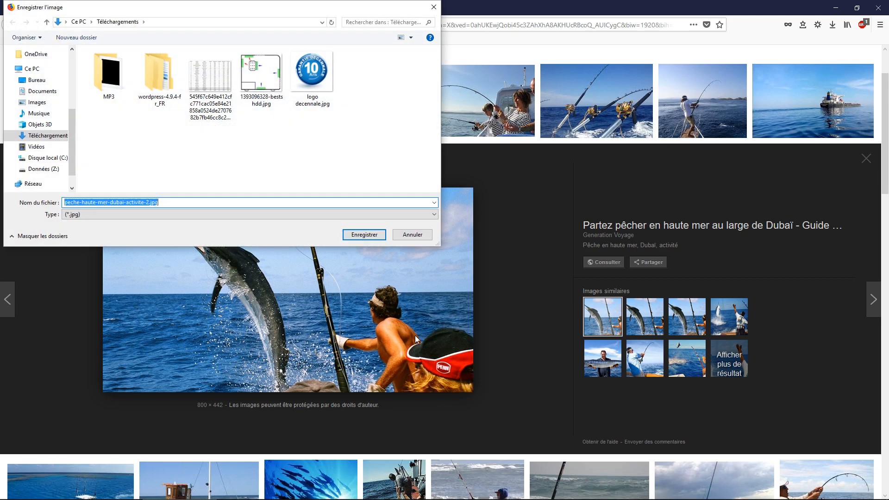
left_click(358, 237)
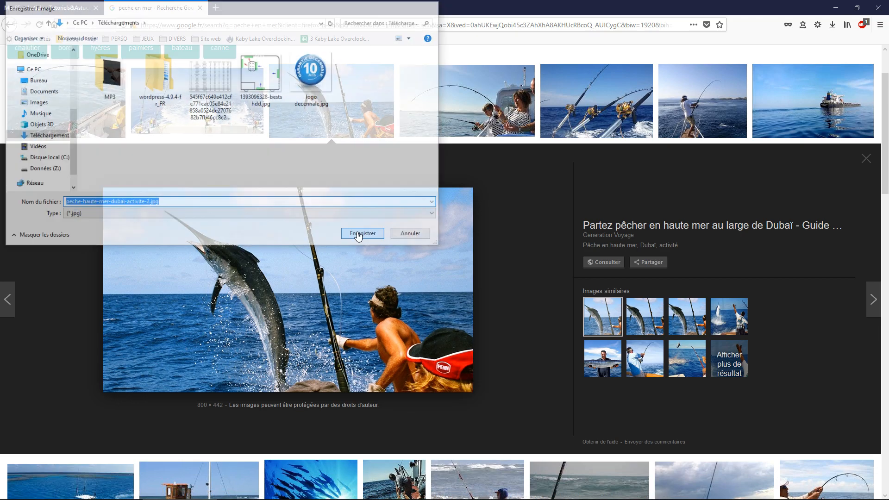
Switch to the Téléchargements folder in File Explorer and select the downloaded fishing image
left_click(836, 8)
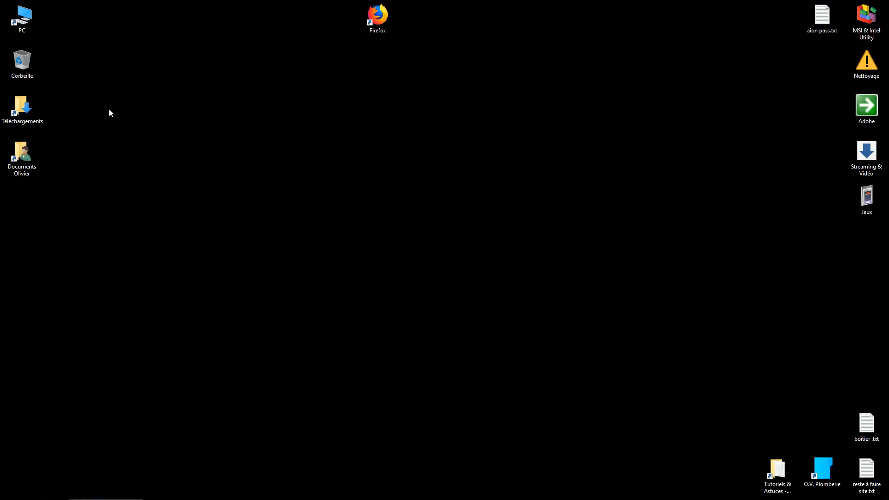
double_click(37, 103)
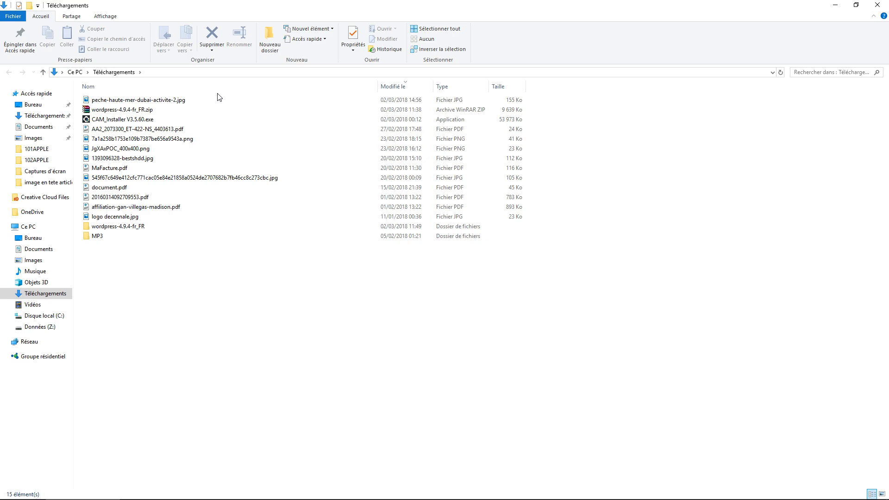
left_click(176, 100)
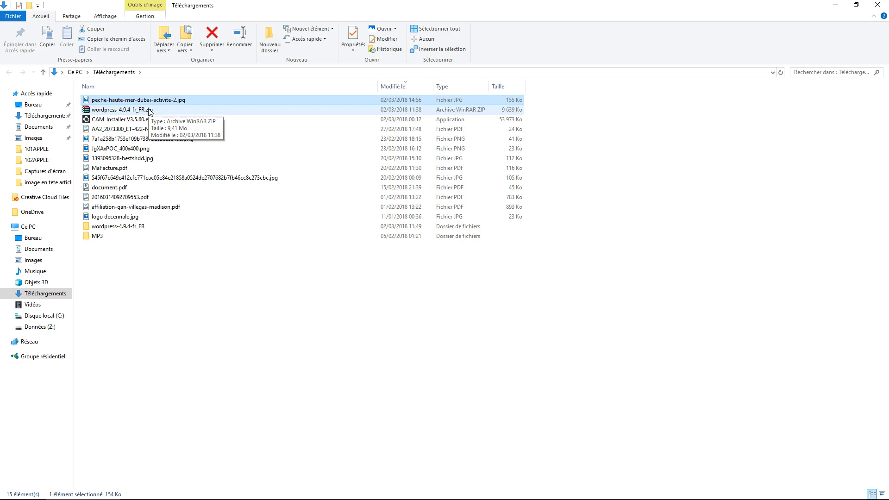
key("ctrl+e")
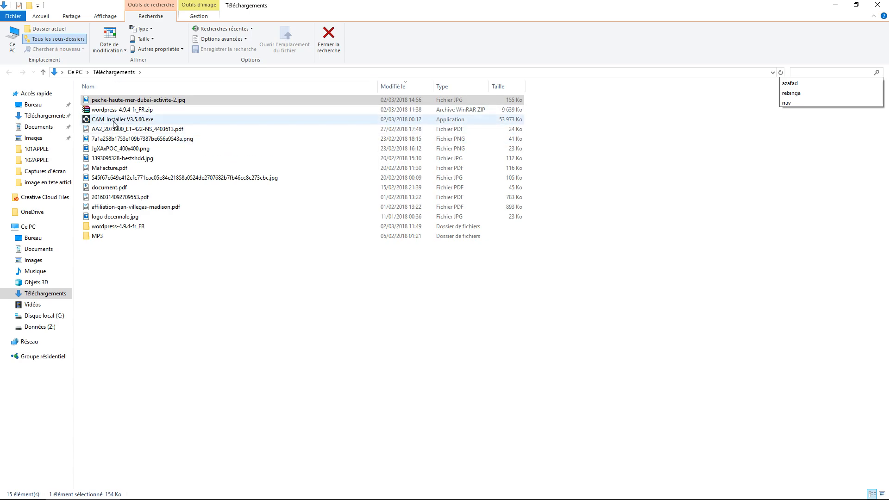
Rename the downloaded fishing image as peche-en-mer-ma-passion.jpg
left_click(133, 100)
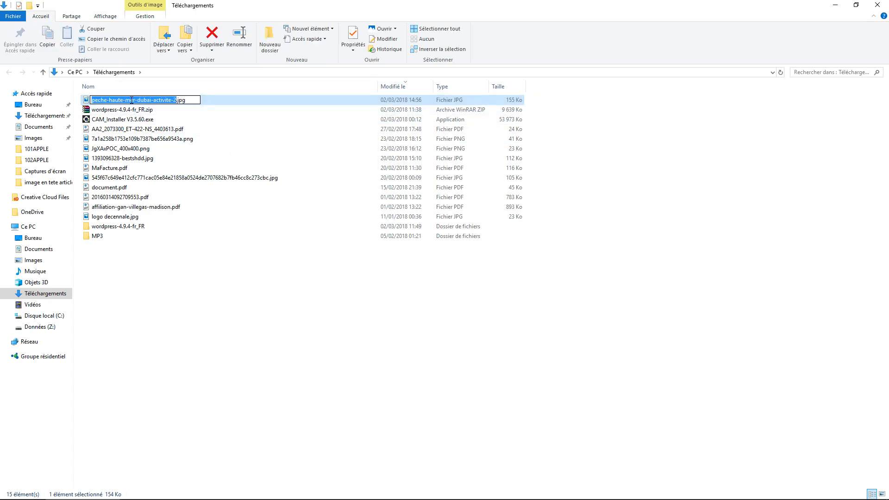
left_click_drag(126, 100, 112, 99)
left_click(129, 99)
type("en")
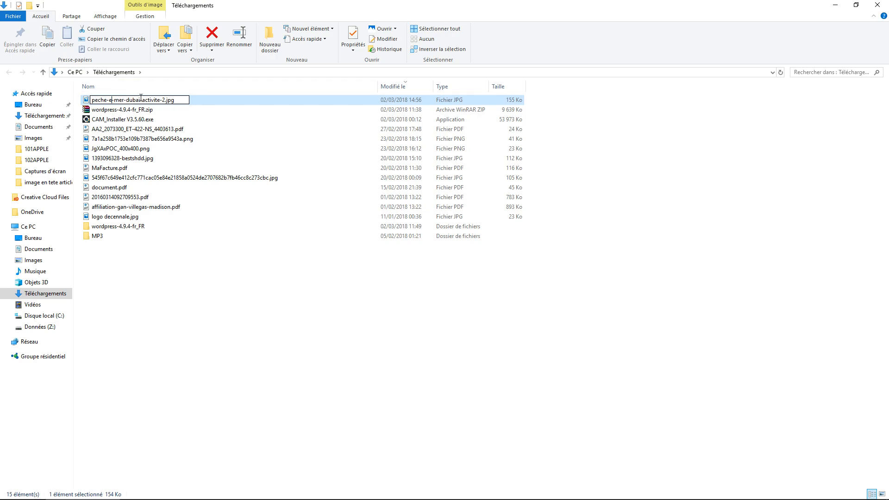
left_click(146, 99)
key("BackSpace")
key("BackSpace")
key("BackSpace")
key("BackSpace")
key("BackSpace")
key("BackSpace")
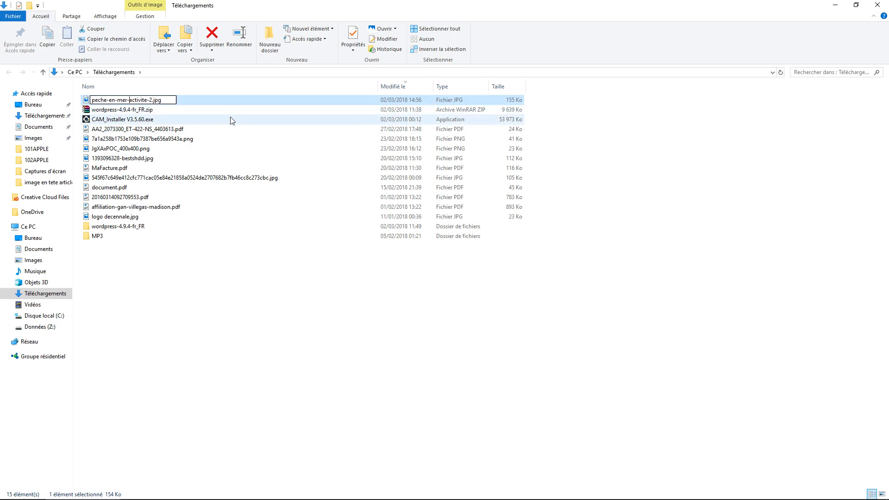
type("ma-")
key("BackSpace")
key("BackSpace")
key("BackSpace")
key("BackSpace")
key("BackSpace")
key("BackSpace")
key("BackSpace")
key("BackSpace")
type("passion")
key("Delete")
key("Delete")
key("Return")
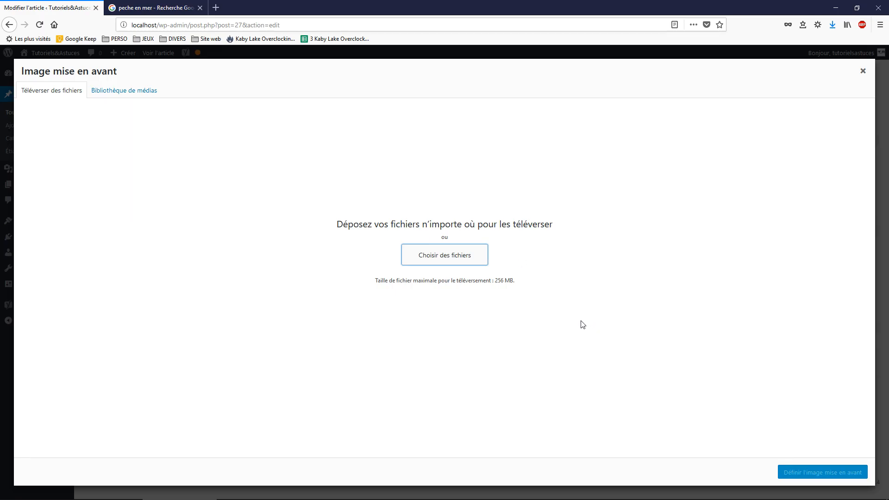
Upload peche-en-mer-ma-passion.jpg from the Téléchargements folder and set it as the article's featured image
left_click(421, 261)
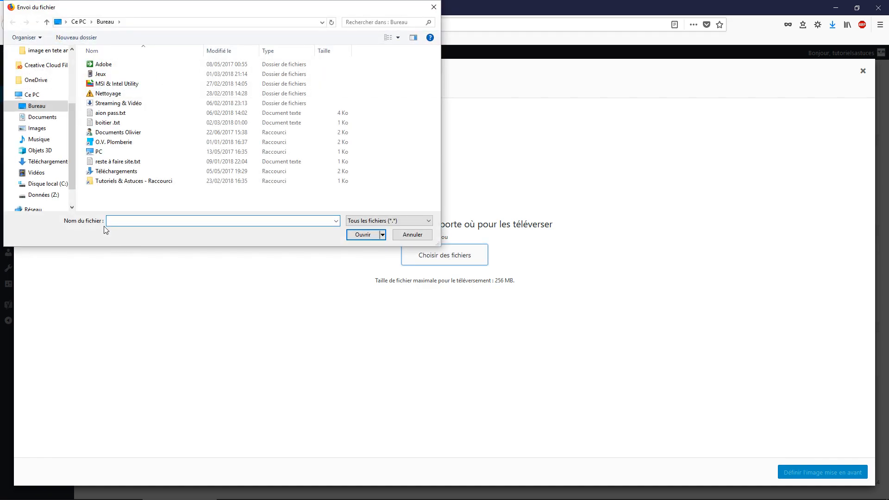
left_click(61, 161)
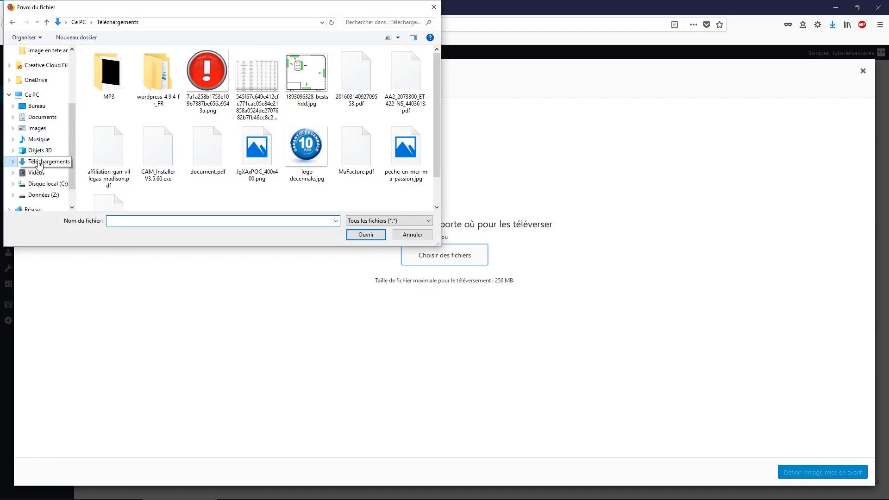
double_click(416, 150)
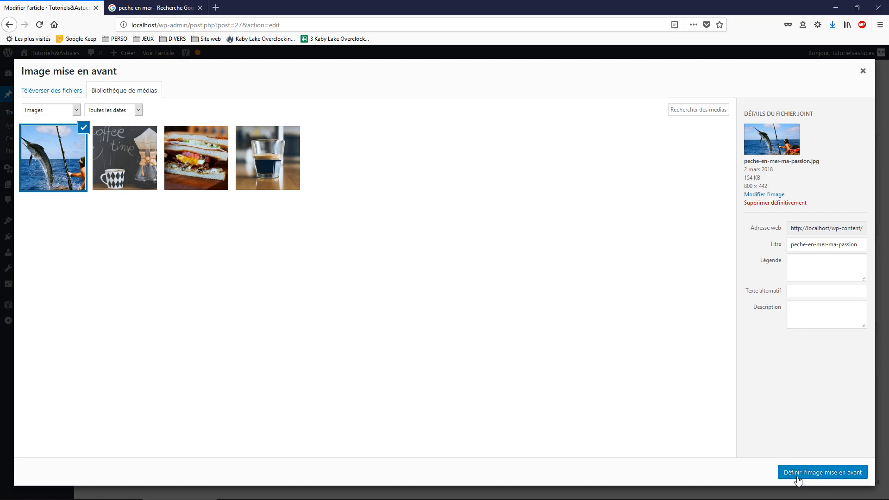
left_click(813, 473)
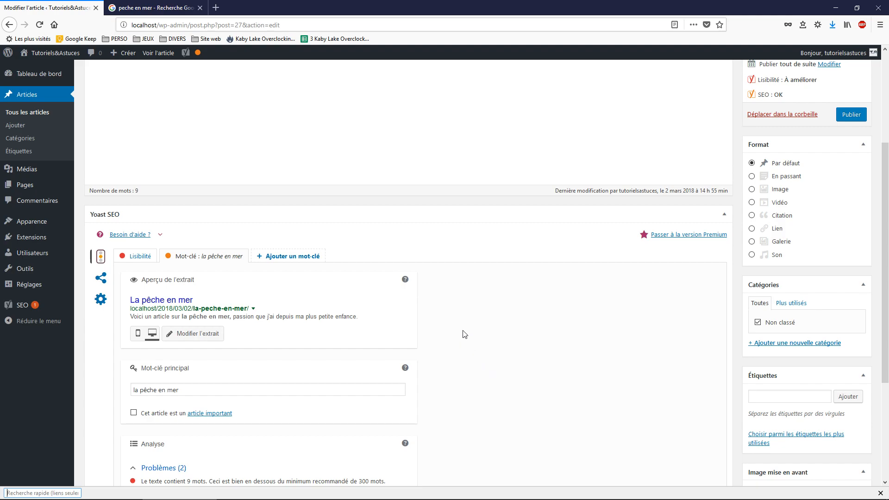
Review the suggested improvements in the article's Yoast SEO analysis, collapse them and return to the article text
scroll(396, 351, "down", 3)
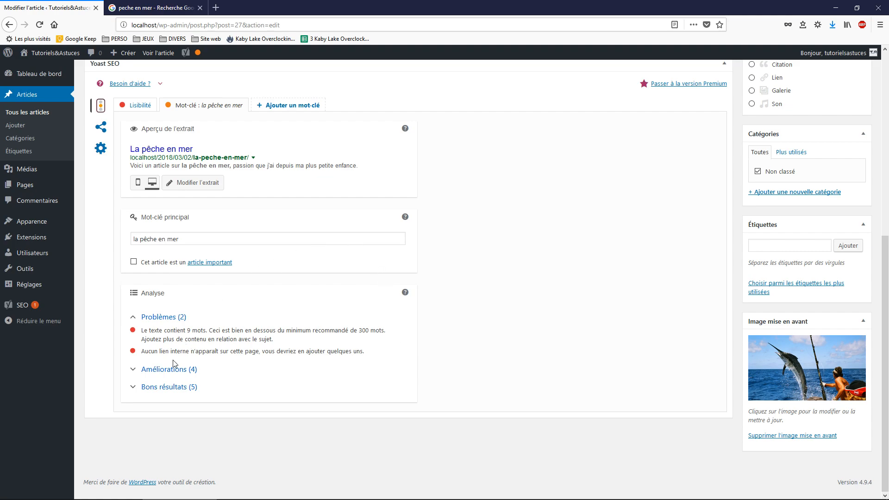
left_click(166, 374)
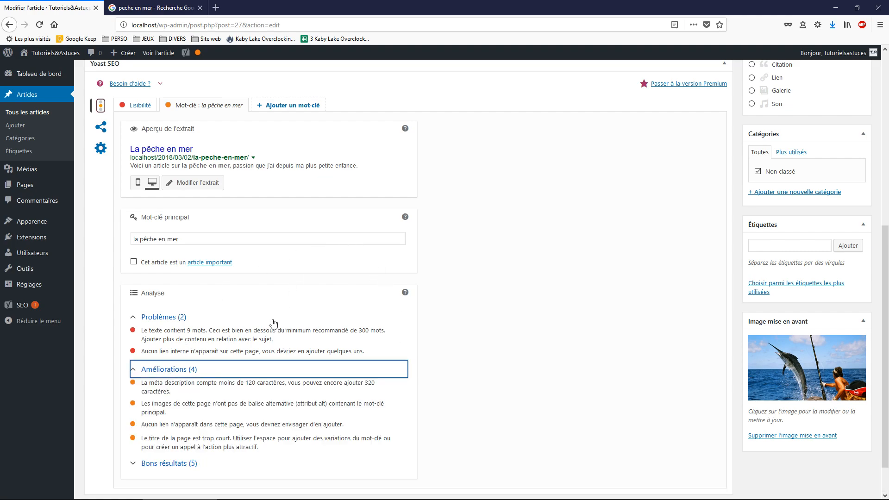
left_click(169, 375)
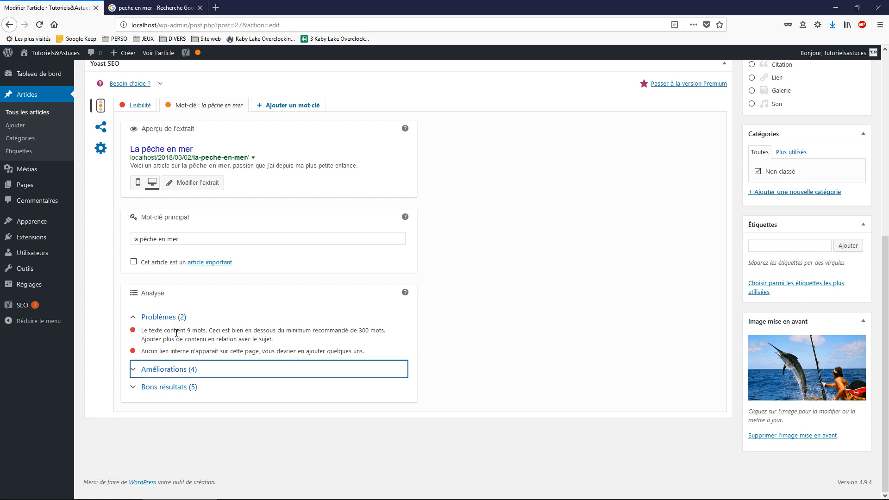
scroll(273, 333, "up", 7)
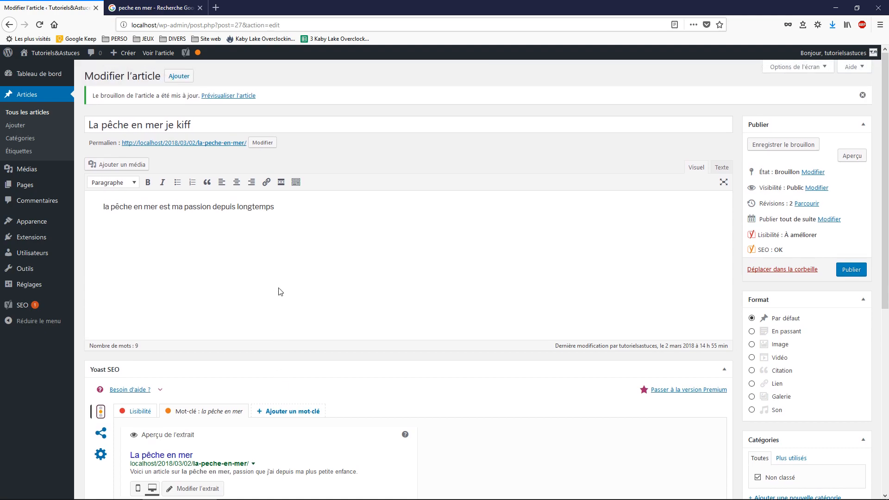
In the Google browser tab, run a web search for "peche en mer wikipedia"
left_click(155, 8)
scroll(119, 200, "up", 3)
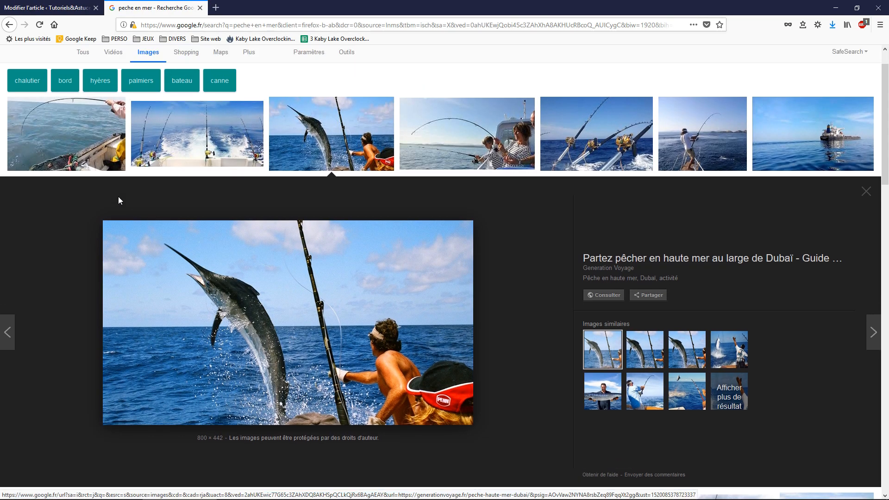
left_click(82, 90)
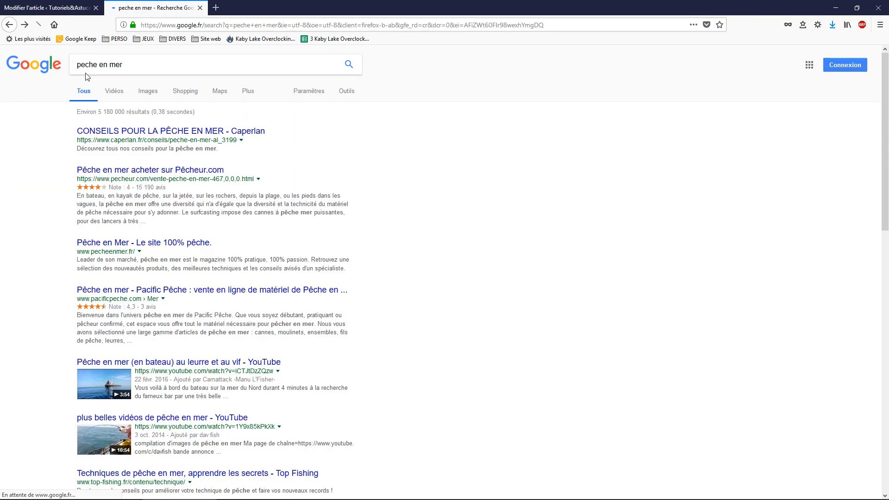
left_click(173, 63)
type("wik")
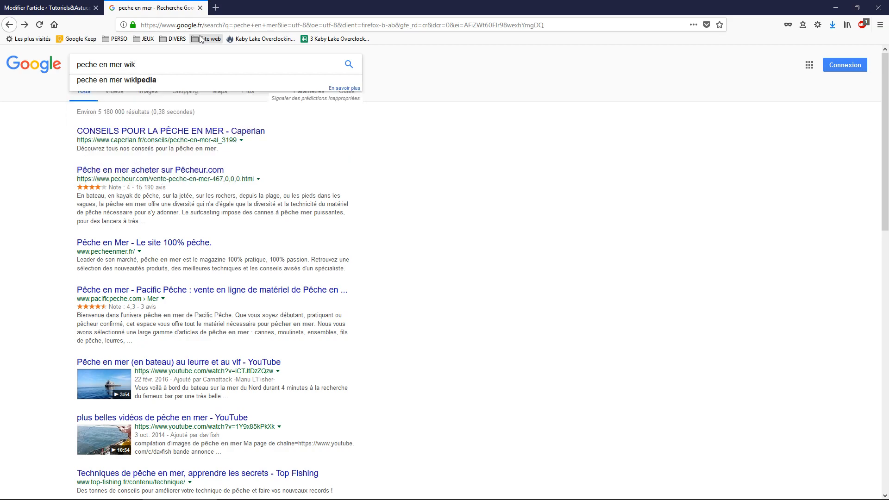
type("ipedia")
key("Return")
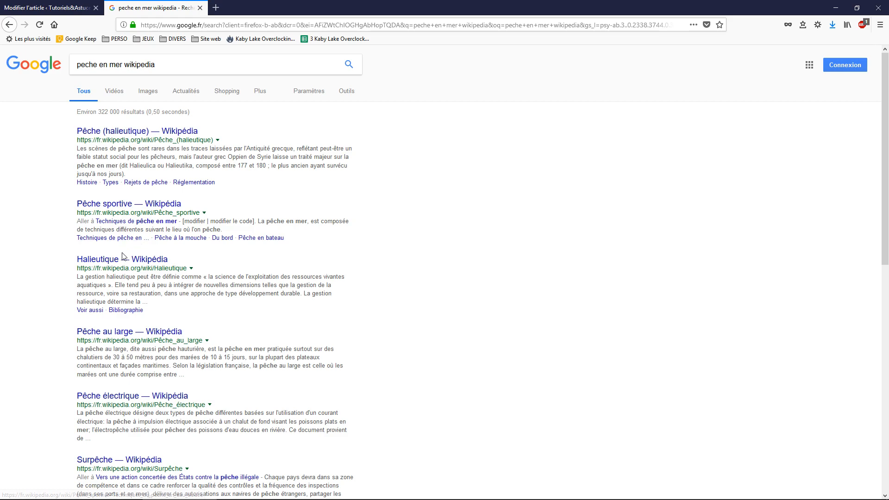
Copy the introductory paragraphs of Wikipedia's "Pêche (halieutique)" article and switch back to the WordPress article
left_click(125, 332)
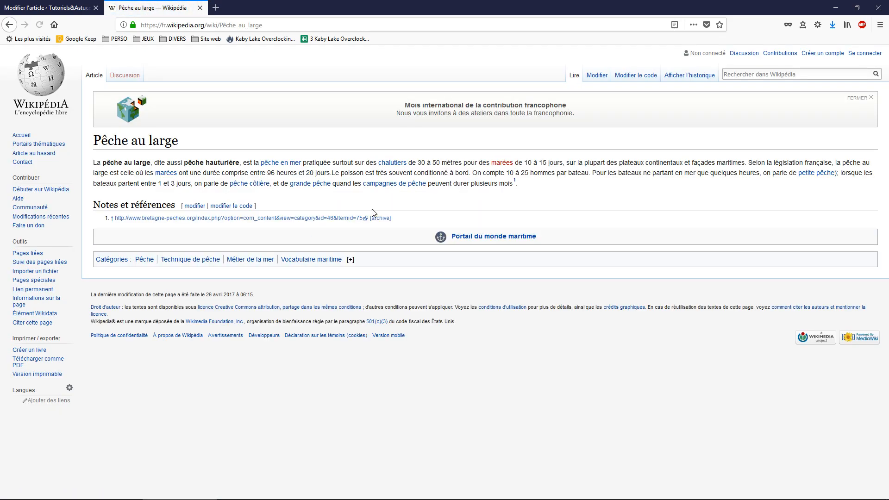
key("alt+Left")
left_click(139, 132)
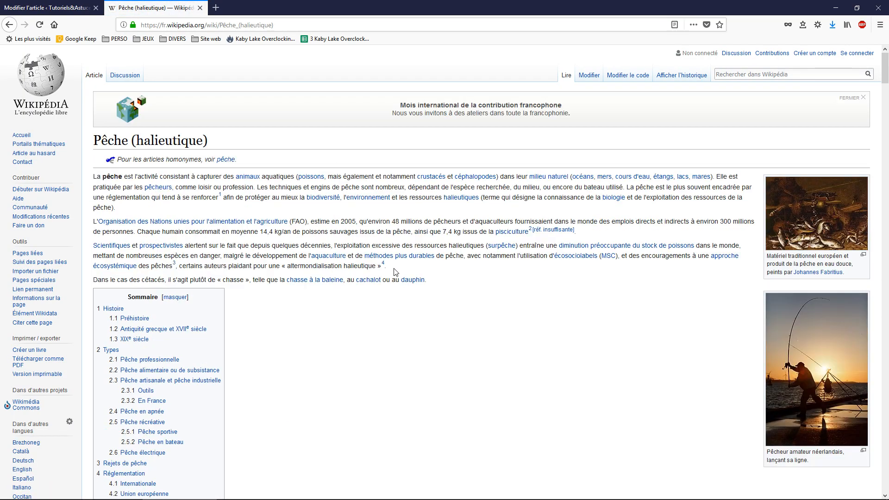
left_click_drag(430, 281, 88, 179)
key("ctrl+c")
left_click(48, 11)
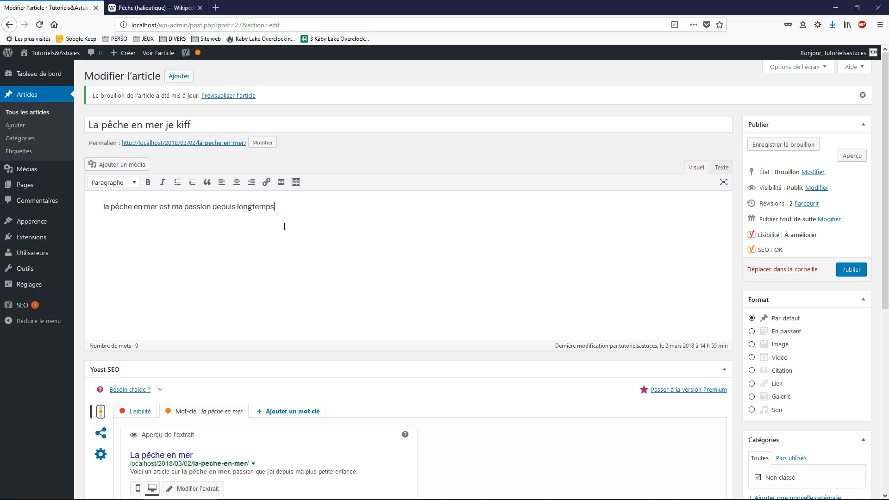
key("ctrl+v")
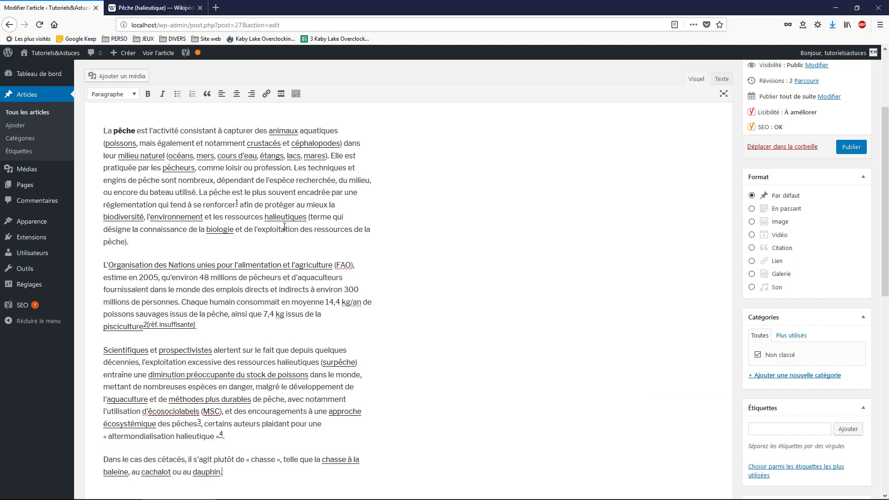
key("ctrl+z")
scroll(134, 269, "up", 3)
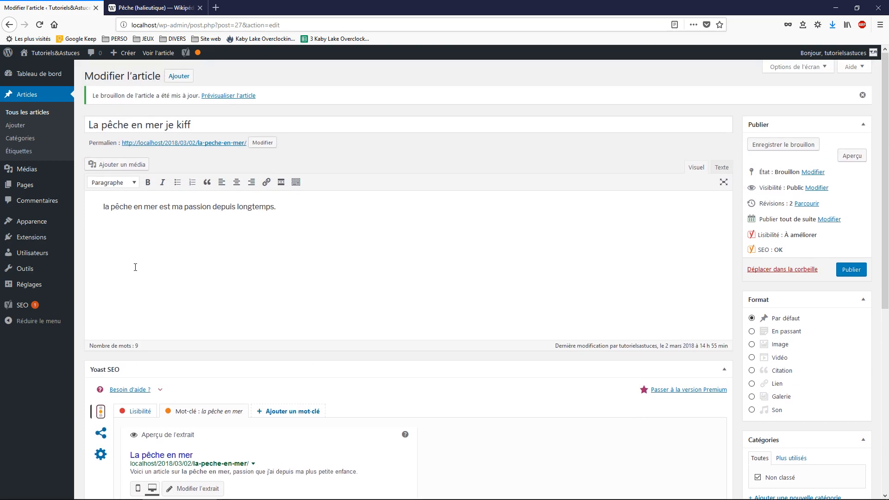
Paste the copied Wikipedia paragraphs as plain text below the article's sentence in the text view, then return to the visual view
left_click(721, 167)
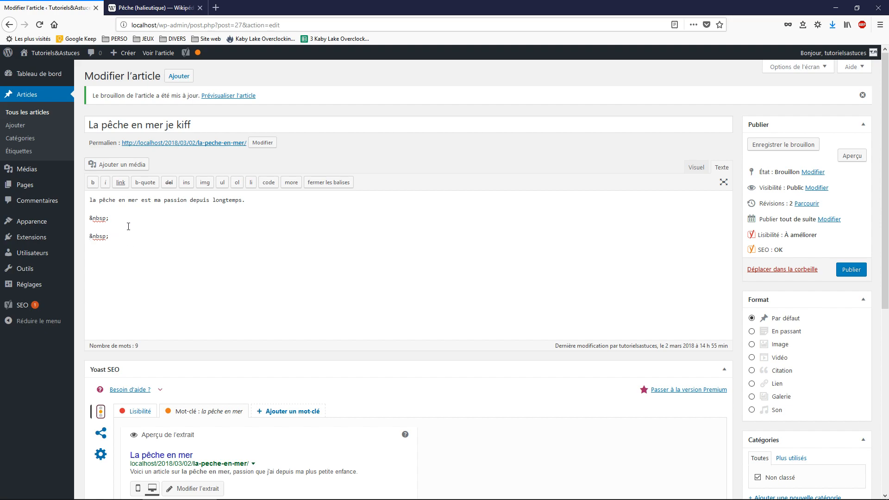
key("ctrl+v")
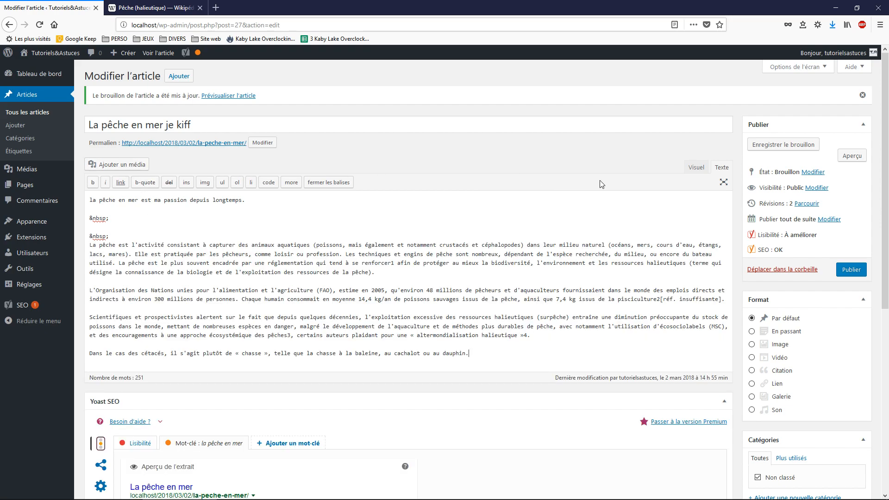
left_click(696, 167)
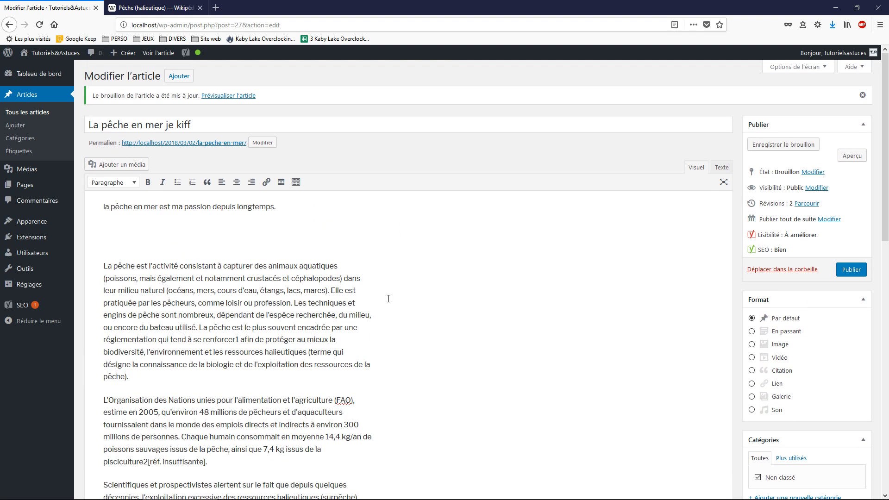
Review the Yoast SEO problems on keyword density and internal links, comparing the main keyword with the article text
scroll(140, 282, "down", 10)
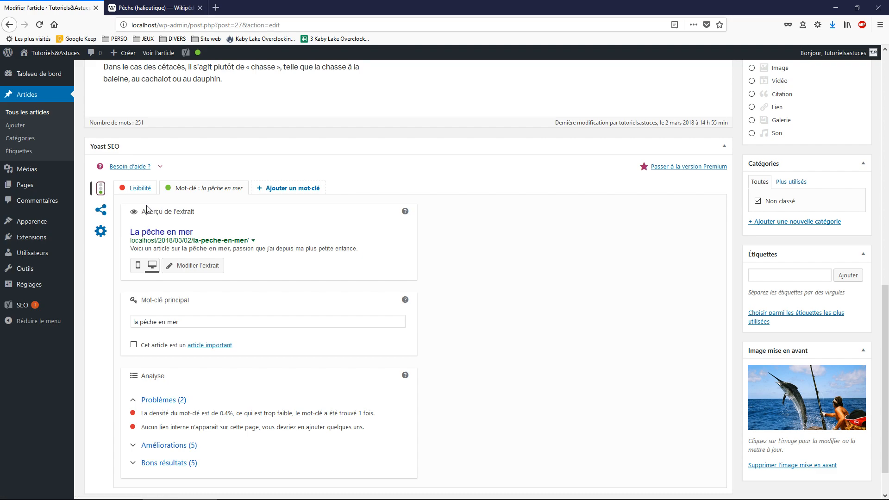
scroll(516, 311, "up", 5)
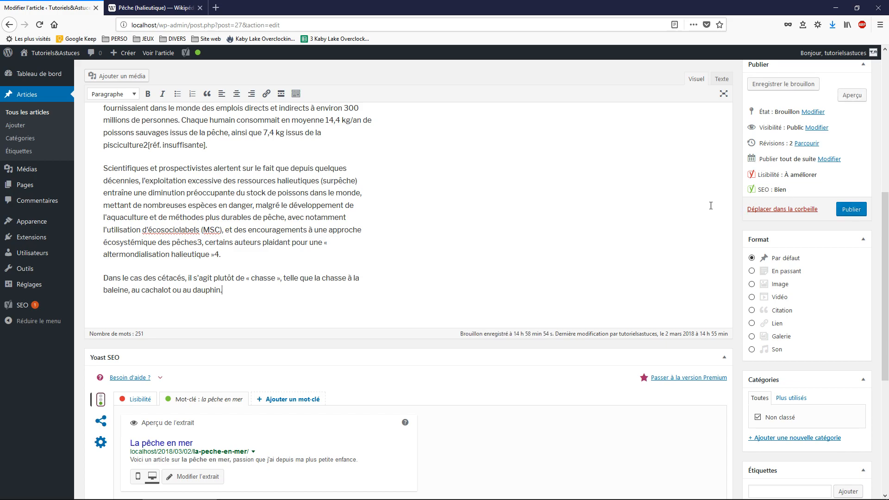
scroll(307, 361, "down", 5)
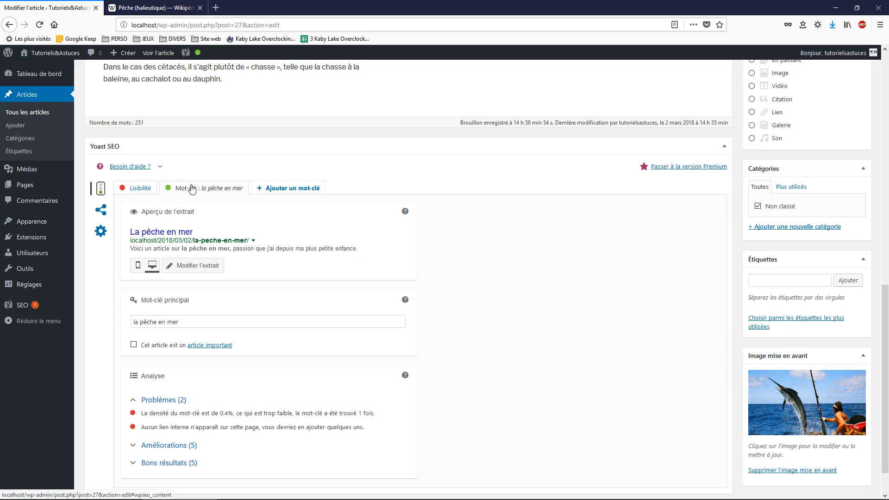
scroll(238, 305, "down", 1)
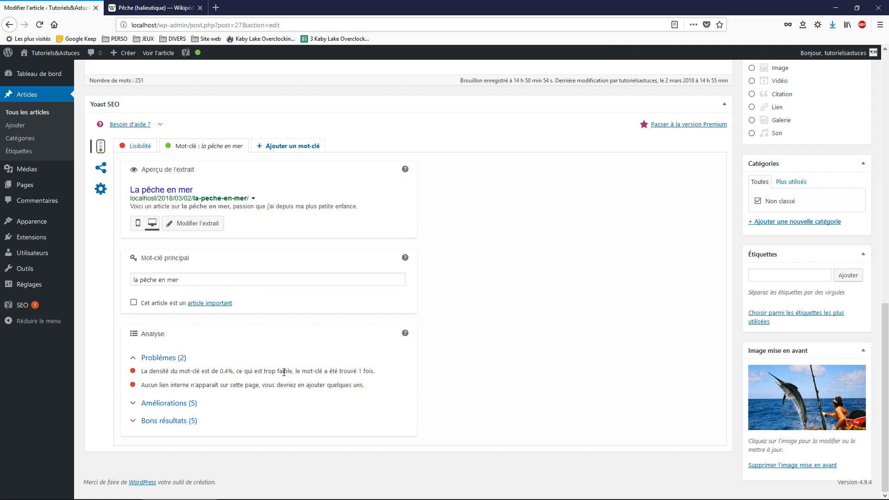
scroll(331, 419, "up", 10)
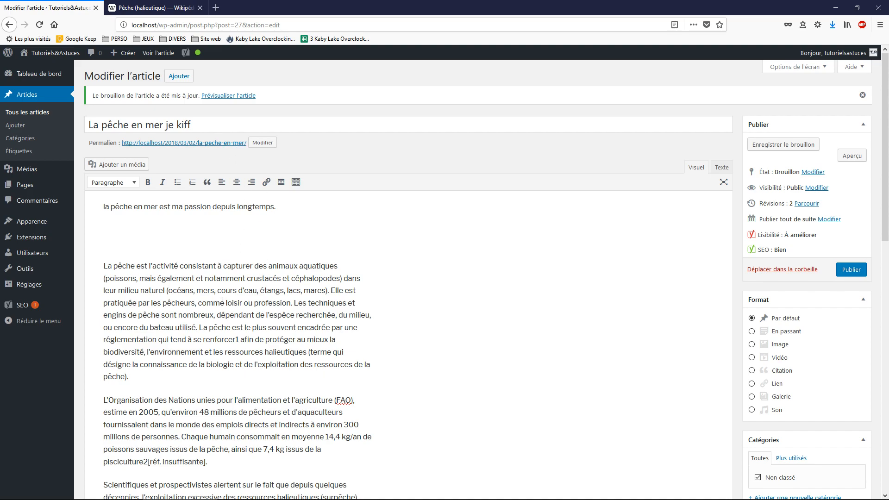
scroll(267, 278, "down", 10)
left_click_drag(194, 285, 105, 277)
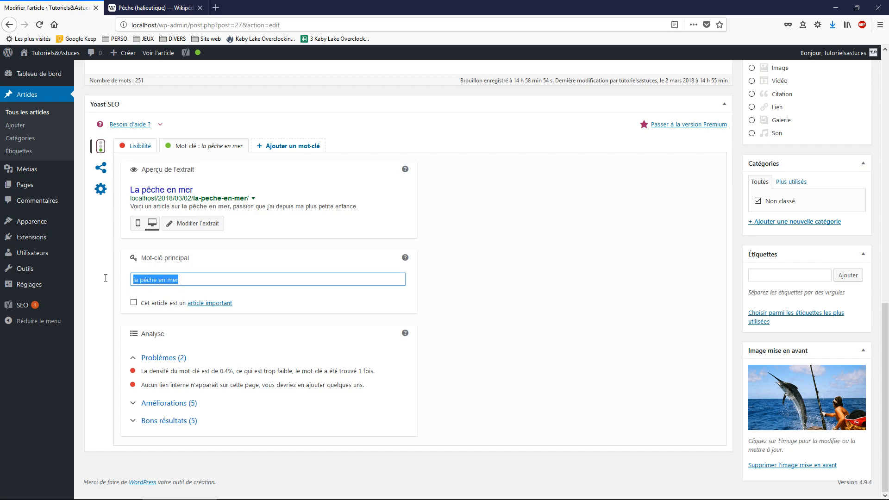
scroll(177, 307, "up", 10)
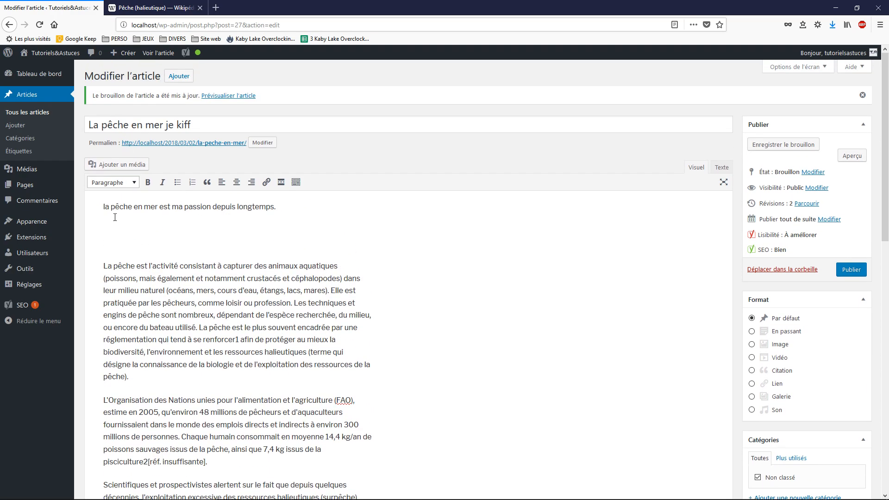
Remove the blank line above the first pasted paragraph and insert "en mer" after its opening words "La pêche"
left_click(100, 268)
key("BackSpace")
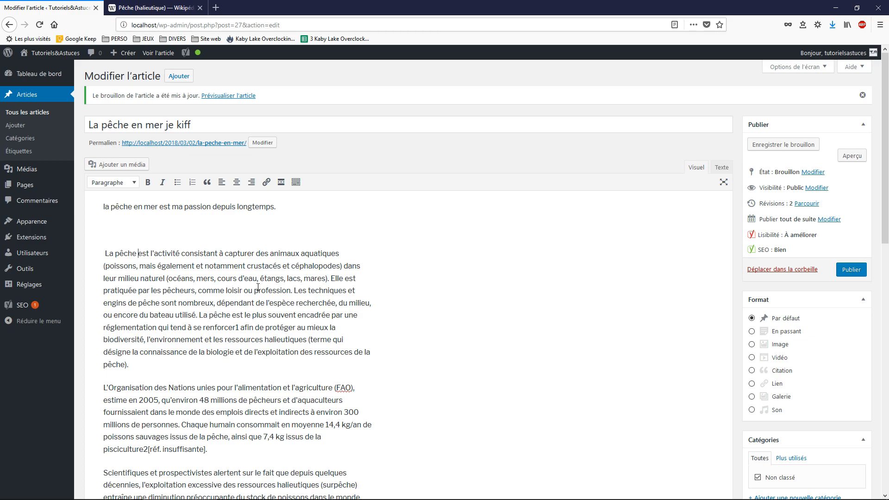
type("en mer")
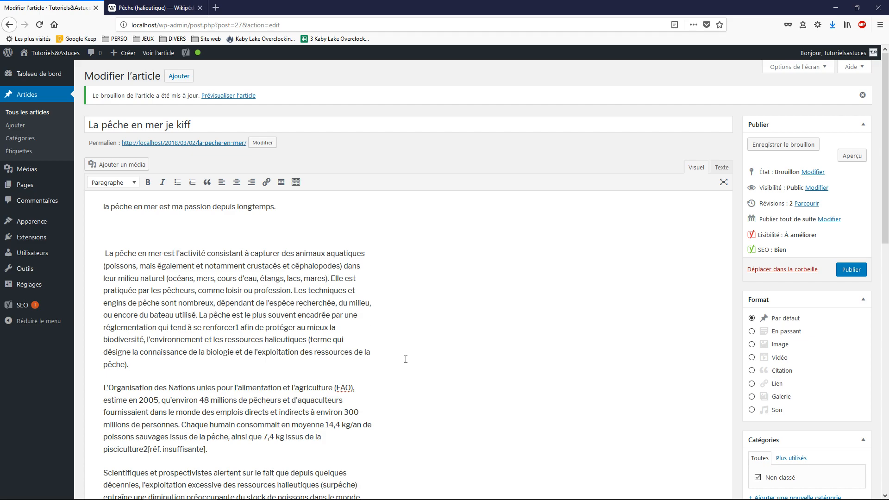
Check the updated Yoast SEO analysis and expand its list of good results
scroll(405, 360, "down", 10)
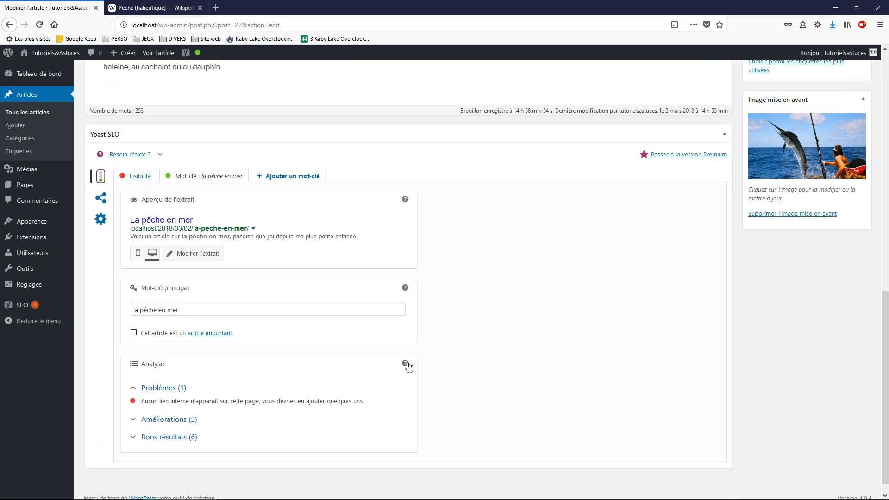
left_click(177, 437)
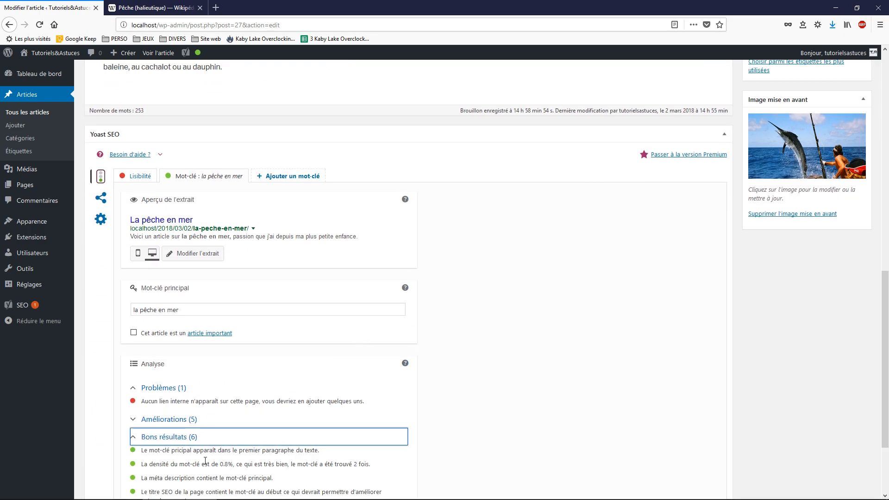
Review the good results and the internal link problem in the Yoast SEO analysis against the article text
scroll(187, 393, "down", 2)
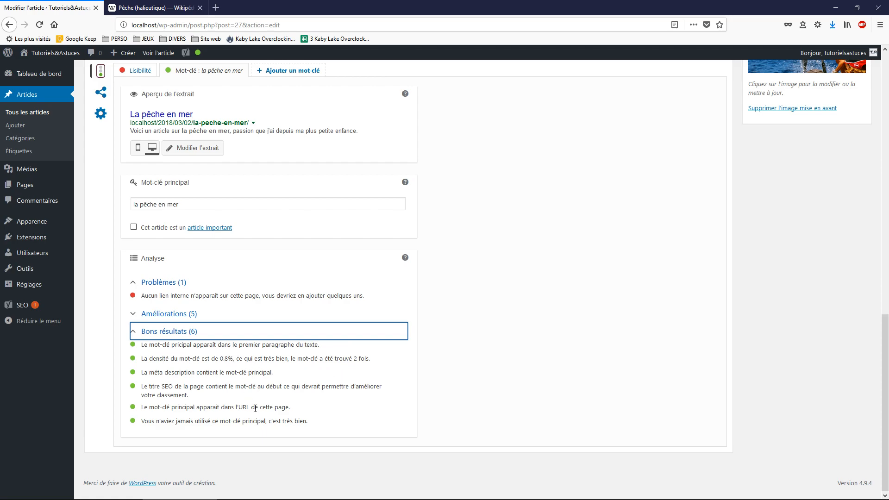
scroll(256, 408, "up", 6)
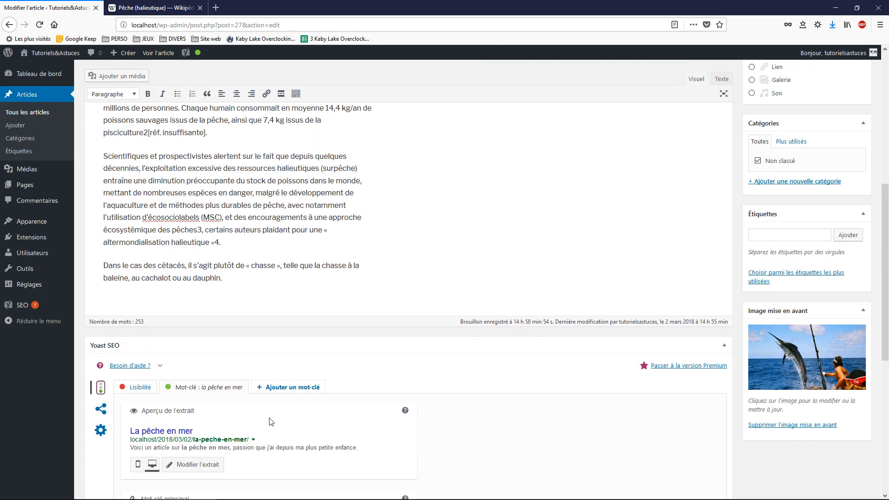
scroll(321, 399, "up", 4)
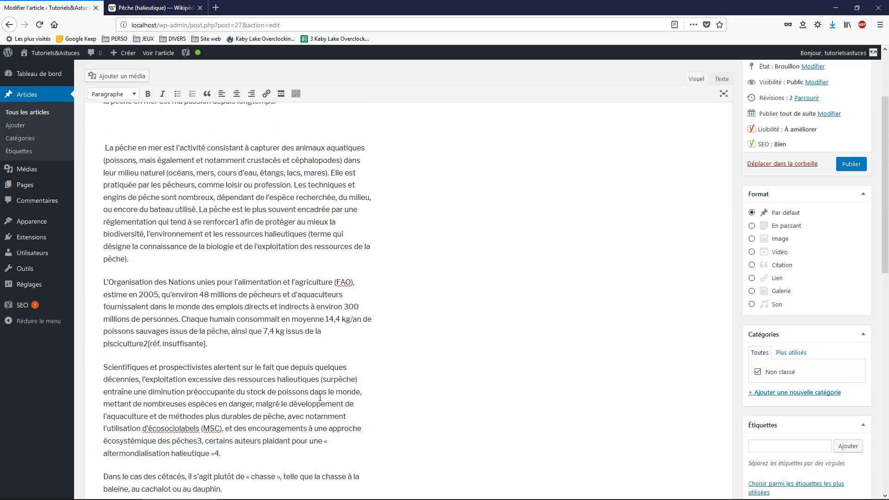
scroll(317, 397, "down", 8)
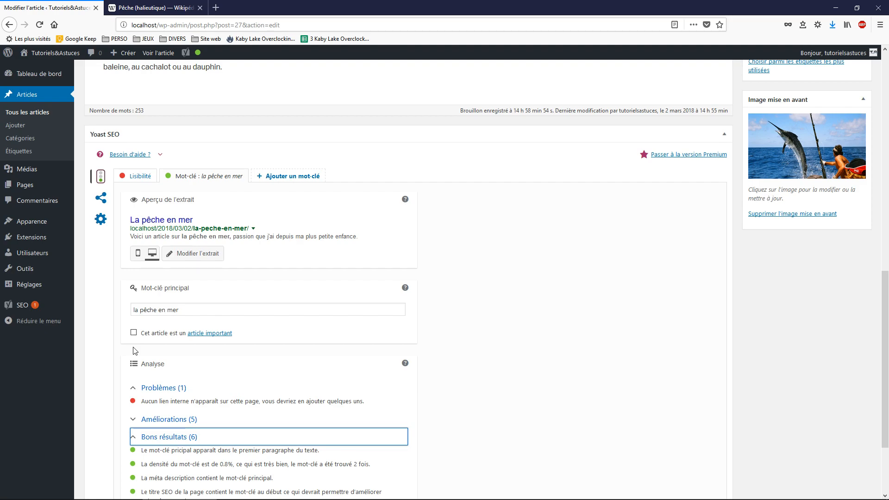
Start a closing paragraph below the article's last sentence with "Si vous aussiez vous kiffer la pêche en mer, vous pouvez"
scroll(341, 387, "up", 7)
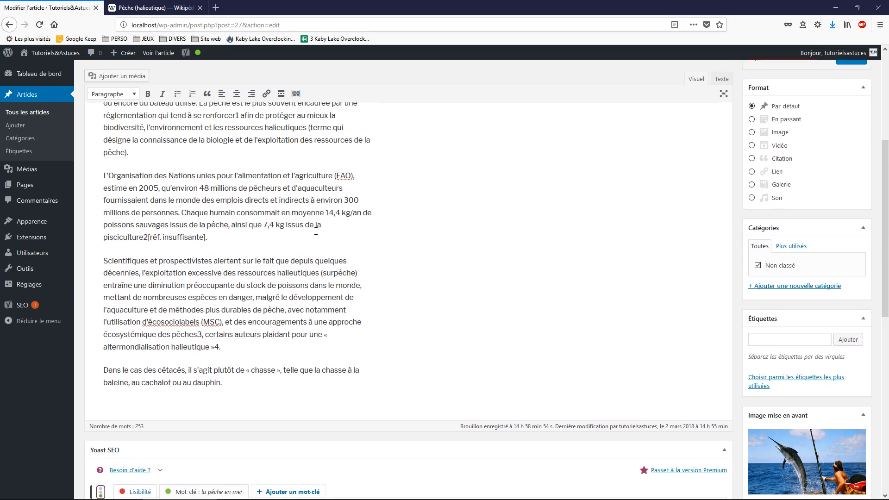
left_click(286, 382)
key("Return")
key("Return")
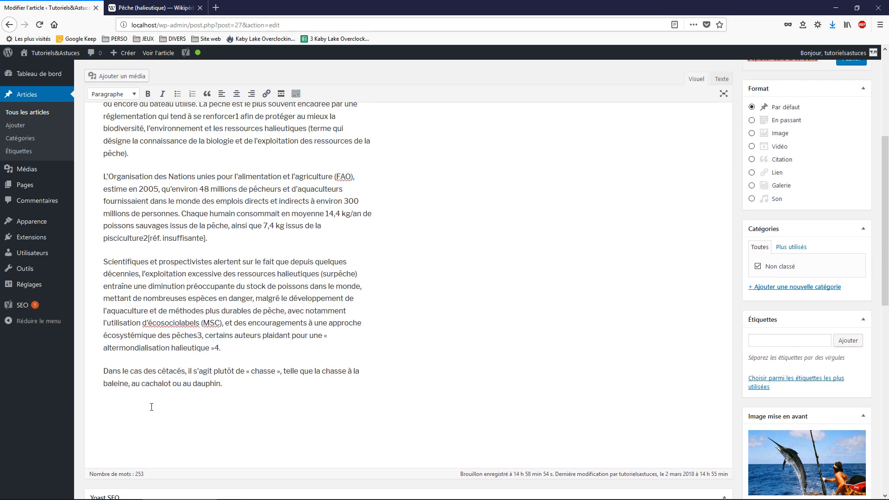
type("Si vous aussiez vous kiff")
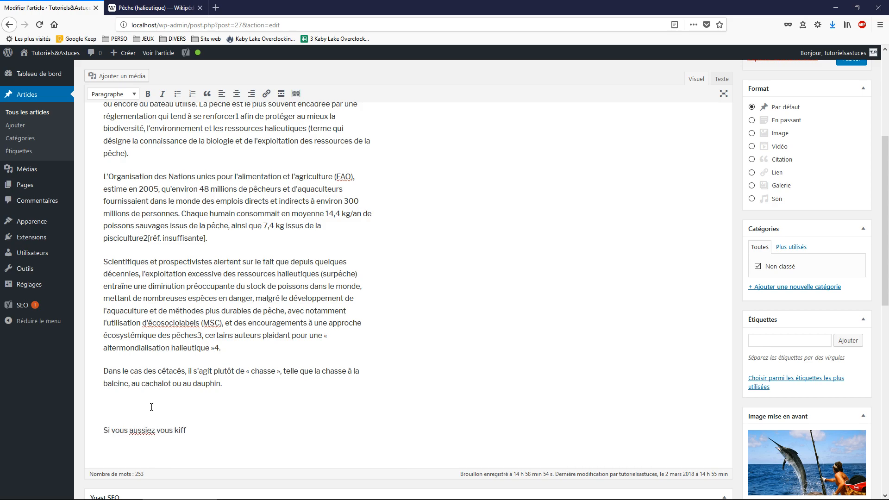
type("er la pêche en mer, vous pouvez")
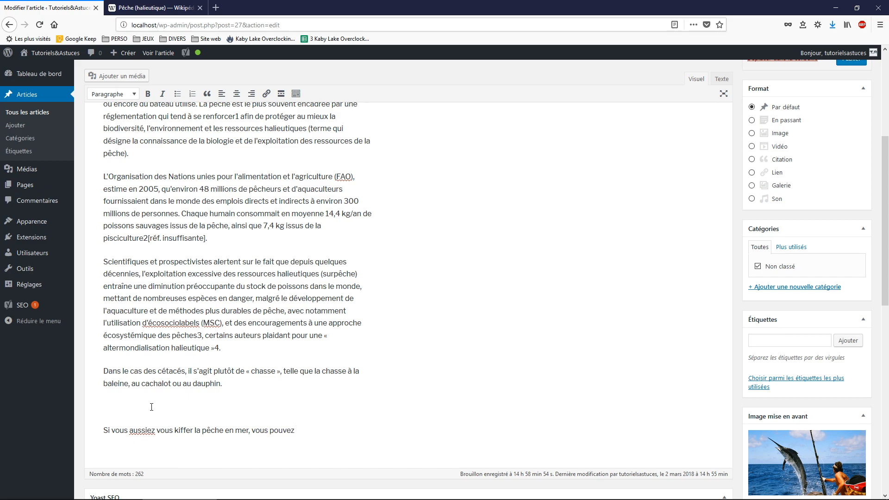
Continue the closing paragraph with "me contacter sur ma page contact ou voir un autre article à a cette adresse : L'article"
type(" me contacter sur ma page contact ou voir")
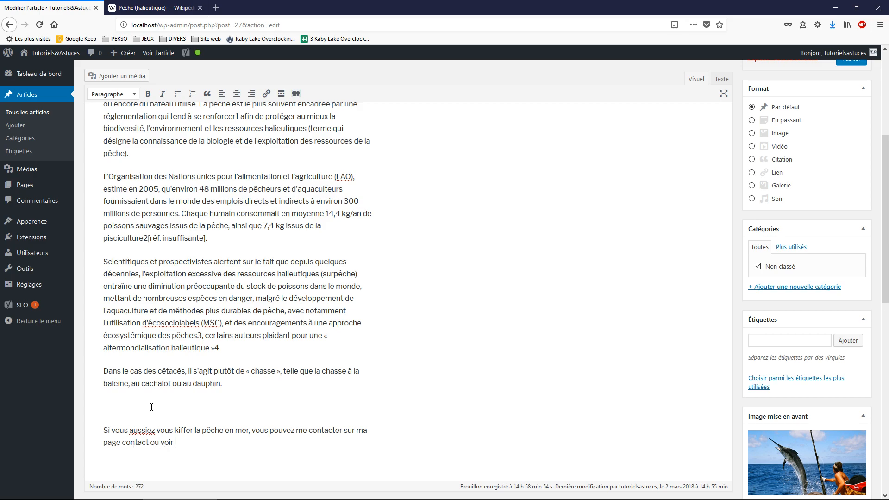
type(" un autre article ")
type("à acette")
type("tte adres")
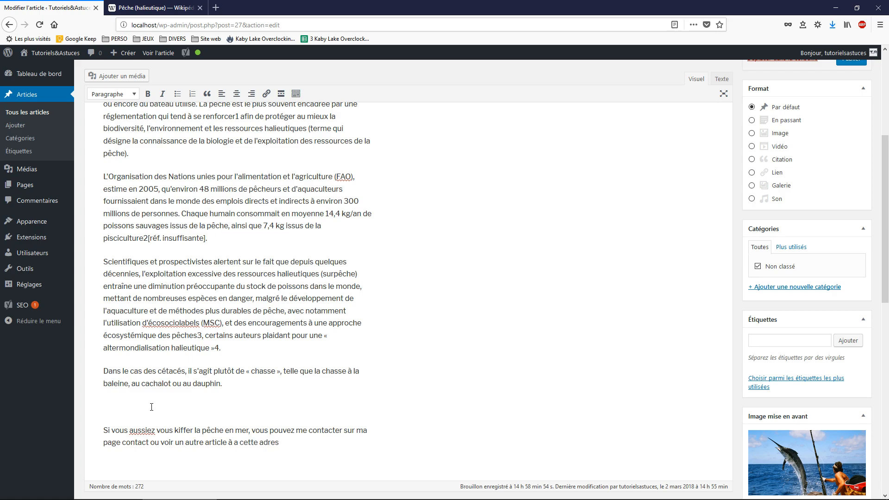
type("se : L'article")
Link the words "L'article" in the closing paragraph to the site's Contact page, set to open in a new tab
left_click_drag(323, 442, 293, 442)
left_click(267, 94)
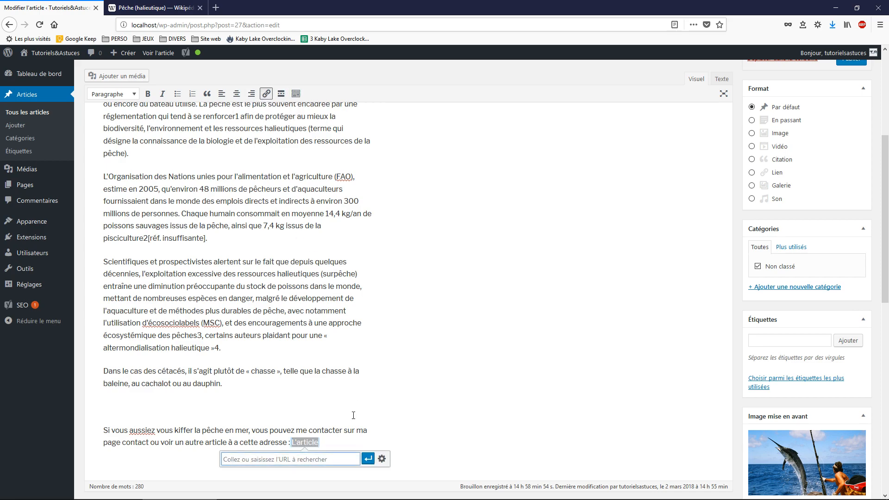
left_click(382, 459)
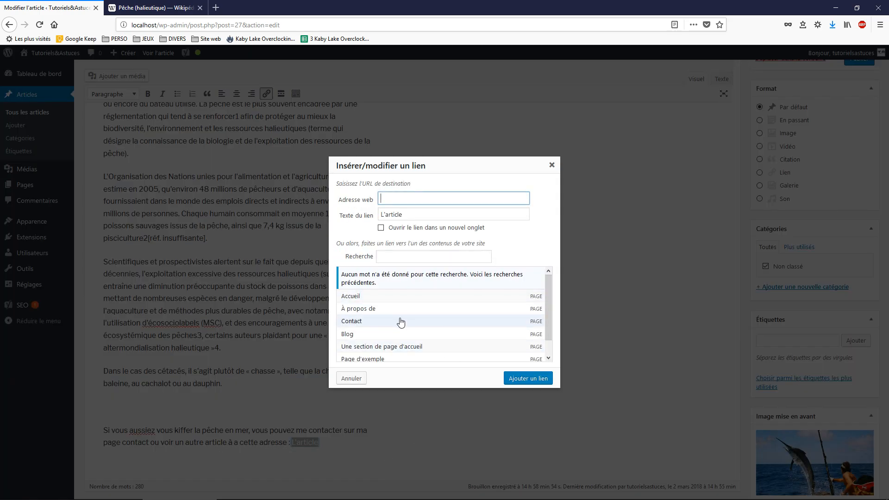
scroll(401, 329, "down", 1)
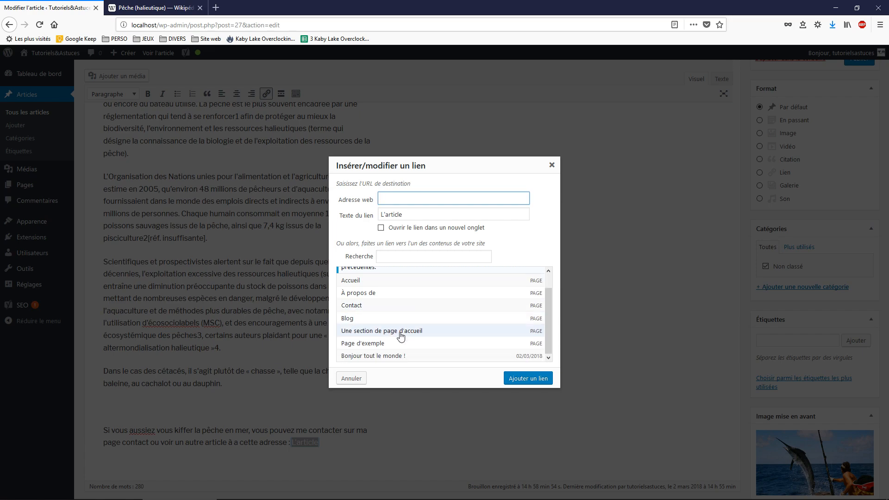
left_click(393, 309)
left_click(381, 228)
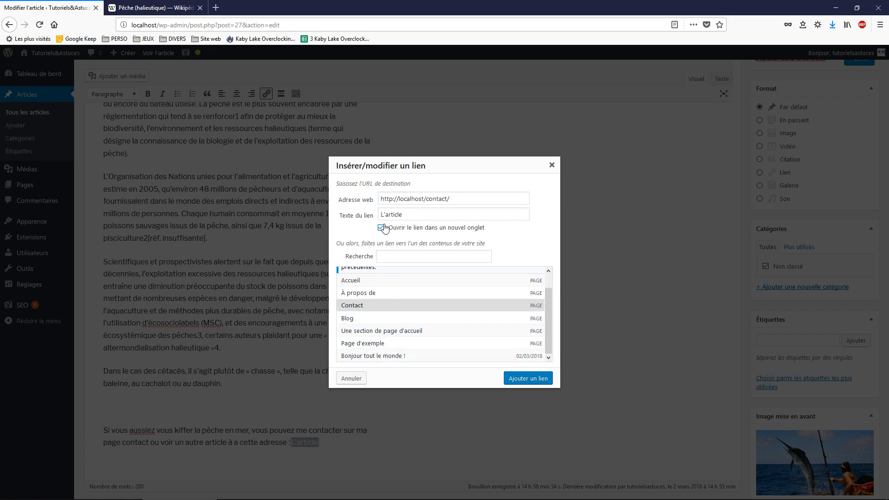
left_click(531, 379)
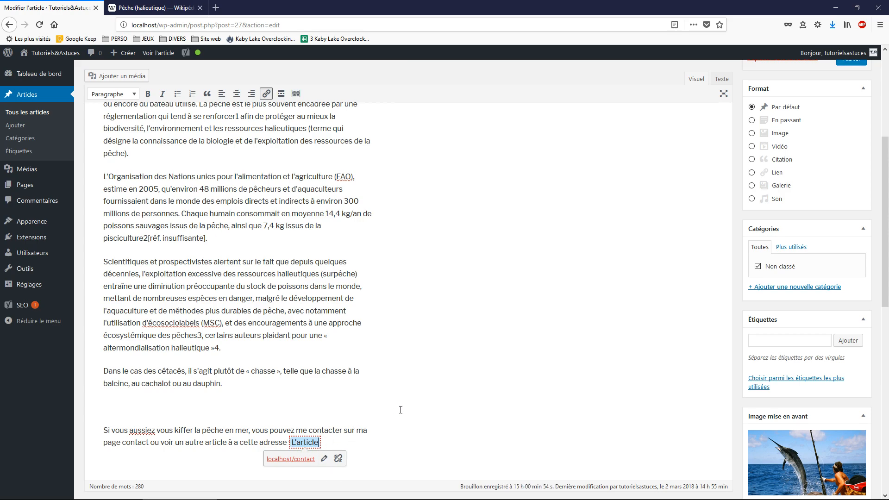
Expand the improvements list in the Yoast SEO analysis and review its suggestions against the article text
scroll(400, 409, "down", 10)
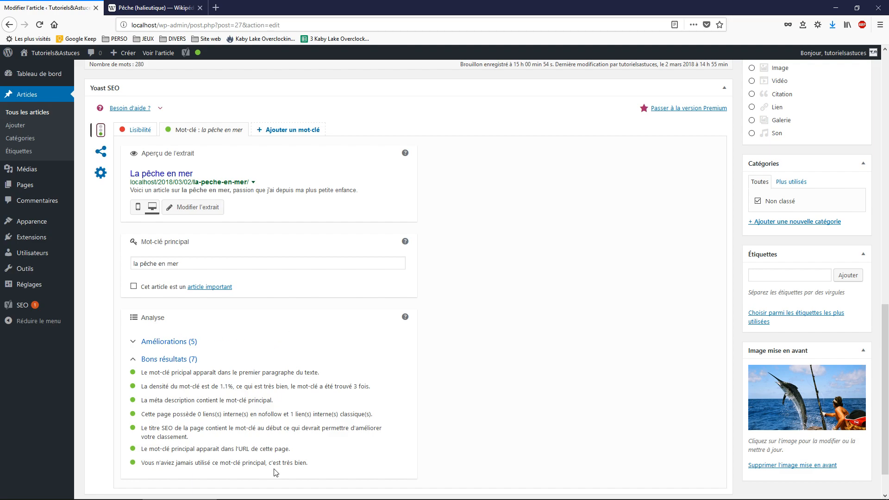
left_click(157, 348)
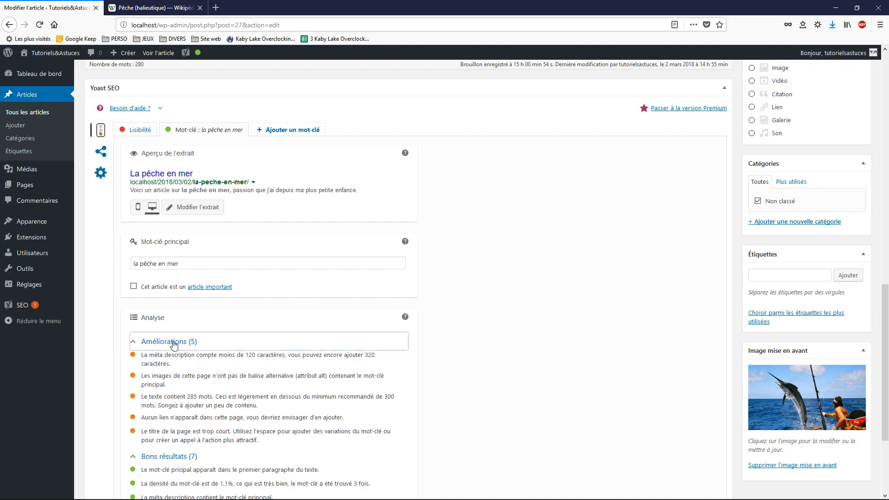
scroll(270, 453, "down", 3)
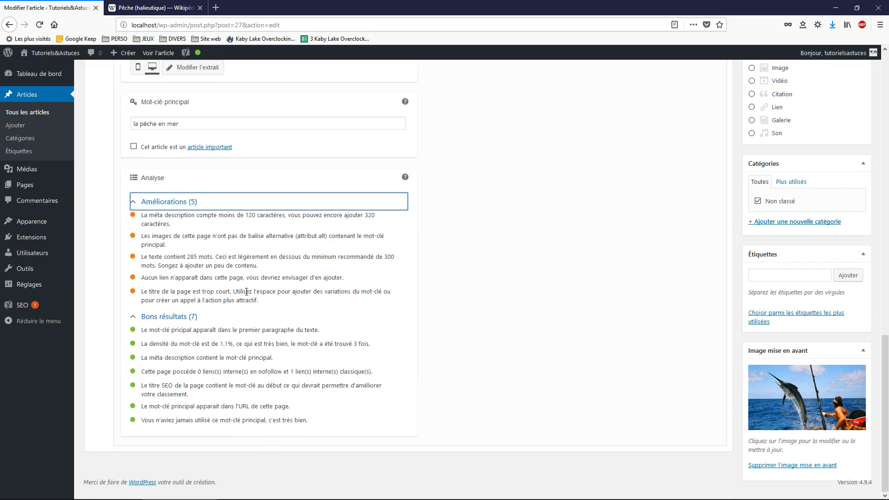
scroll(214, 391, "up", 12)
scroll(256, 423, "up", 5)
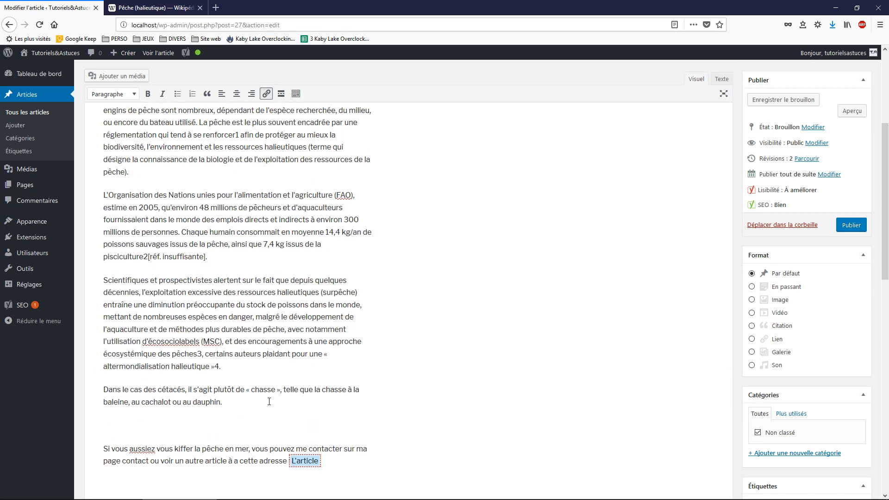
scroll(265, 393, "down", 15)
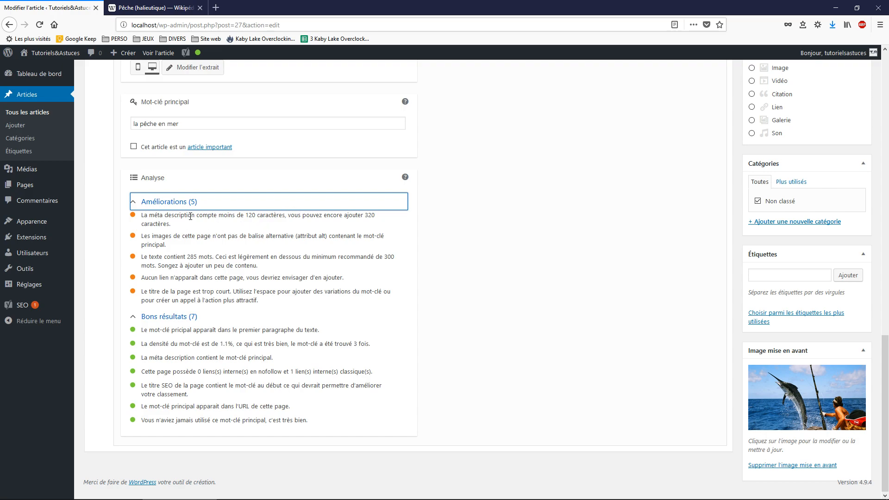
Copy the first long paragraph's text up to "bateau utilisé" and append it to the meta description in the snippet editor
scroll(227, 315, "up", 5)
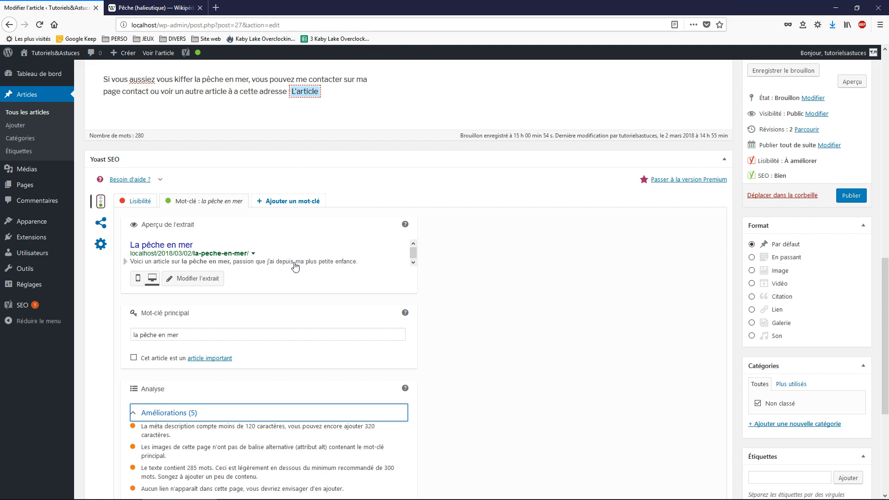
left_click(217, 282)
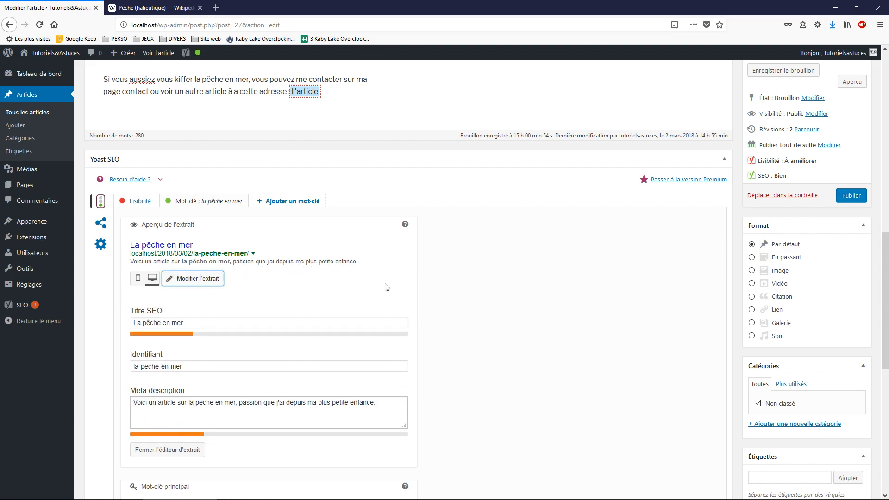
scroll(186, 416, "down", 1)
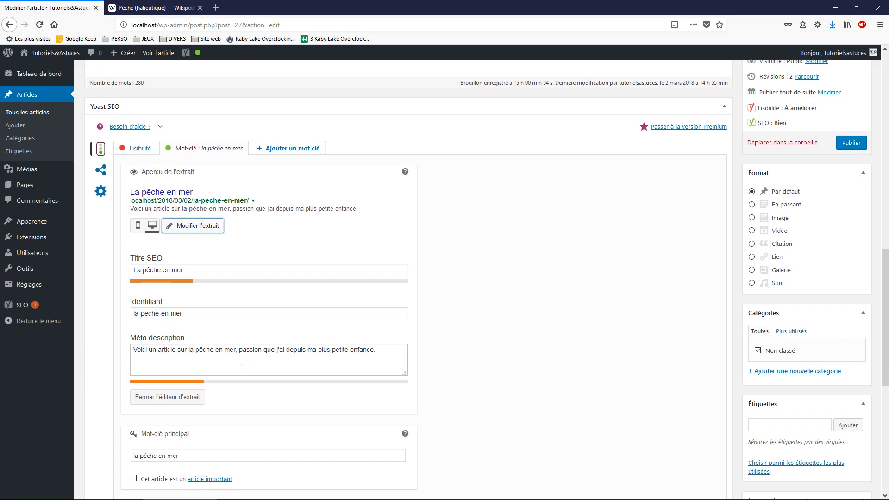
scroll(221, 396, "up", 9)
scroll(221, 397, "up", 4)
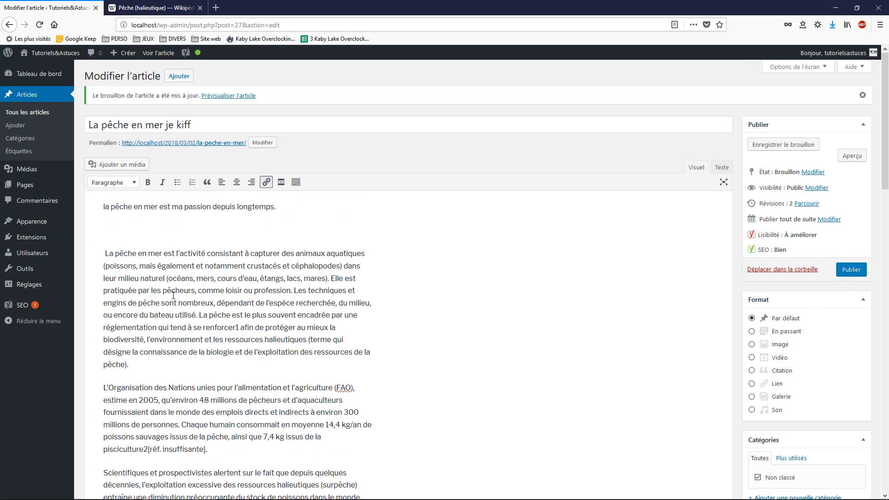
left_click_drag(107, 253, 195, 317)
key("ctrl+c")
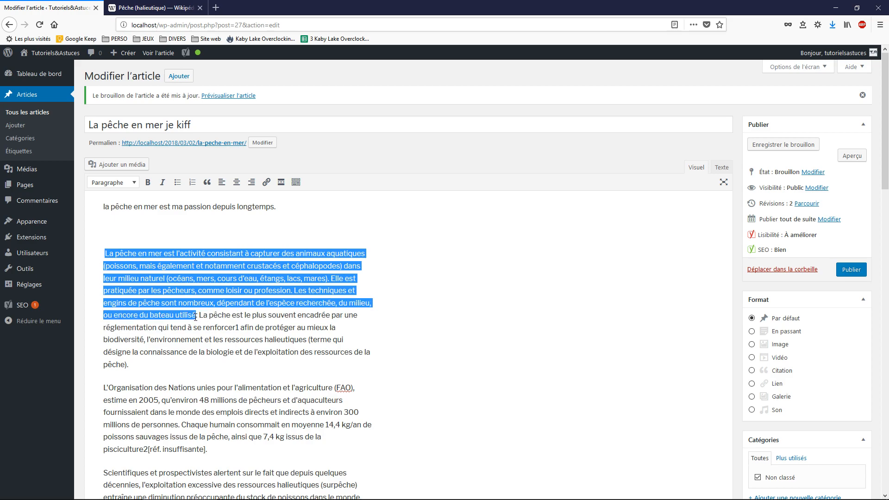
scroll(196, 318, "down", 10)
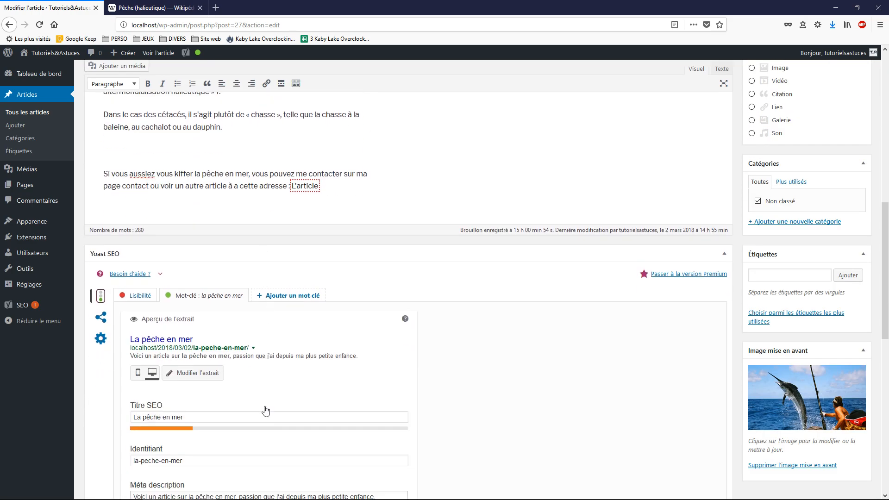
left_click(385, 440)
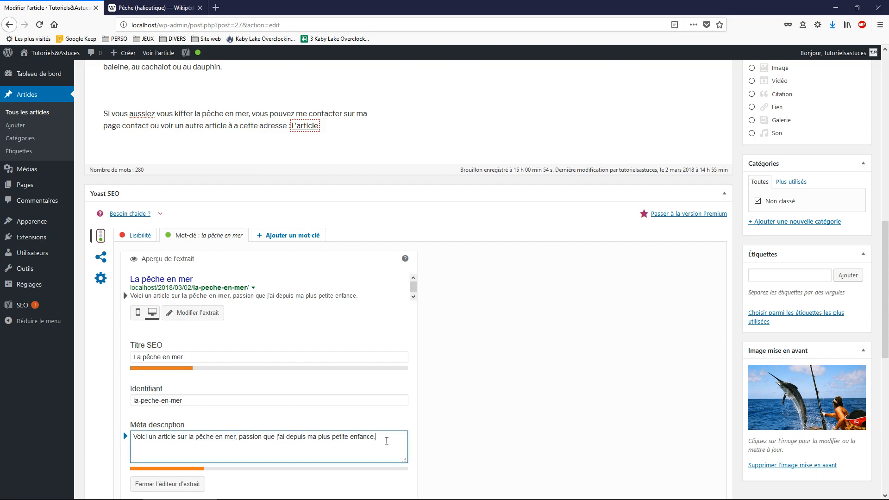
key("ctrl+v")
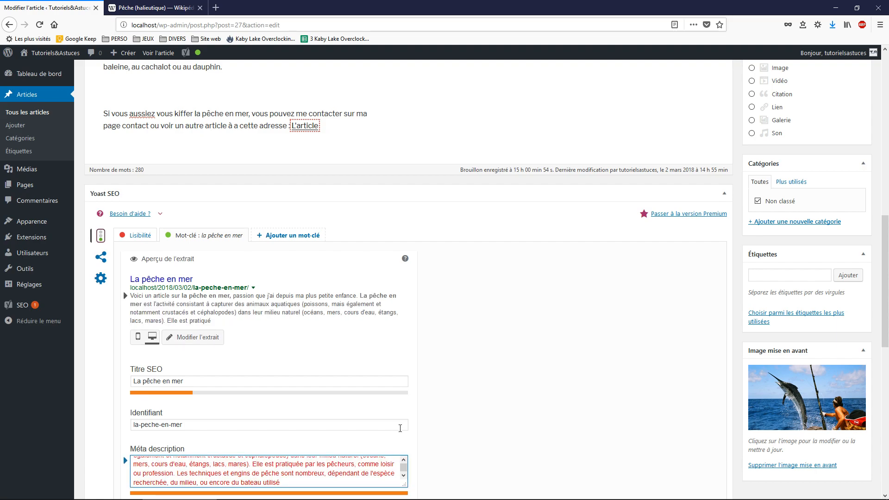
Enlarge the meta description box and delete the description's text after "(océans, mers, cours d'eau, étangs, lacs, mares)."
scroll(472, 391, "down", 3)
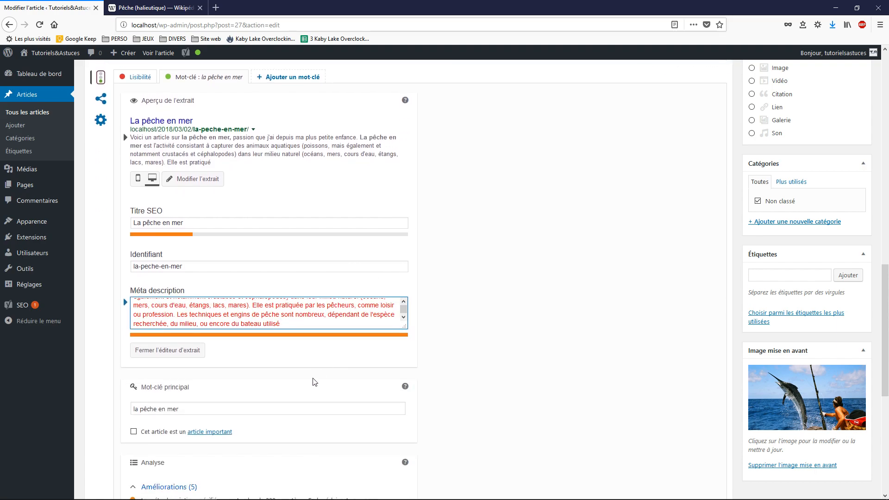
scroll(308, 370, "up", 2)
left_click_drag(405, 432, 442, 491)
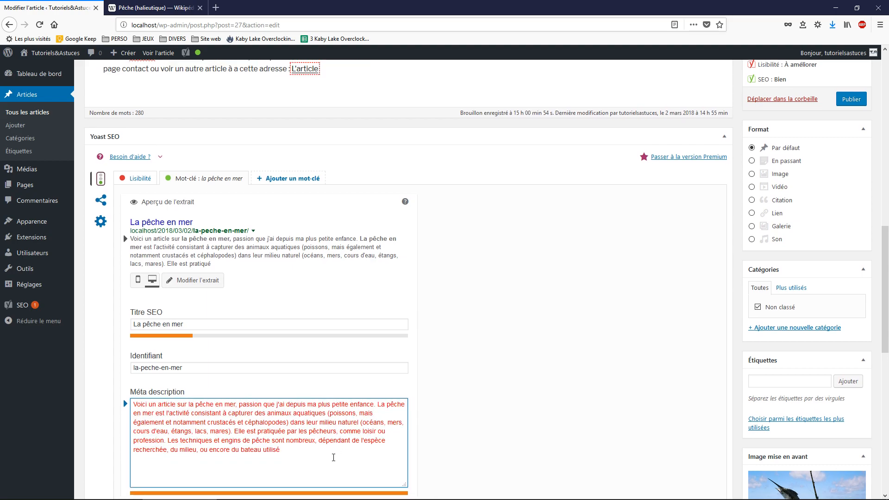
scroll(324, 454, "down", 1)
left_click_drag(294, 406, 167, 392)
type("L")
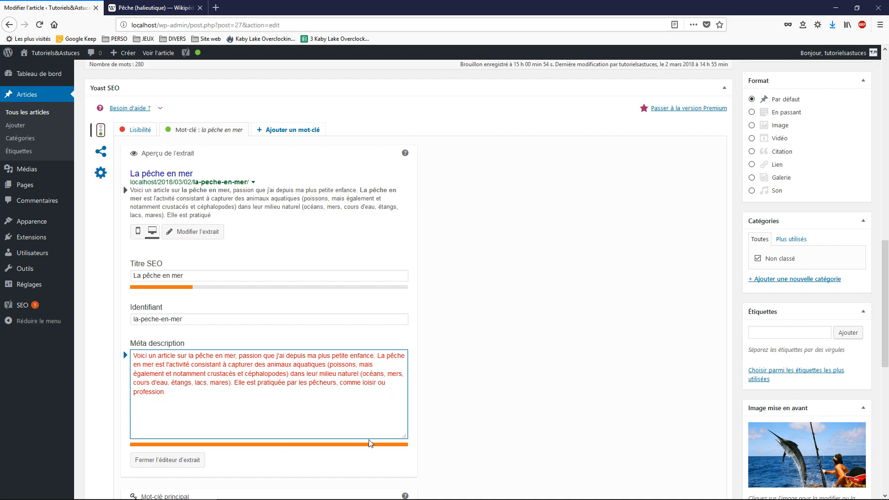
left_click_drag(206, 394, 237, 383)
key("BackSpace")
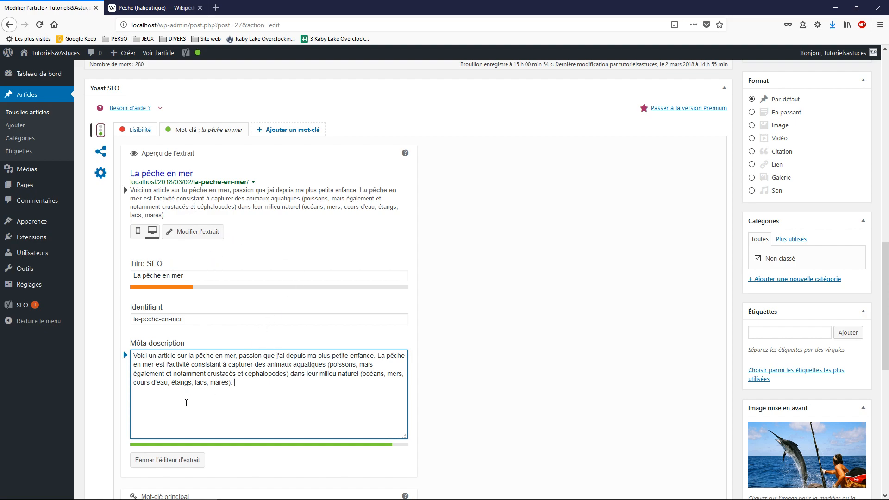
Check the meta description's length and keyword results in the updated Yoast SEO analysis
scroll(201, 406, "down", 5)
scroll(197, 391, "down", 2)
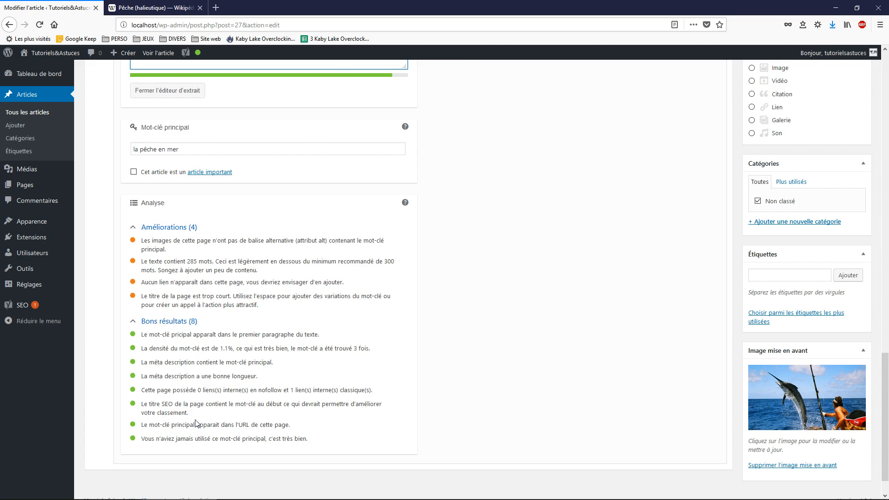
left_click_drag(259, 377, 141, 375)
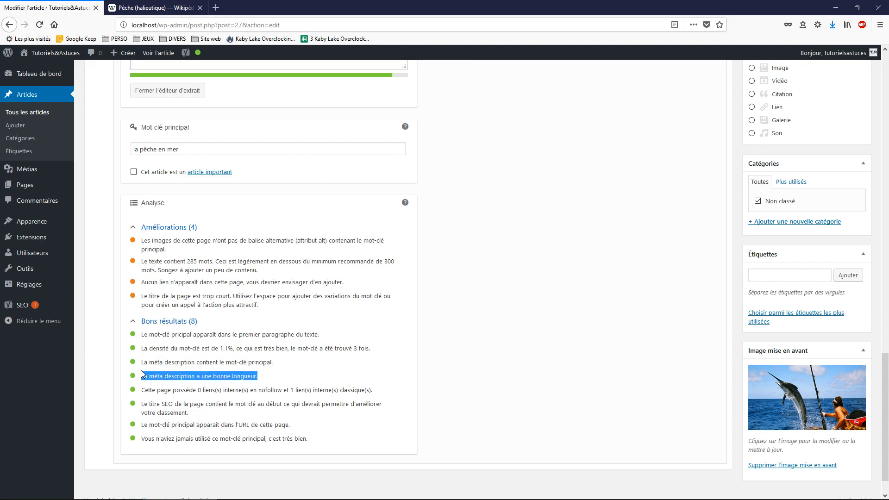
left_click_drag(277, 364, 155, 370)
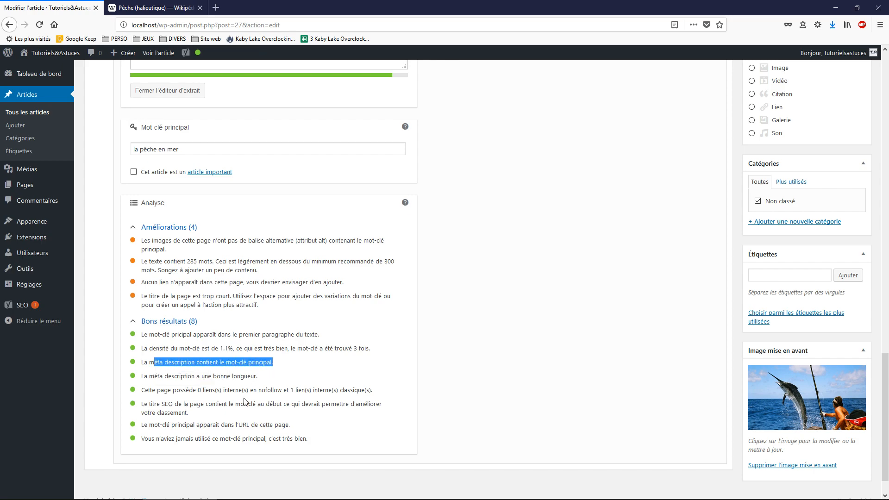
Copy the main keyword "la pêche en mer" from the Yoast SEO keyword field
scroll(245, 402, "up", 10)
scroll(327, 371, "down", 2)
scroll(326, 371, "down", 4)
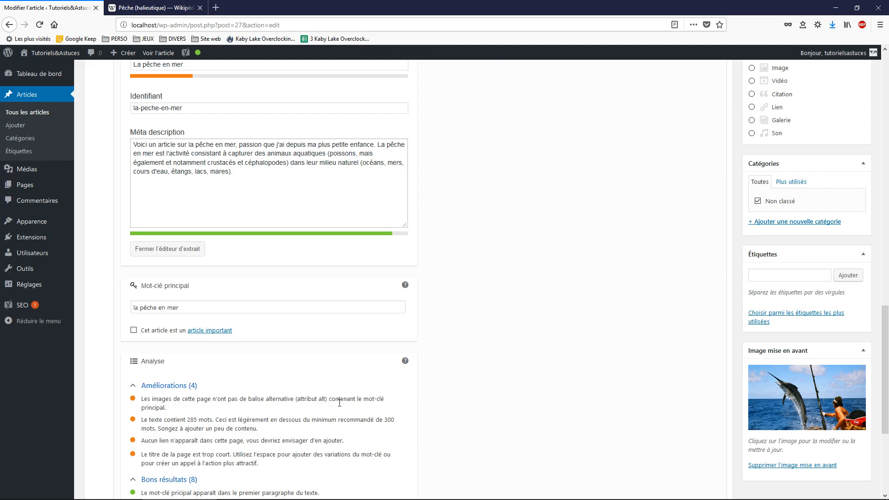
scroll(239, 414, "up", 5)
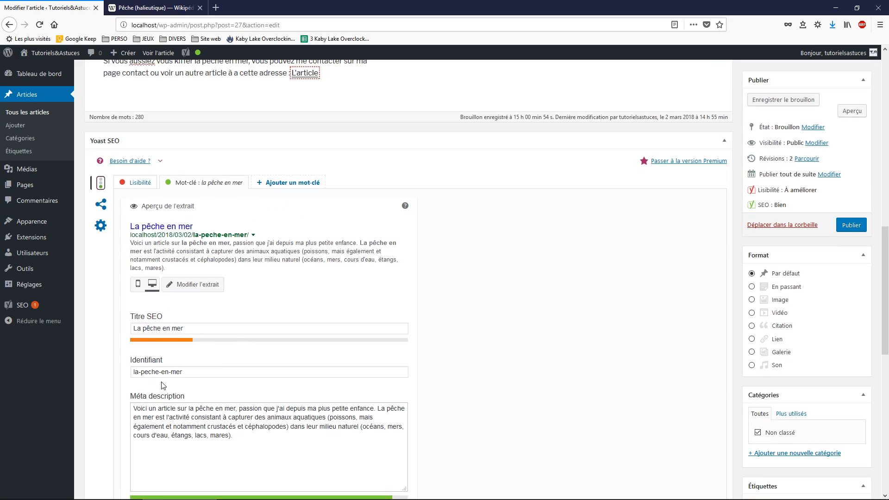
scroll(673, 443, "down", 5)
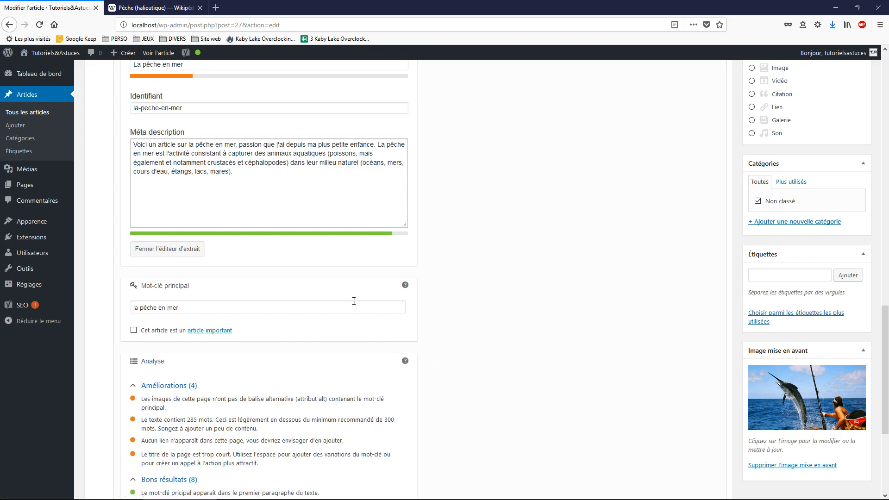
scroll(355, 304, "up", 4)
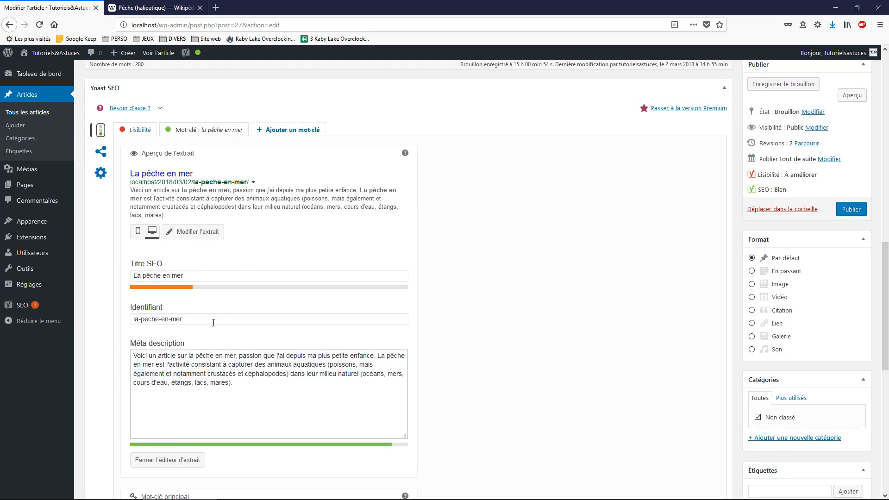
scroll(217, 343, "down", 5)
left_click_drag(201, 254, 103, 265)
key("ctrl+c")
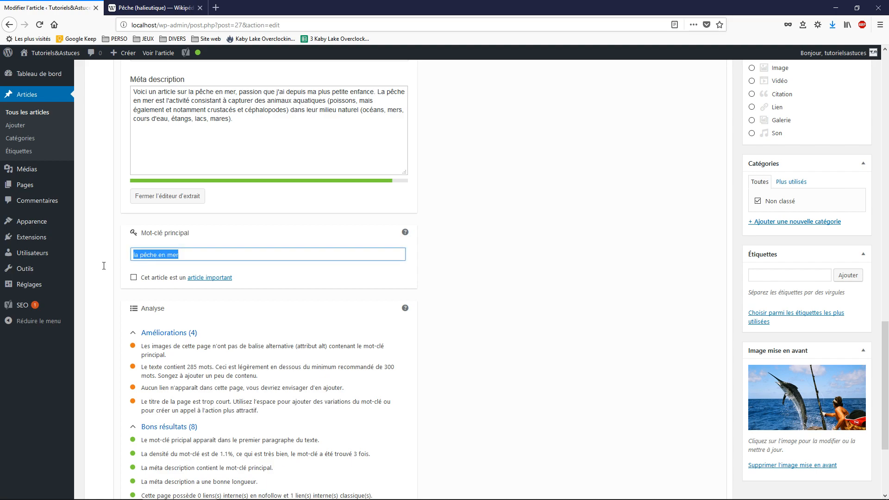
Set the featured image's alternative text and description to "la pêche en mer", reapply the image, and check the image result in the analysis
scroll(582, 375, "down", 3)
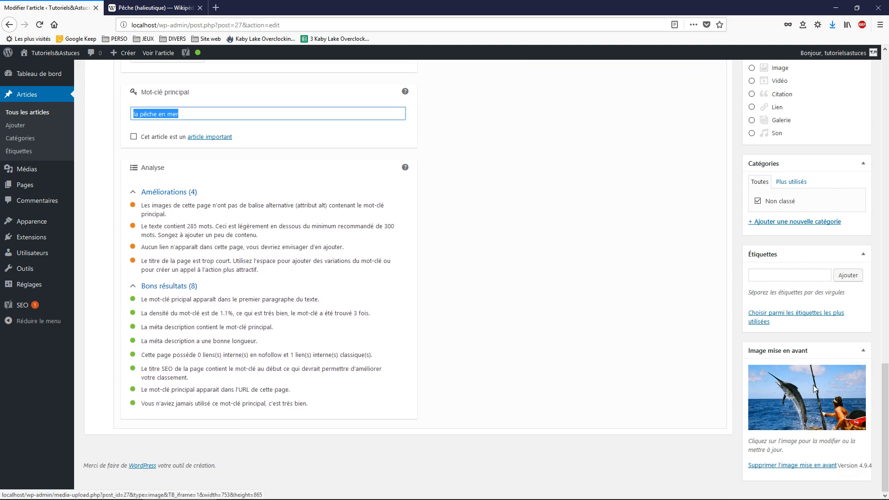
left_click(817, 355)
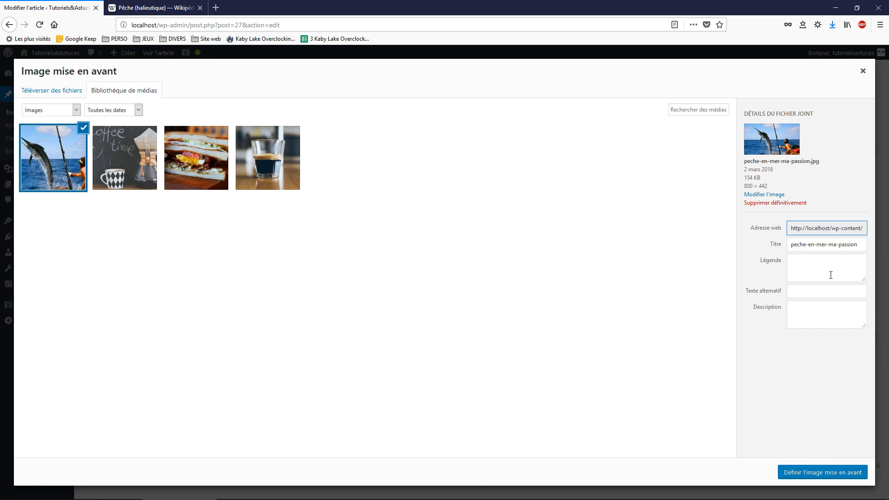
left_click(810, 290)
key("ctrl+v")
left_click(823, 310)
key("ctrl+v")
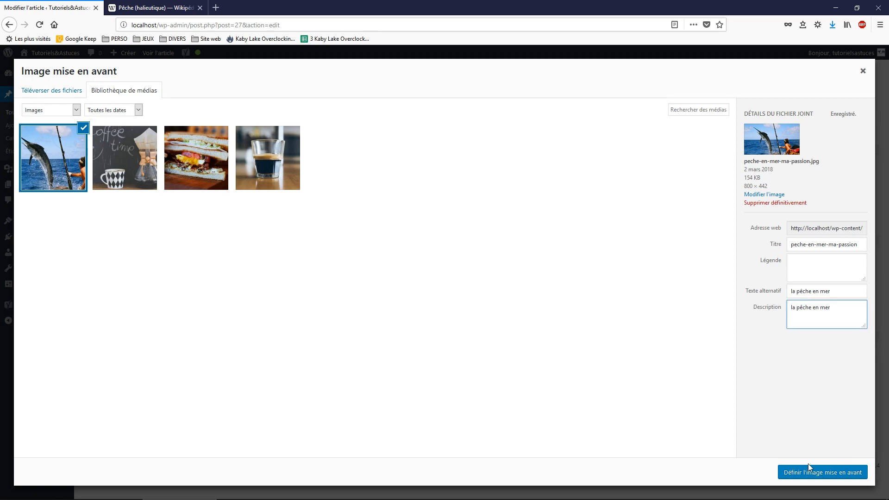
left_click(802, 475)
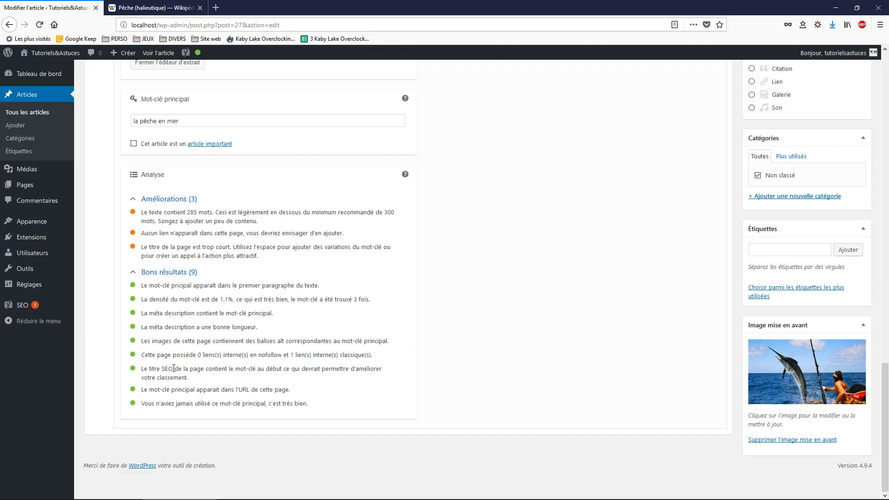
left_click_drag(152, 342, 387, 341)
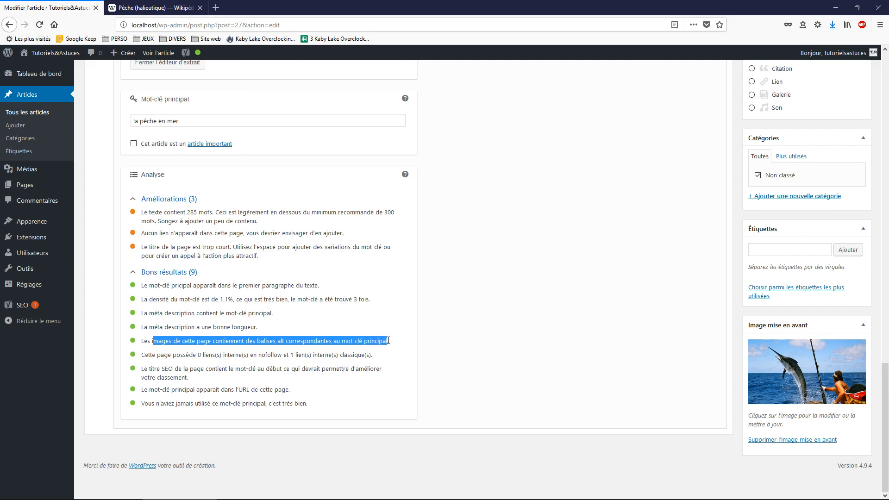
Copy the first two Préhistoire paragraphs from the Wikipedia fishing page and paste them after the article's paragraph on cetaceans
scroll(384, 421, "up", 5)
scroll(370, 351, "down", 5)
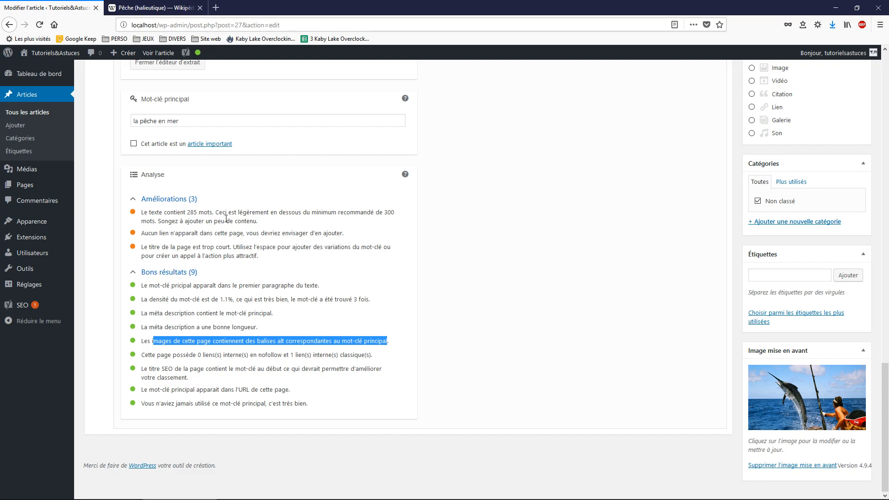
left_click(153, 8)
scroll(278, 333, "down", 10)
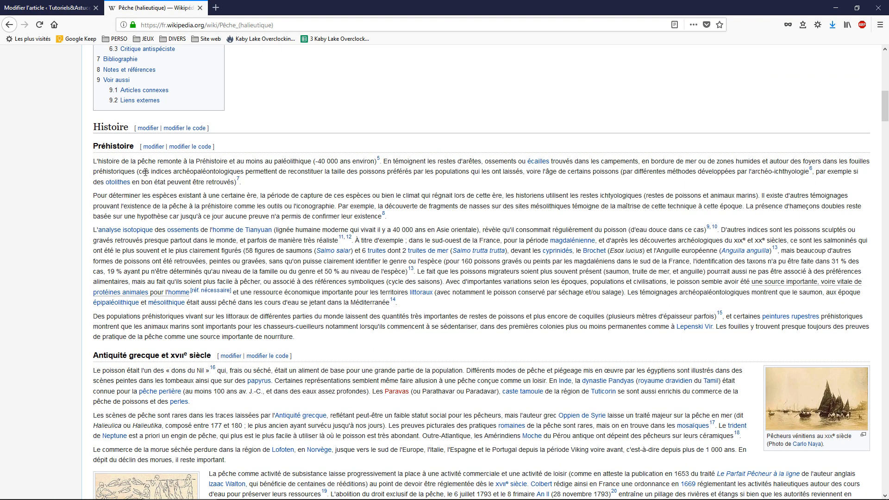
left_click_drag(401, 228, 93, 162)
key("ctrl+c")
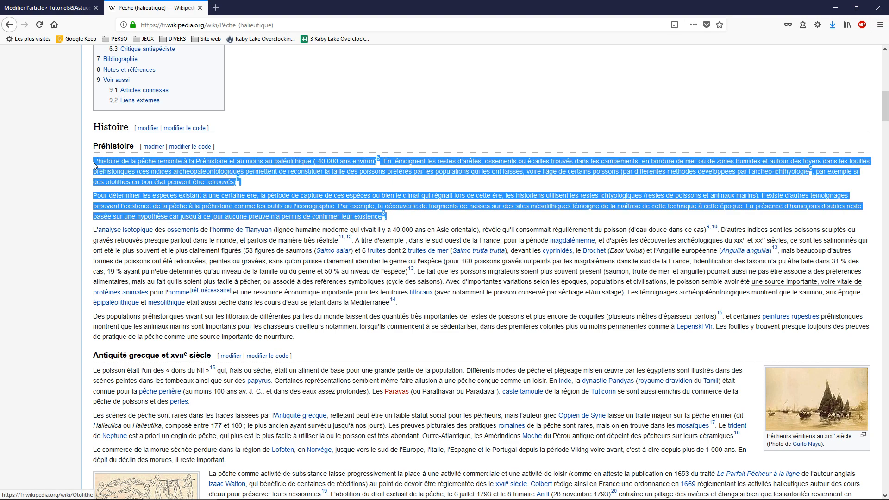
left_click(47, 8)
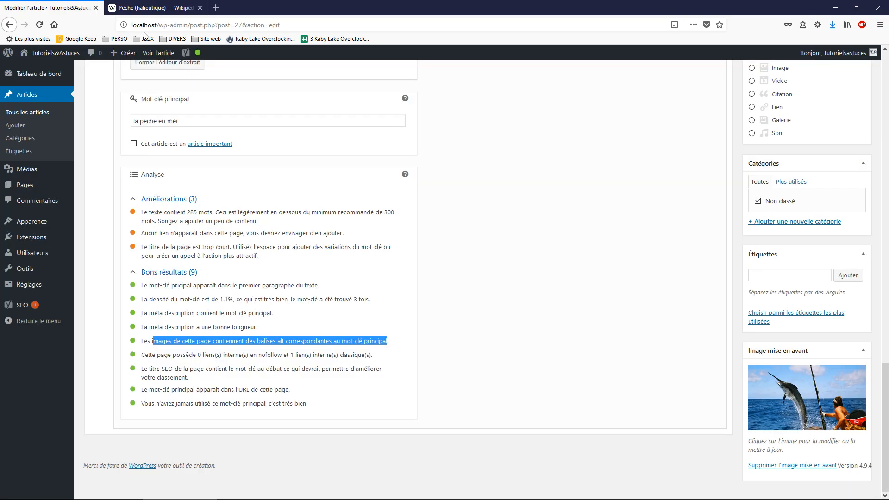
scroll(278, 232, "up", 5)
scroll(272, 278, "up", 8)
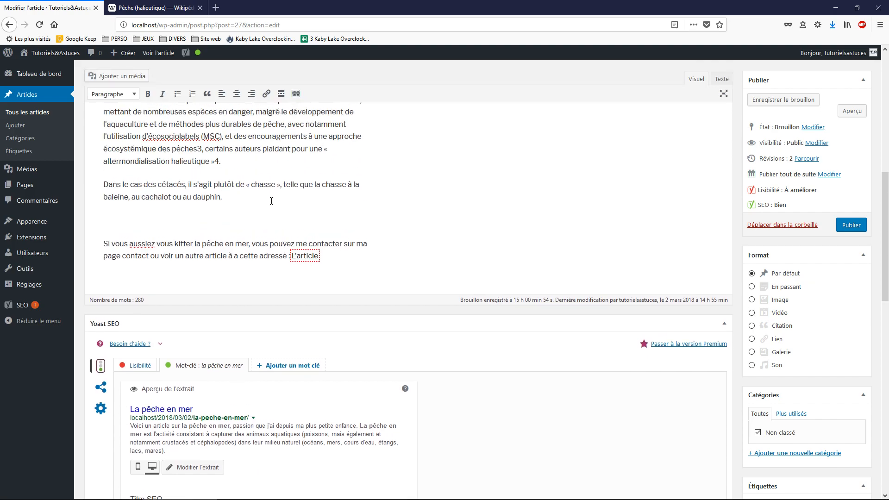
key("Return")
key("ctrl+v")
scroll(387, 234, "down", 15)
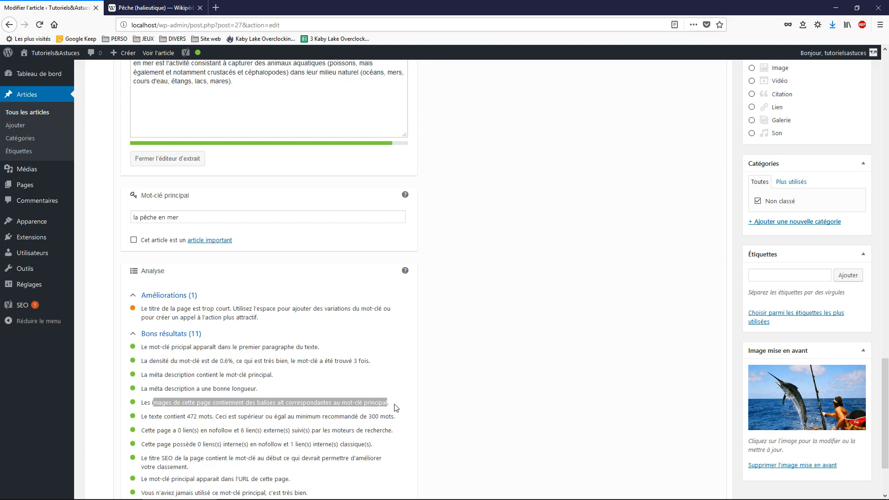
Extend the SEO title in the snippet editor to "La pêche en mer est ma passion, venez là partager avec moi"
scroll(276, 352, "up", 1)
scroll(276, 352, "up", 8)
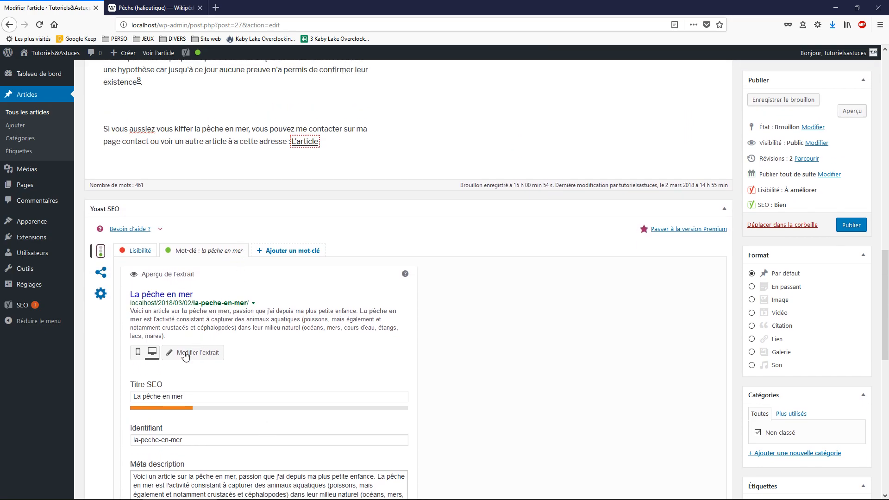
left_click(185, 354)
scroll(215, 418, "down", 2)
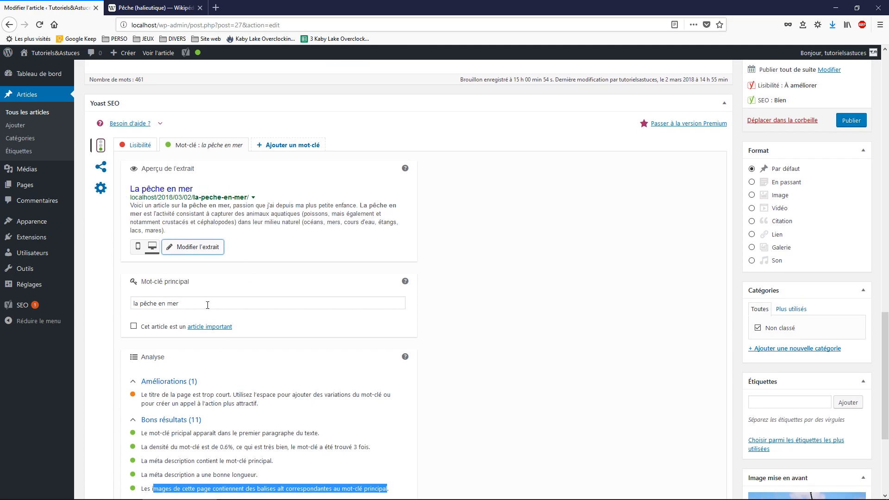
left_click(190, 249)
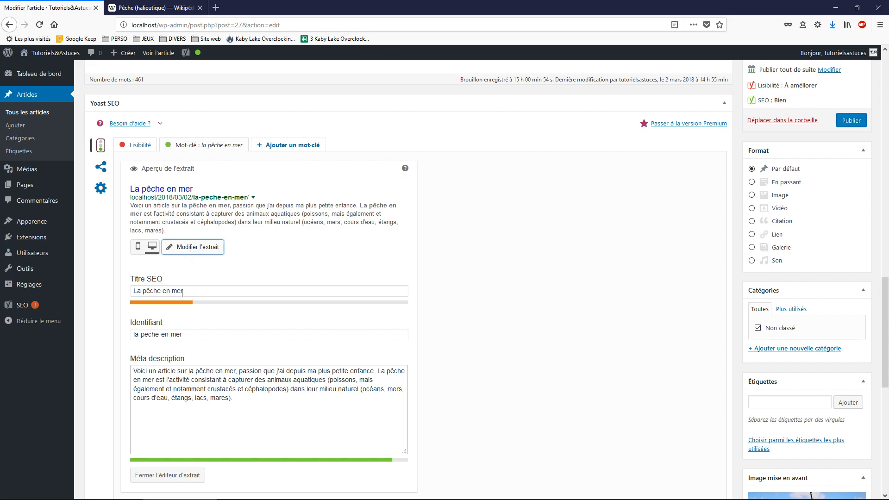
left_click(204, 295)
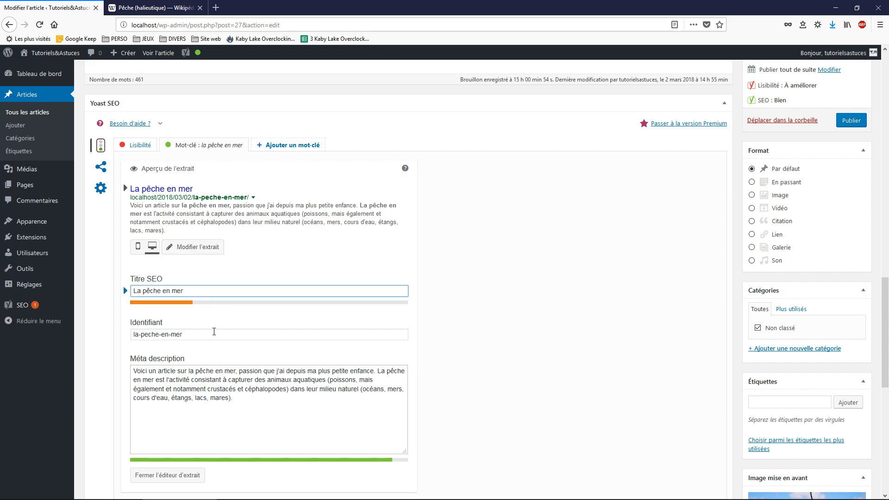
type("est ma passi")
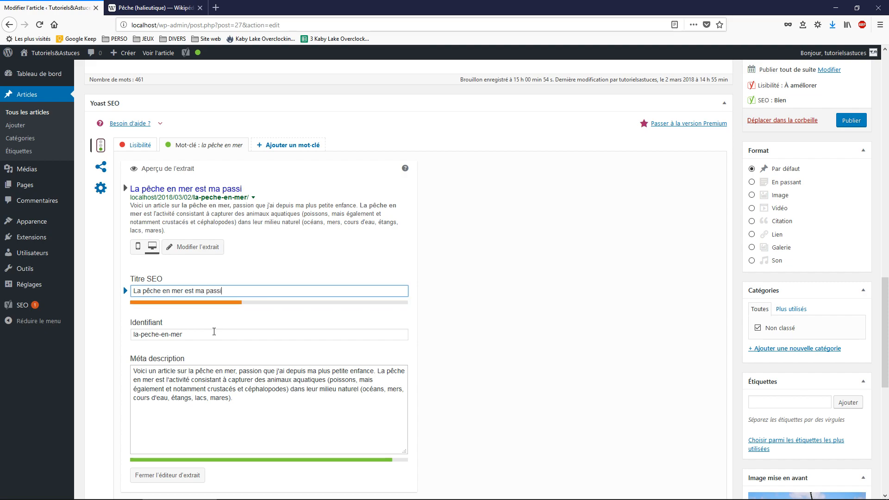
type("on, venez là ")
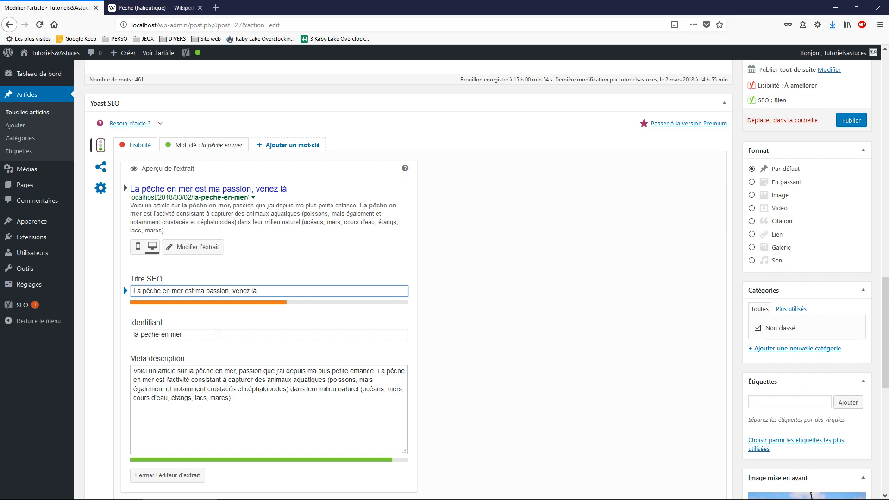
type("partager avec moi")
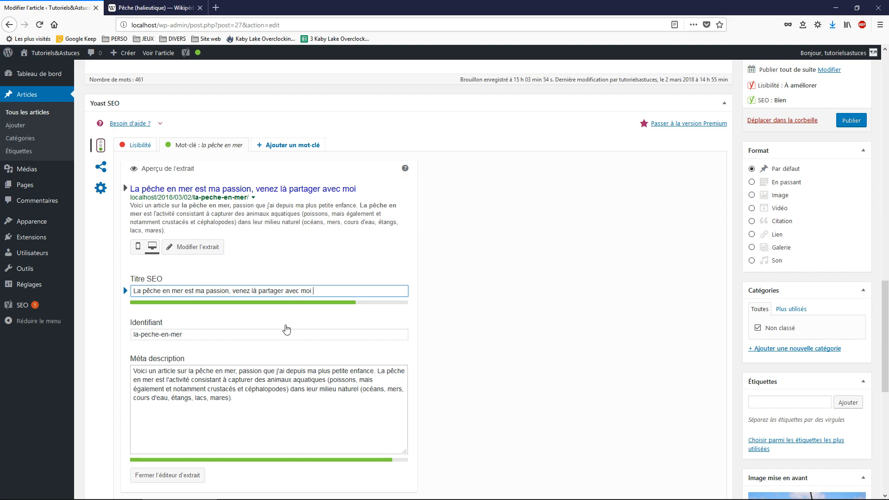
Review the updated snippet preview and the list of good results in the keyword analysis
scroll(284, 331, "down", 5)
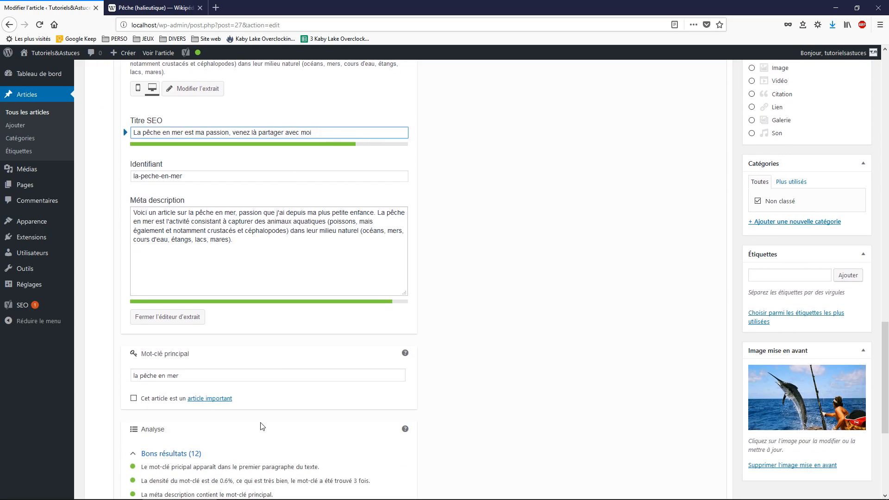
scroll(270, 440, "up", 5)
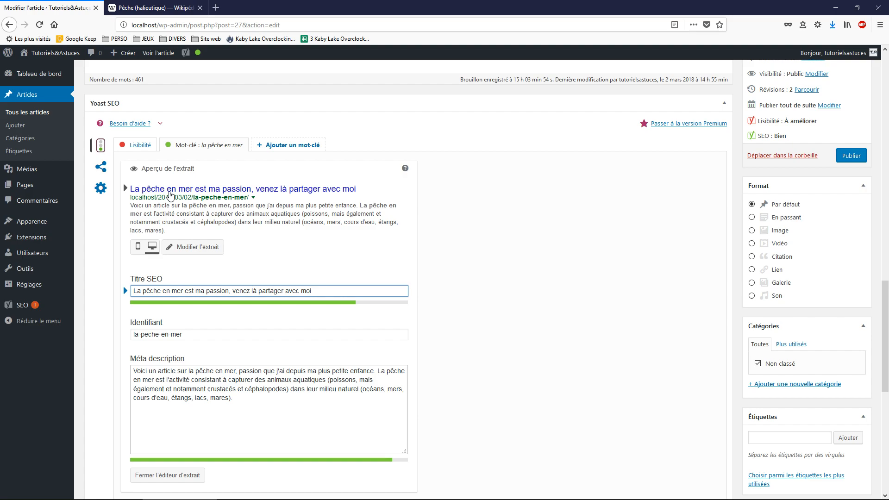
scroll(398, 259, "down", 8)
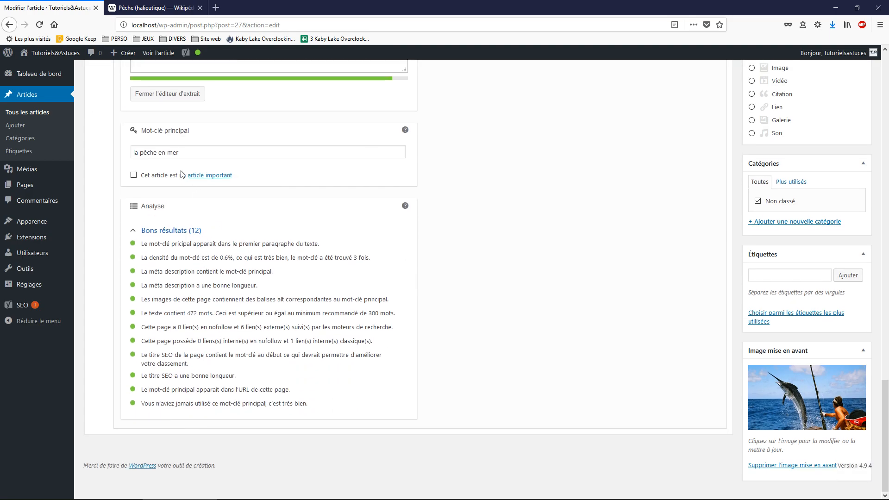
scroll(192, 270, "up", 5)
scroll(206, 262, "up", 5)
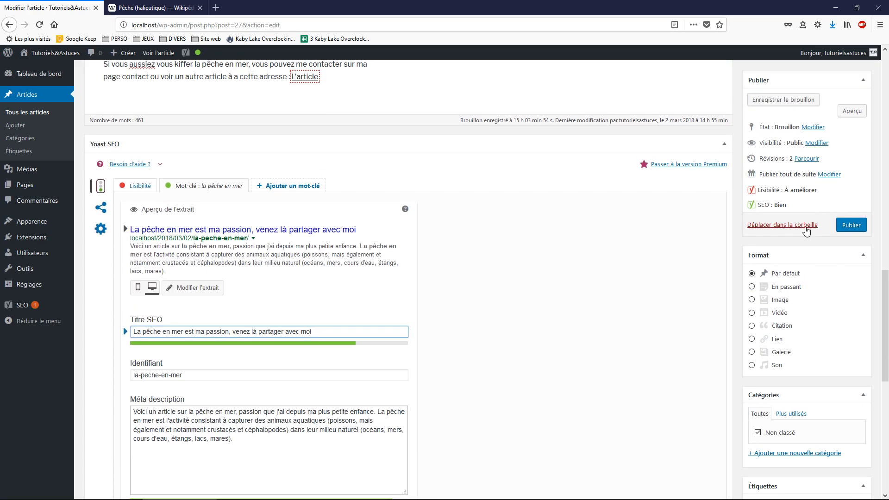
scroll(300, 343, "down", 3)
scroll(300, 344, "down", 6)
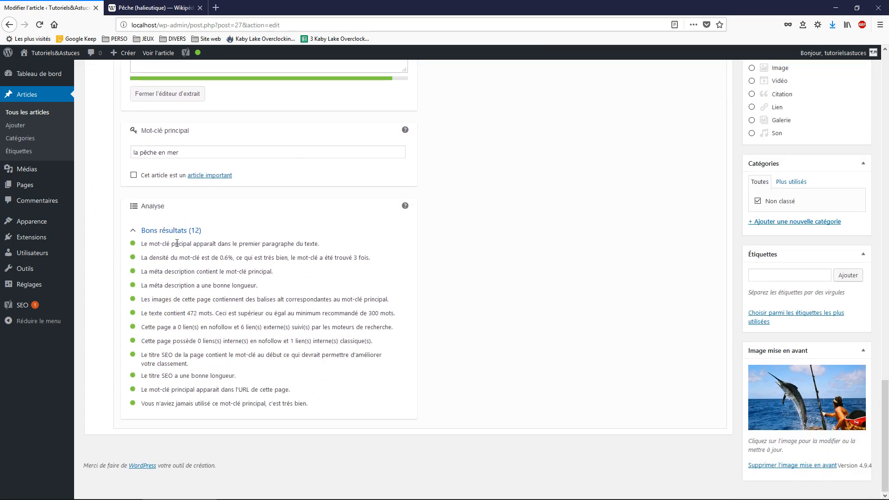
Open the Yoast SEO readability analysis and examine its listed problems
scroll(210, 313, "up", 6)
scroll(209, 314, "up", 1)
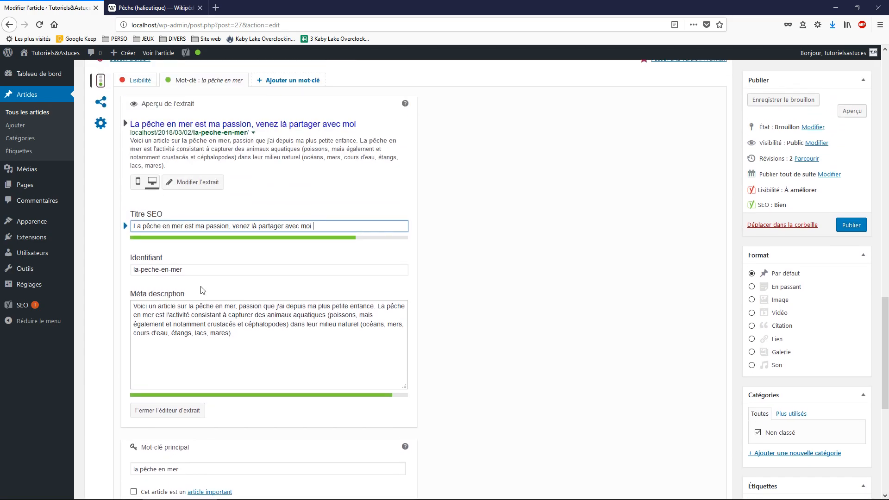
scroll(199, 301, "up", 3)
left_click(134, 237)
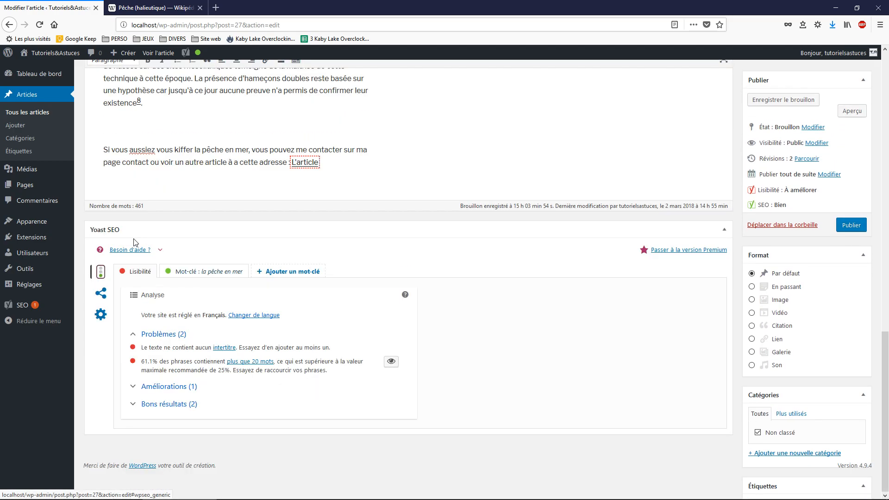
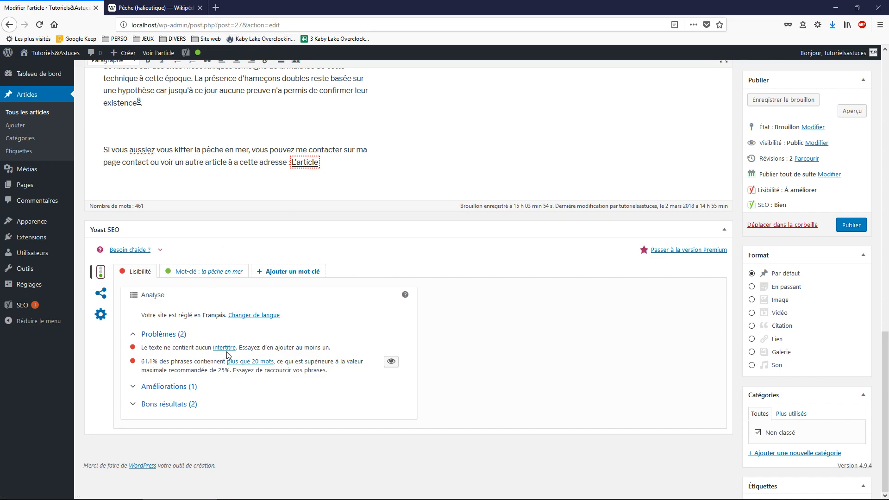
Add a "Définition" subheading between the introductory sentence and the first long paragraph, formatted as Titre 5
scroll(241, 371, "up", 10)
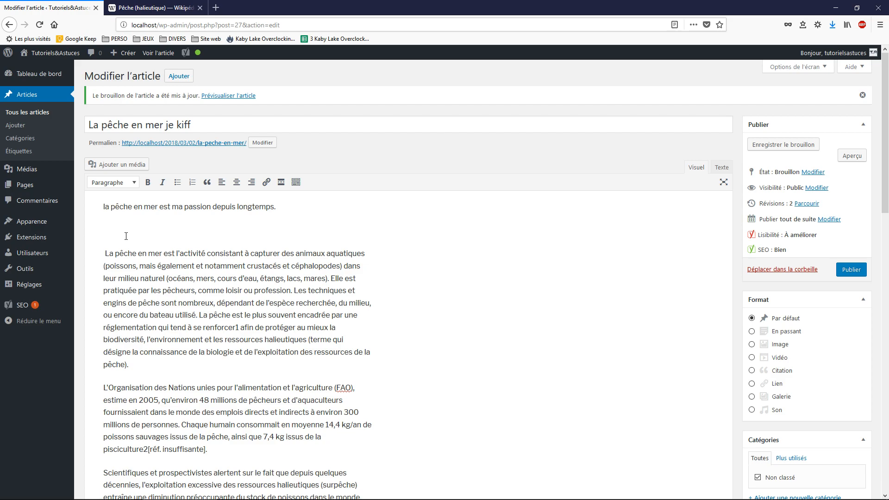
type("Définition")
left_click_drag(139, 230, 100, 232)
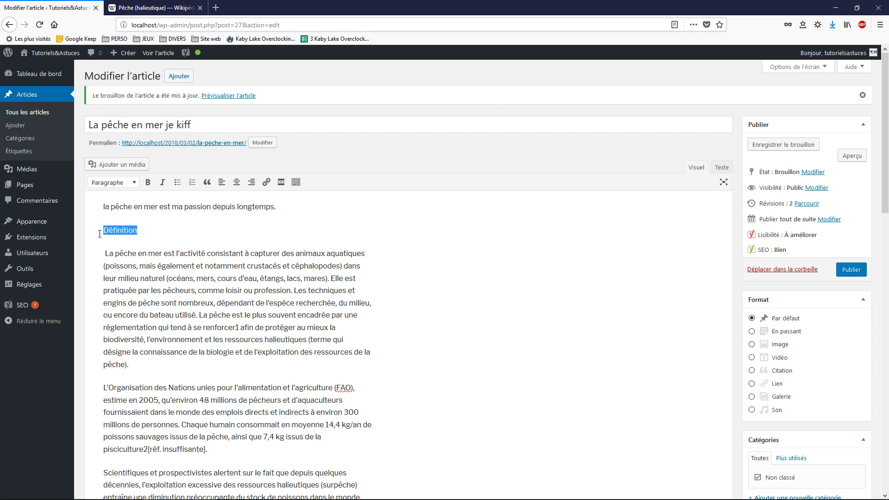
left_click(120, 183)
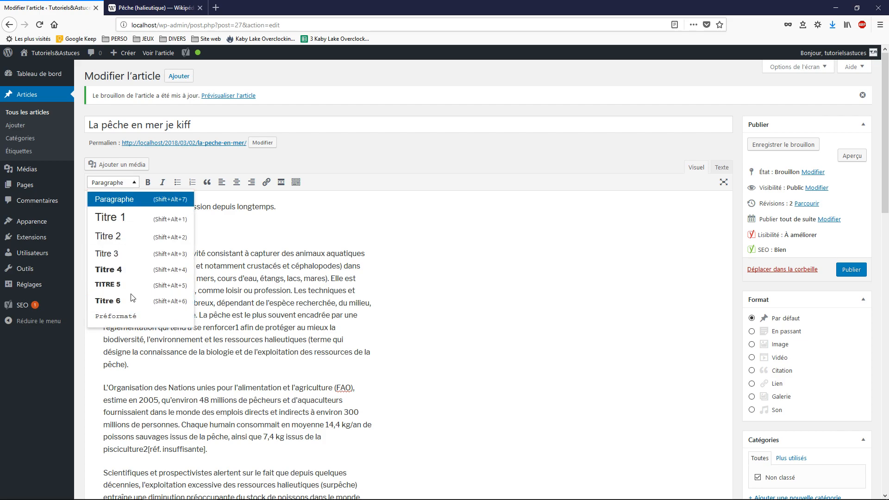
left_click(117, 283)
scroll(246, 333, "down", 3)
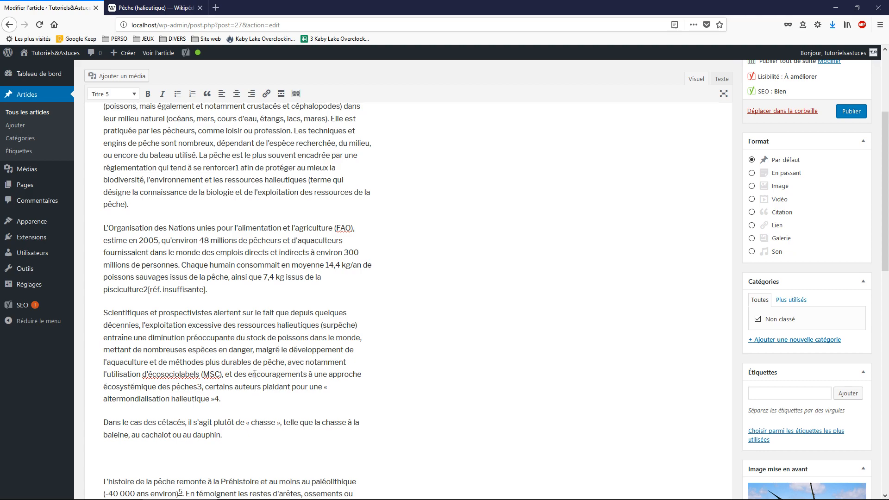
Add a "Conclusion" subheading before the paragraph beginning "L'histoire de la pêche", formatted as Titre 5
scroll(255, 374, "down", 2)
left_click(126, 360)
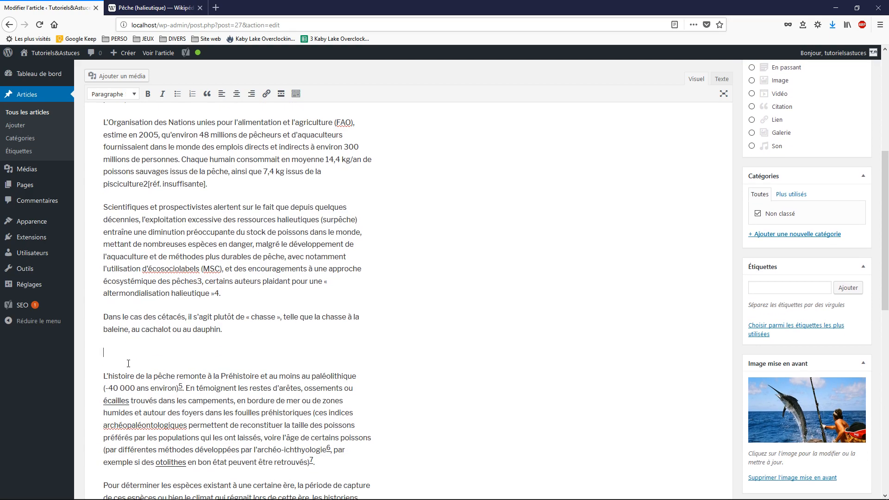
type("Conclusion")
left_click_drag(158, 359, 103, 353)
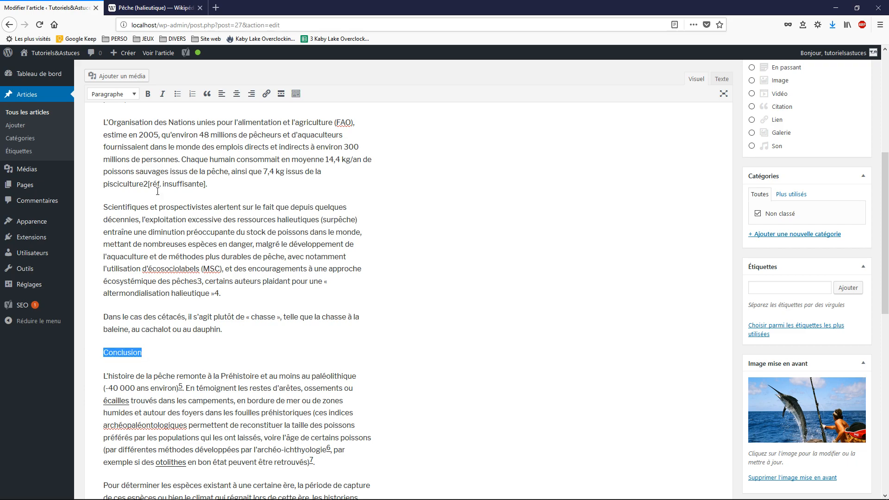
left_click(136, 94)
left_click(109, 196)
Expand the good results in the readability analysis, examine the entries on paragraph length and transition words, and collapse the list
scroll(507, 362, "down", 6)
scroll(506, 362, "down", 3)
left_click(195, 411)
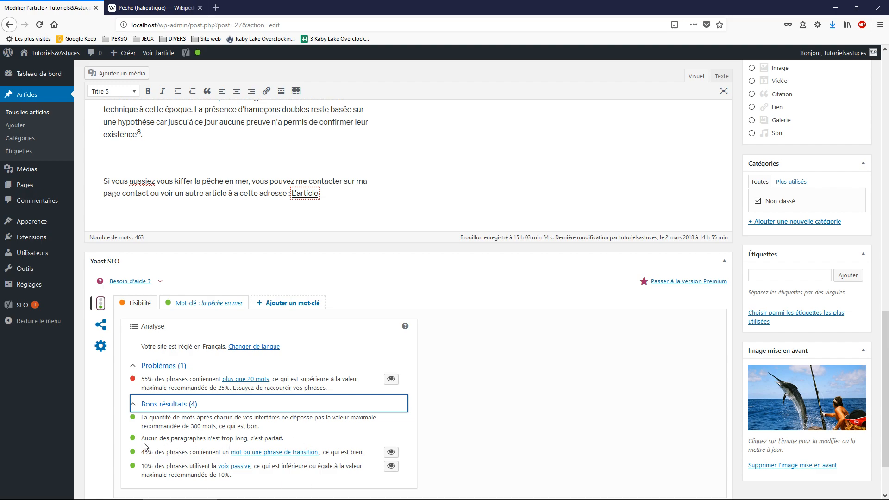
left_click_drag(141, 438, 230, 451)
scroll(418, 447, "down", 3)
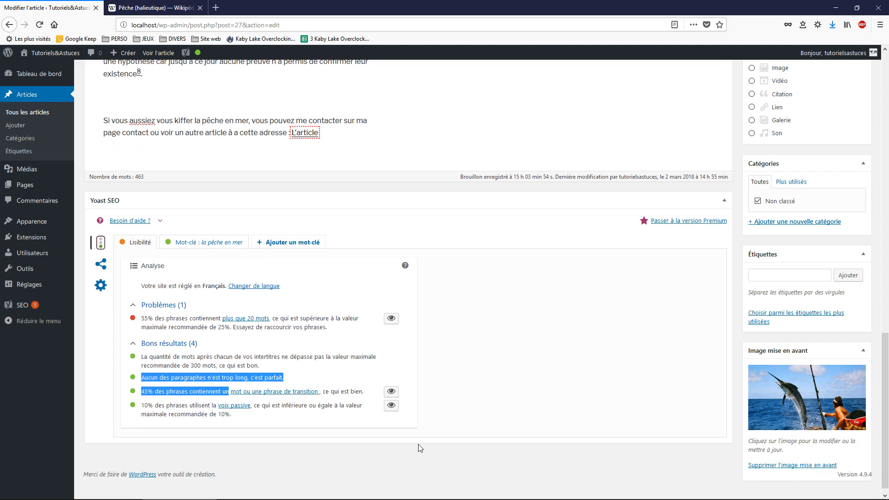
left_click(171, 335)
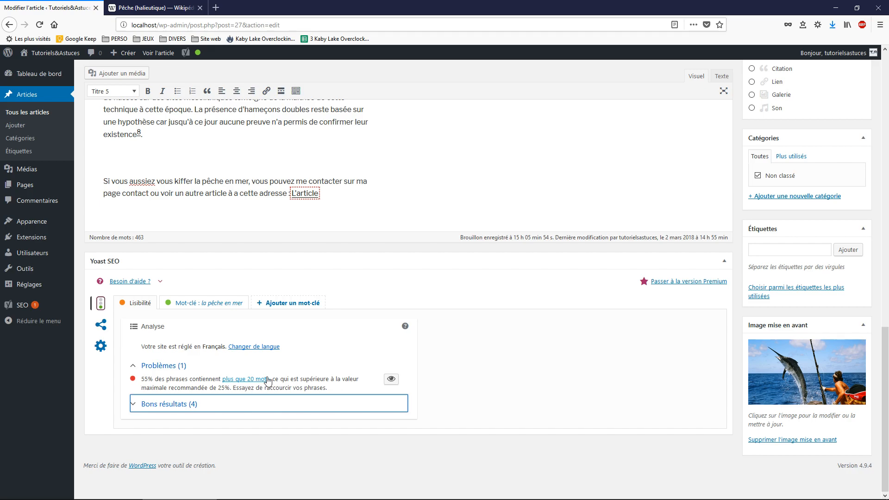
Compare the article's text with the sentence-length problem in the readability analysis and expand the good results again
scroll(249, 385, "up", 10)
scroll(311, 427, "up", 6)
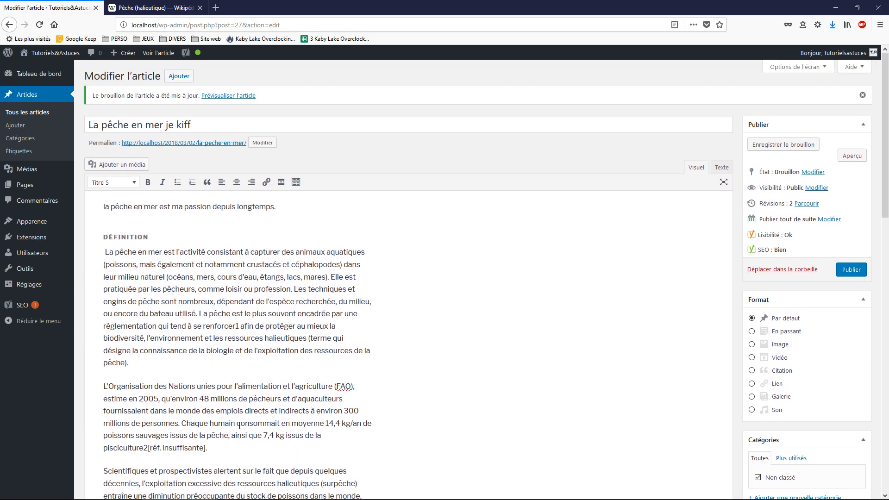
scroll(240, 429, "down", 12)
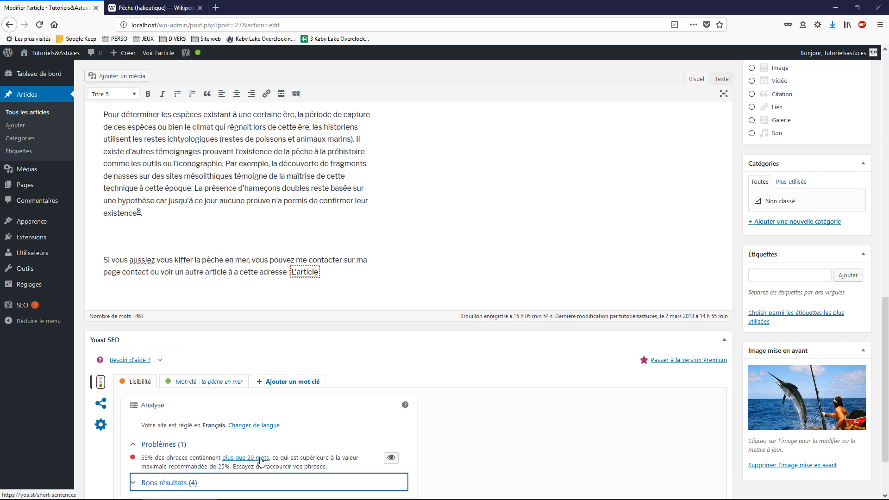
scroll(231, 484, "up", 6)
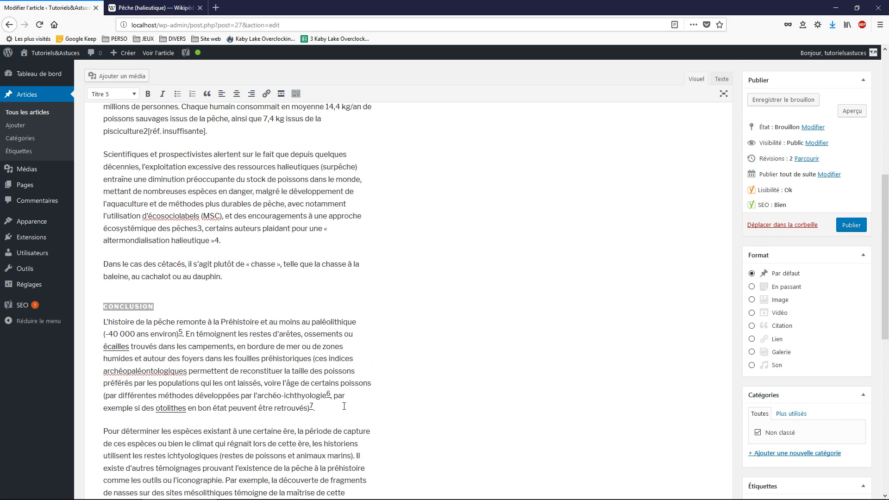
scroll(240, 418, "down", 5)
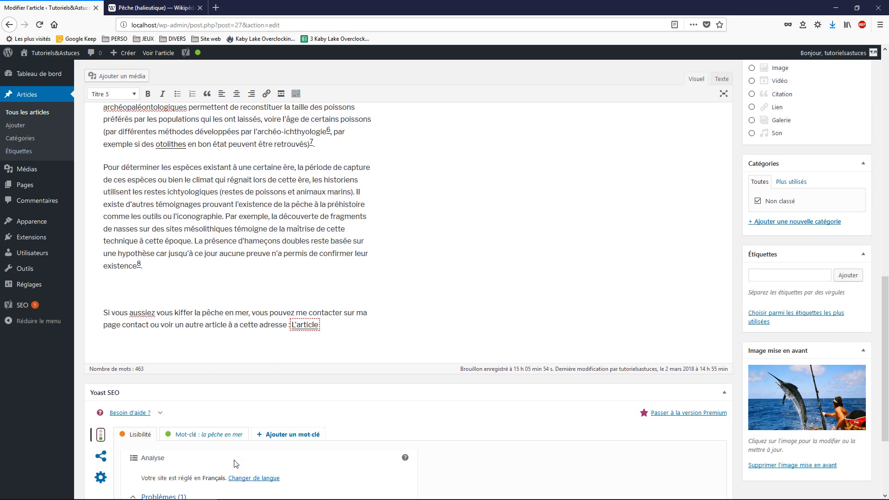
scroll(301, 462, "down", 3)
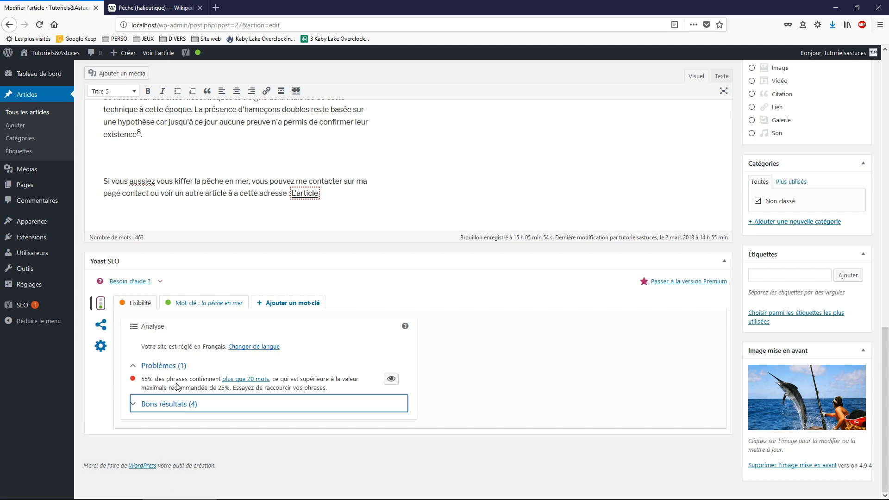
left_click_drag(150, 383, 186, 379)
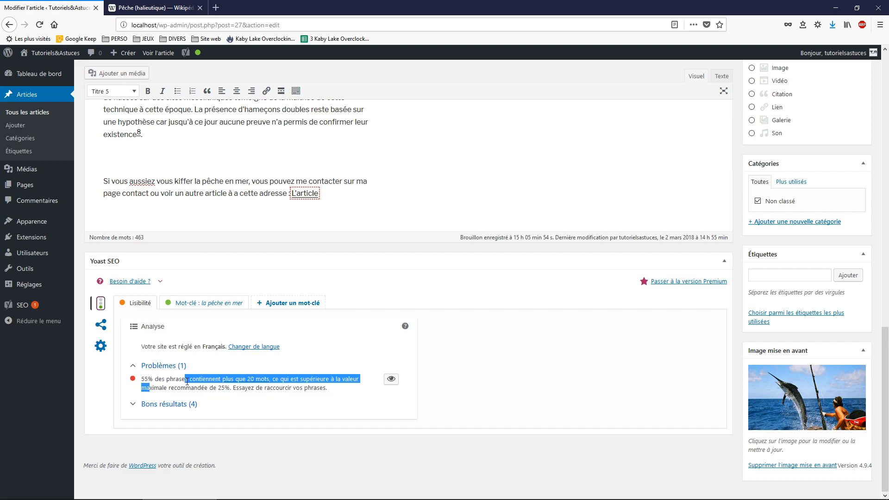
left_click(149, 406)
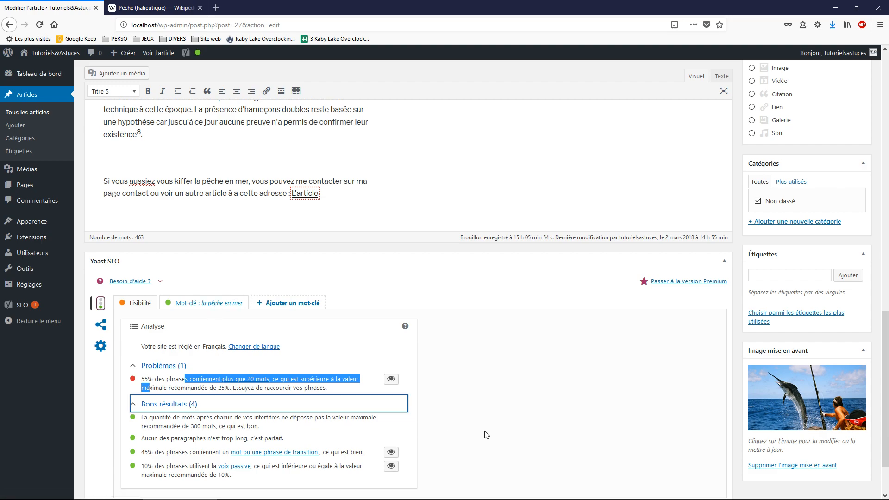
Open the analysis of the keyword "la pêche en mer" and examine its suggested improvement and good results
left_click(179, 307)
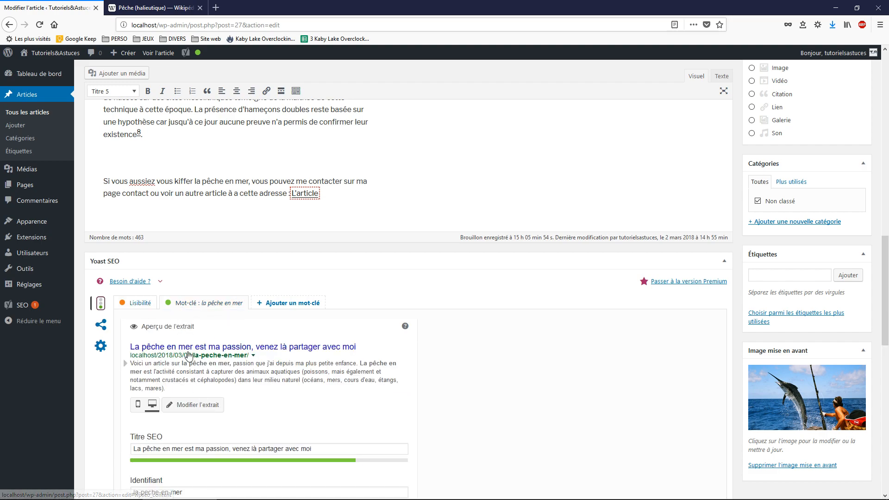
scroll(380, 327, "up", 5)
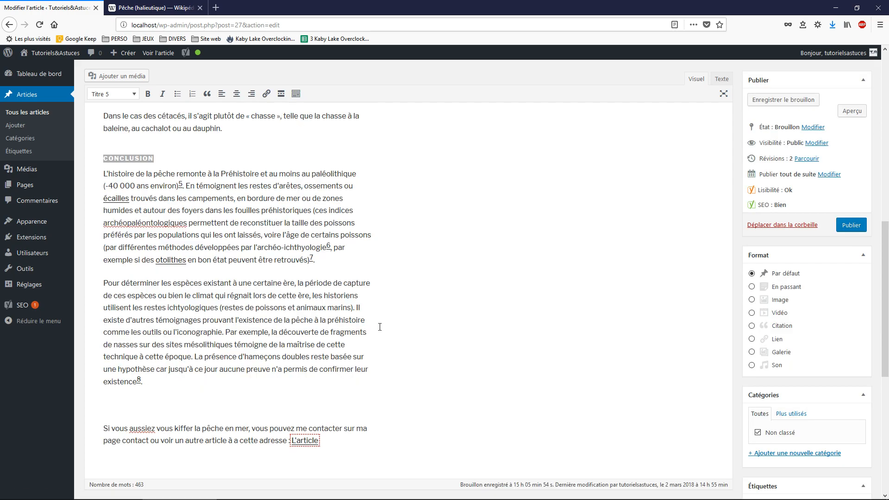
scroll(393, 324, "down", 5)
scroll(234, 352, "down", 3)
left_click(216, 235)
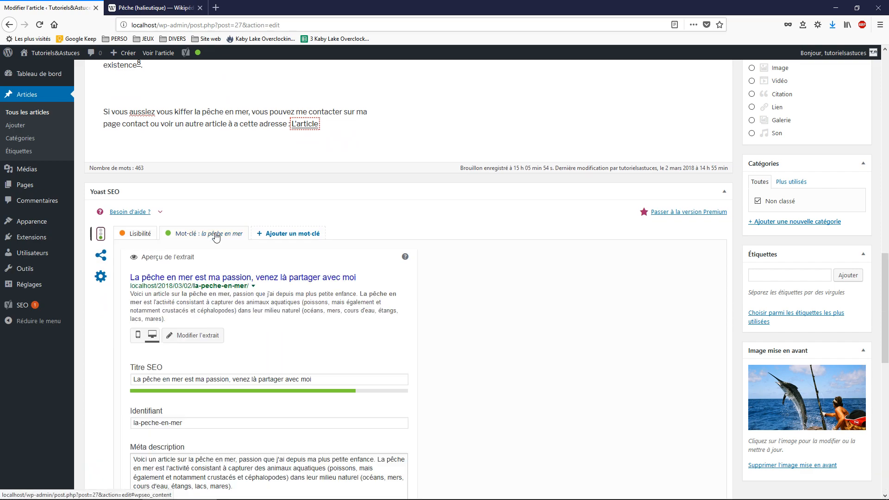
scroll(238, 255, "down", 5)
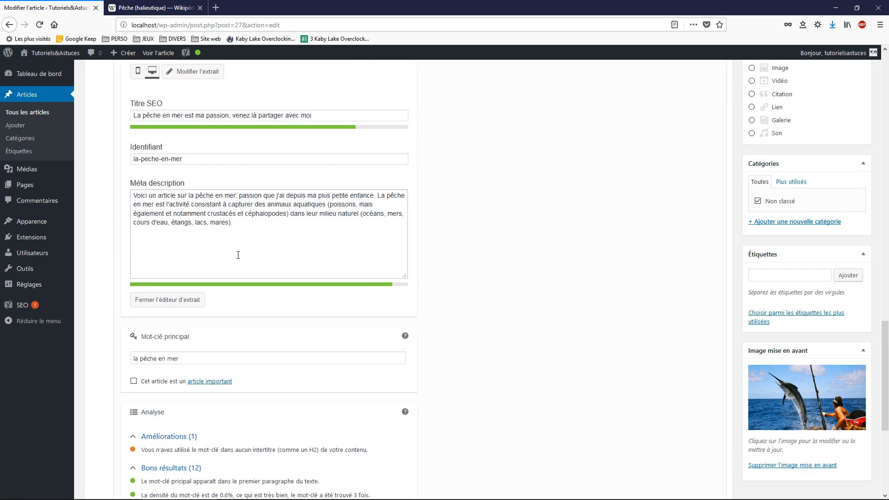
scroll(259, 333, "down", 5)
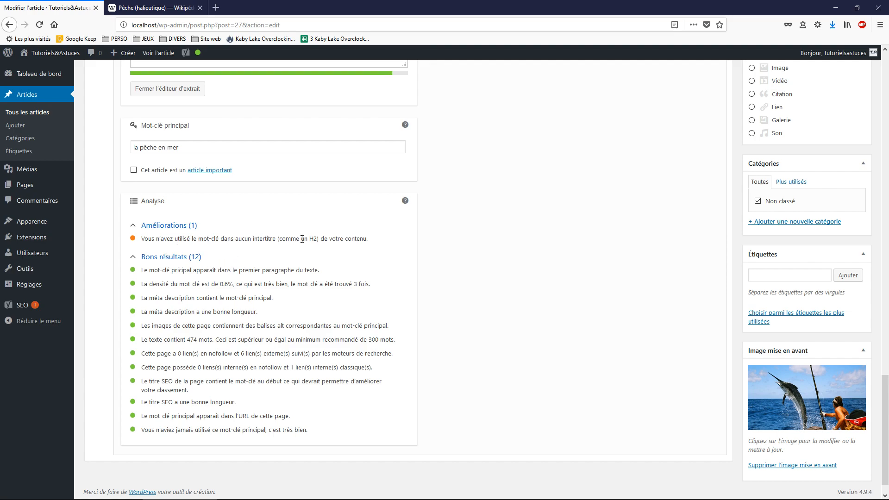
Extend the first subheading with the main keyword so that it reads "Définition de la pêche en mer"
scroll(278, 278, "up", 5)
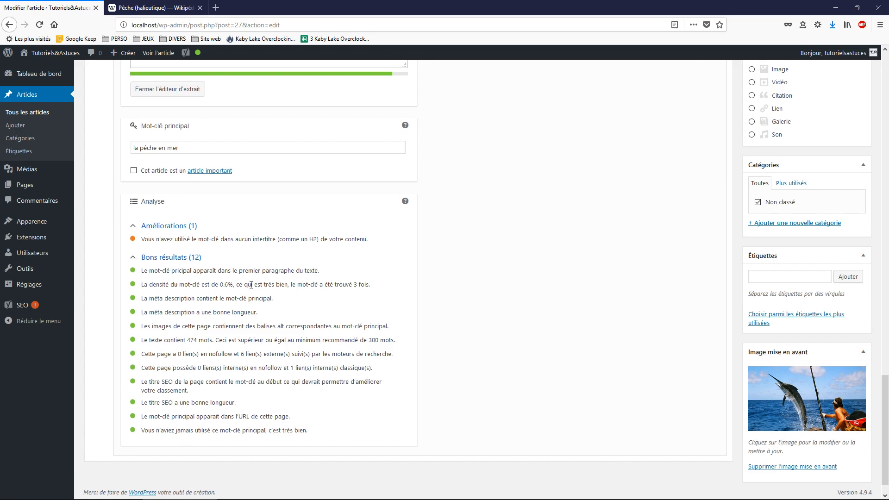
left_click_drag(179, 356, 116, 365)
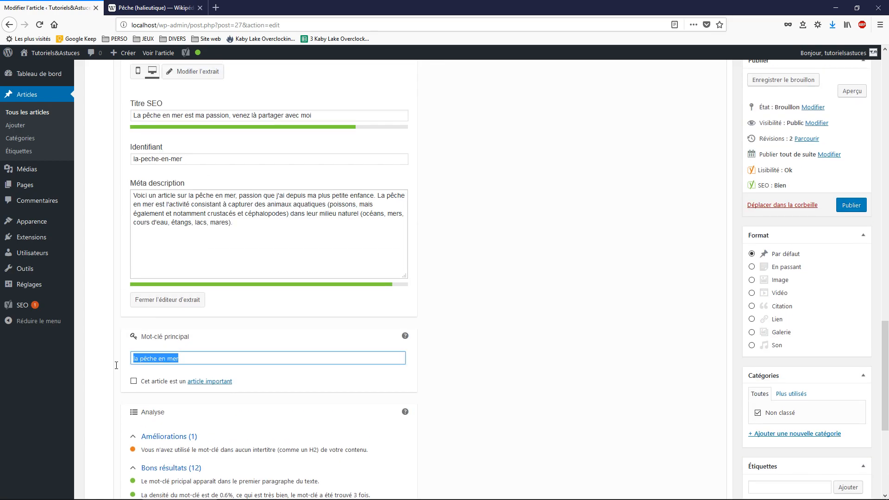
scroll(190, 335, "up", 18)
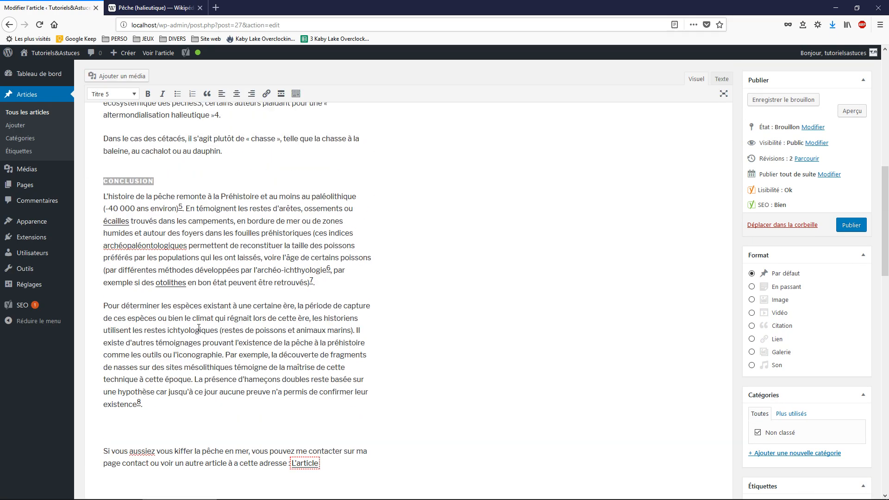
scroll(190, 334, "up", 5)
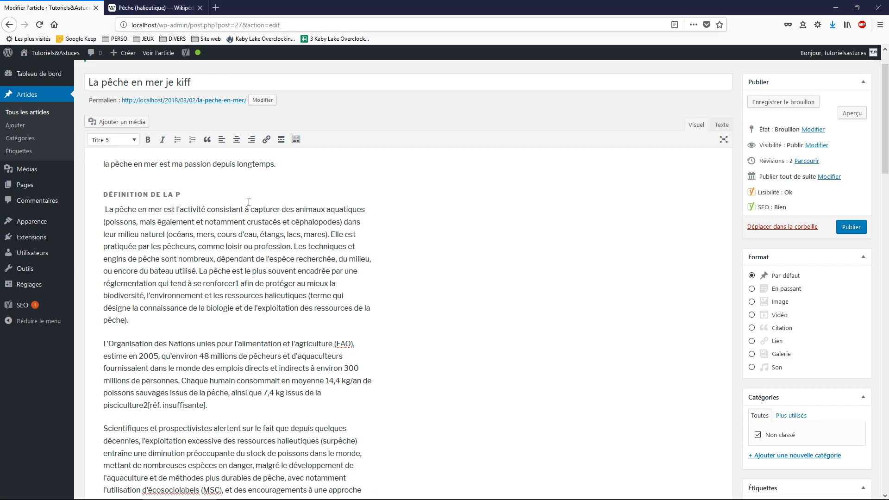
type("mer")
Review the updated keyword analysis, especially the entry on subheadings, and check the readability analysis once more
scroll(249, 202, "down", 20)
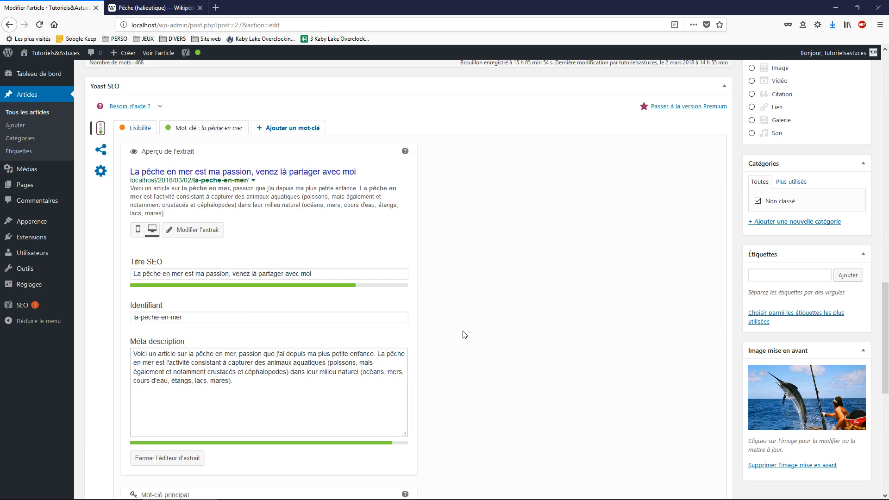
scroll(176, 337, "down", 3)
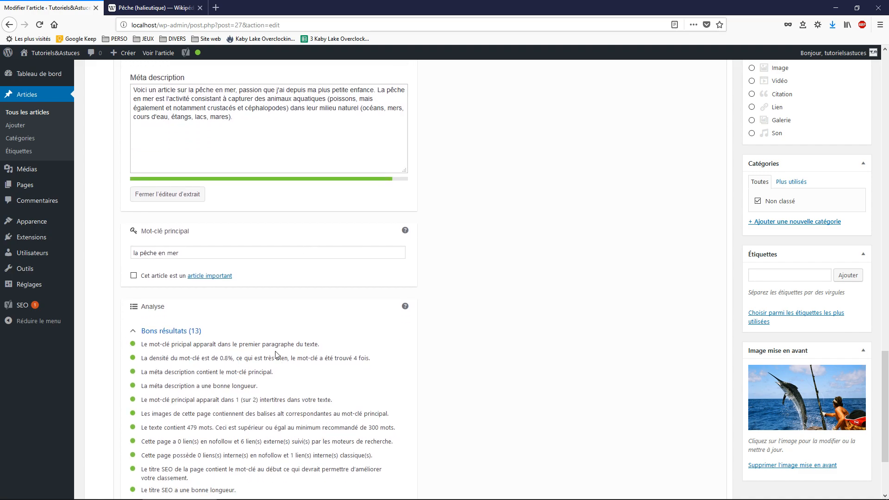
scroll(212, 412, "down", 3)
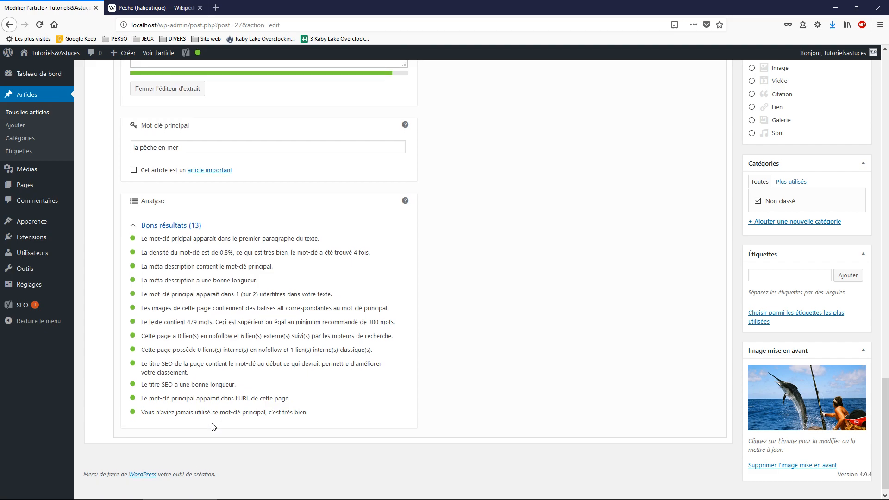
left_click_drag(342, 296, 170, 299)
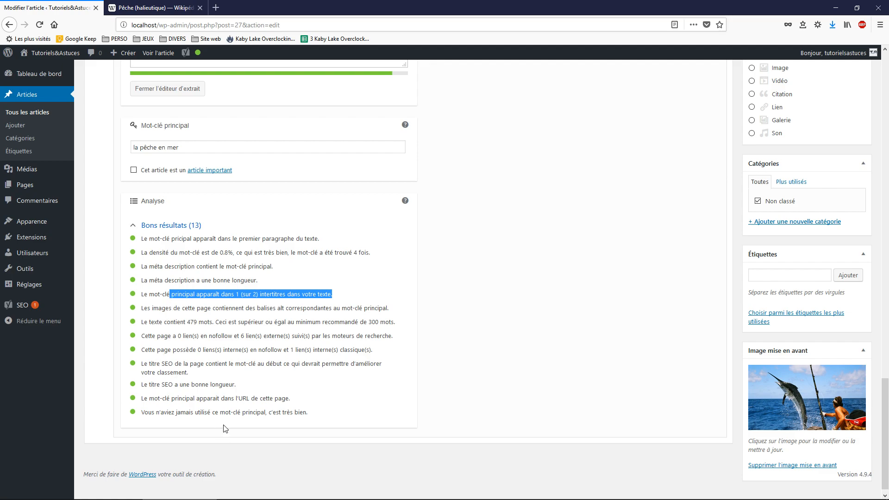
scroll(319, 375, "up", 4)
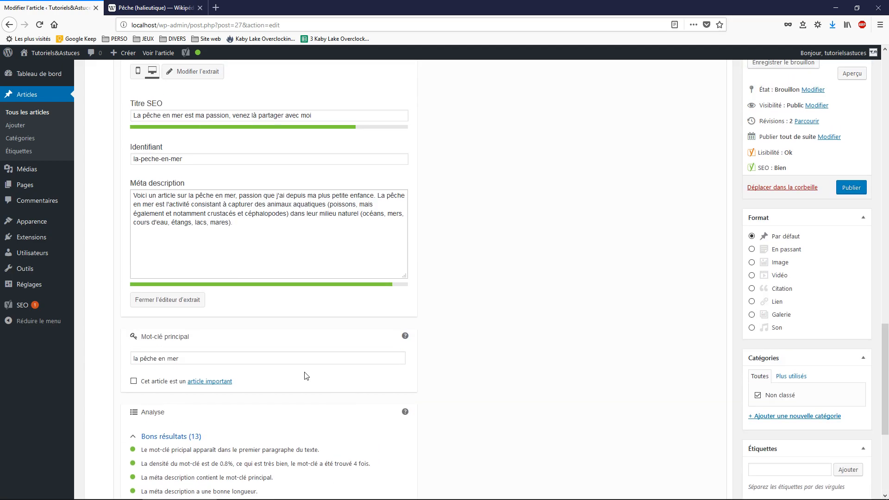
scroll(188, 365, "up", 3)
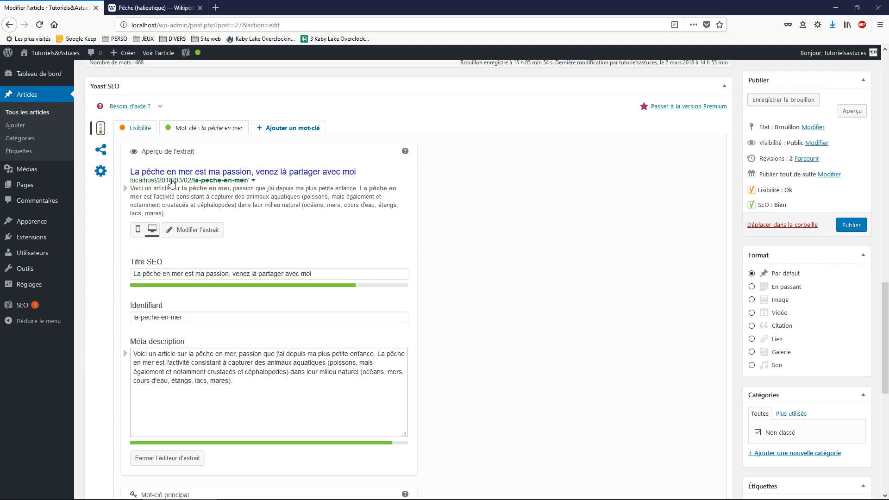
left_click(137, 130)
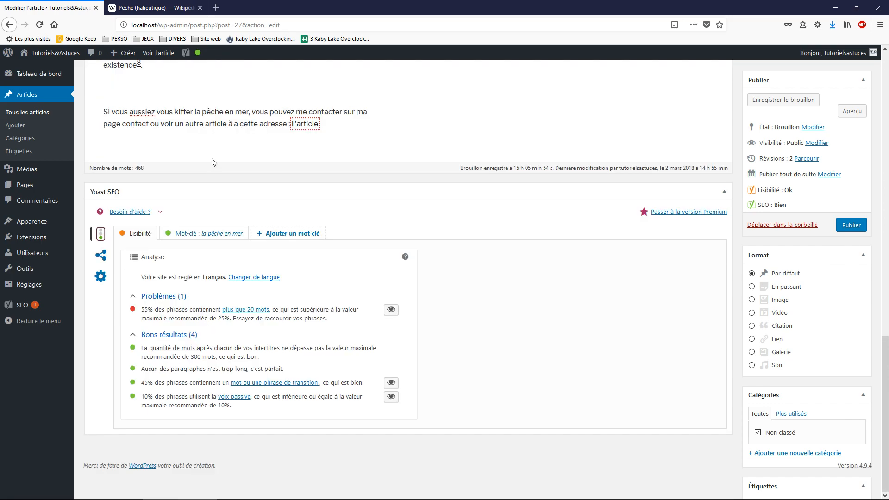
left_click(199, 233)
Save the article as a draft
scroll(524, 378, "up", 5)
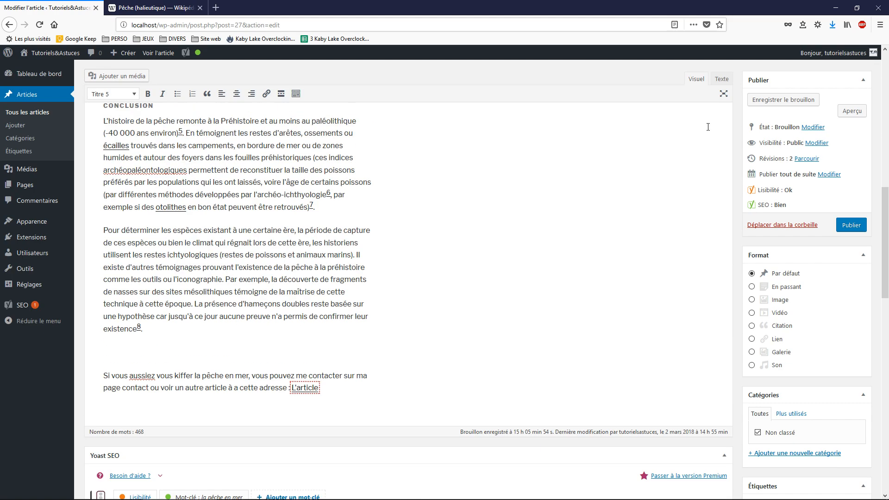
left_click(783, 99)
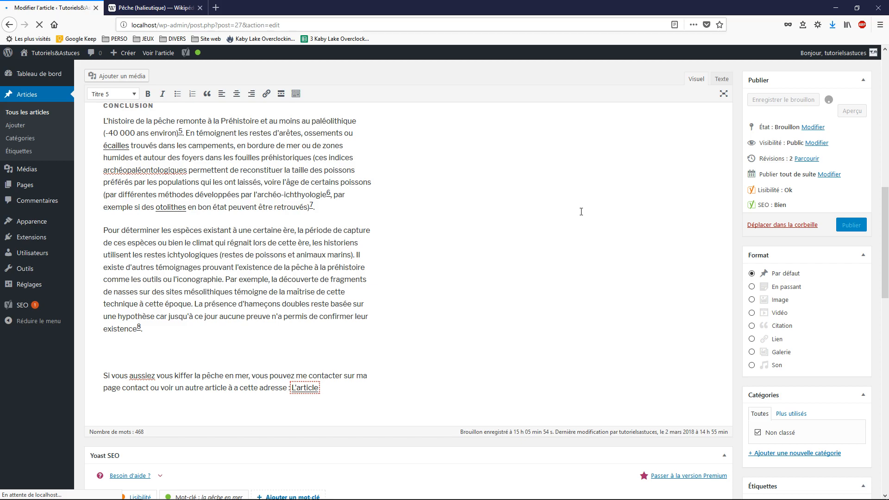
key("apostrophe")
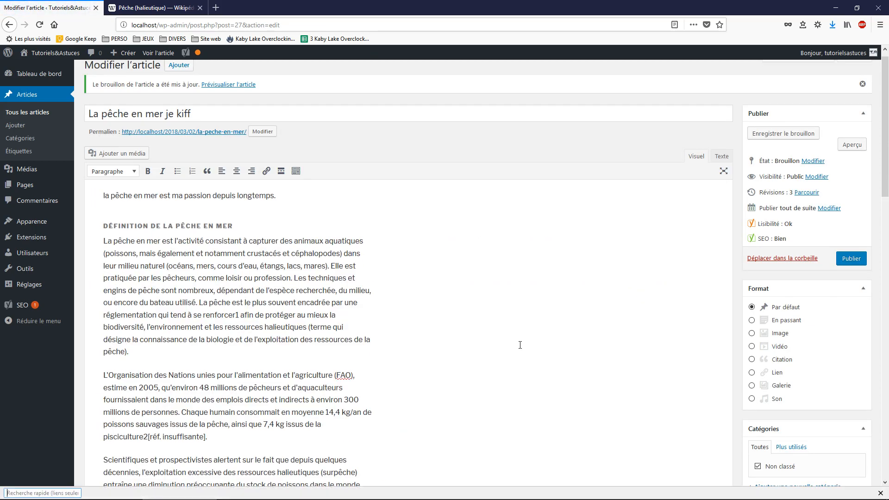
Look over the saved article's Yoast SEO section and open the list of all articles to view their SEO and readability scores
scroll(541, 307, "down", 15)
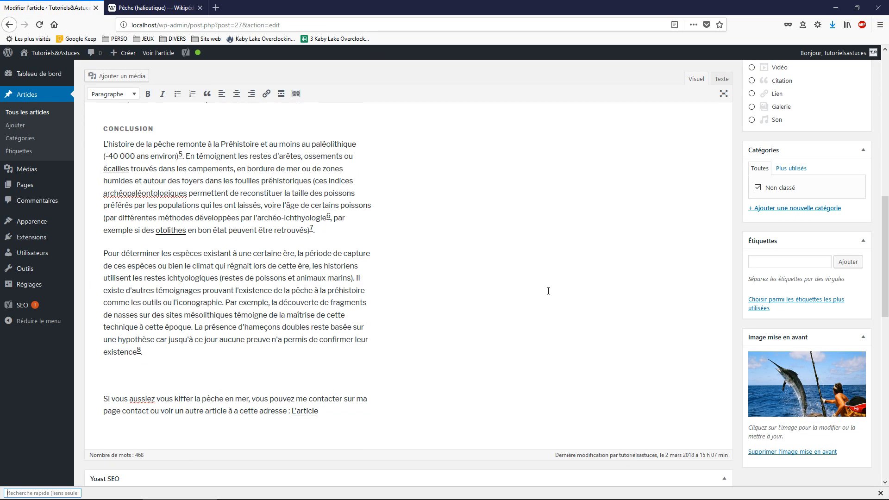
scroll(547, 301, "down", 2)
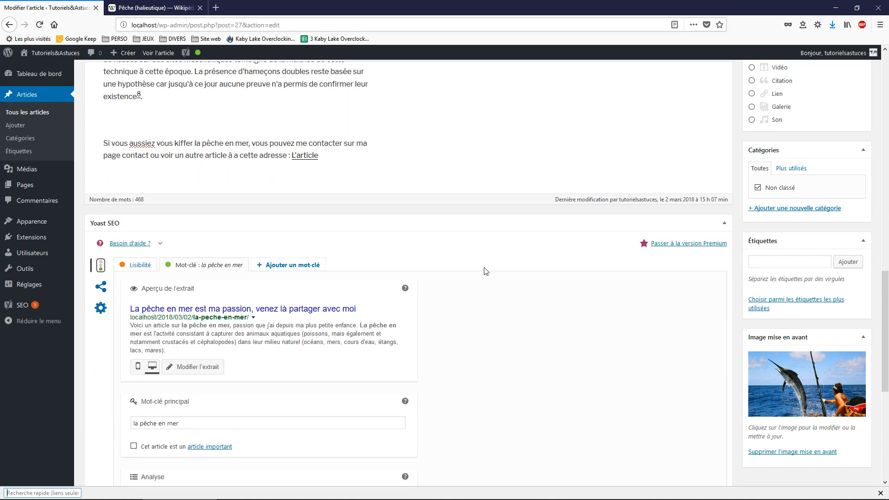
scroll(484, 271, "down", 10)
scroll(434, 276, "up", 14)
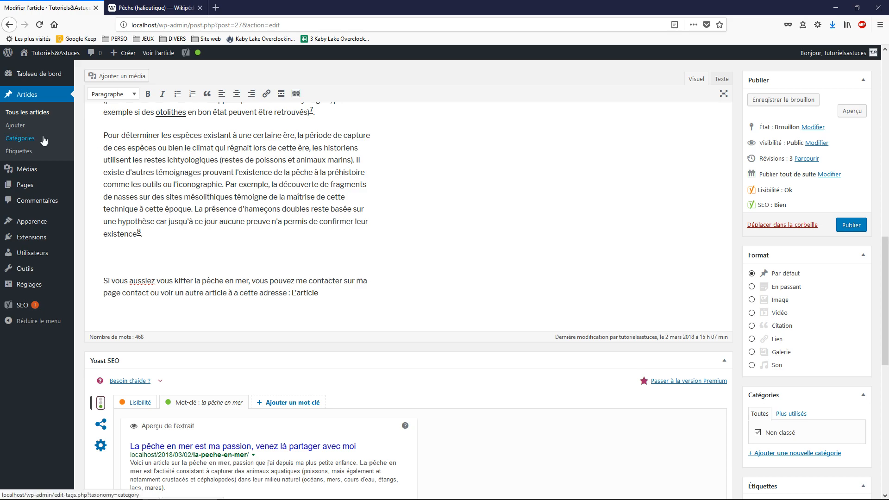
left_click(24, 118)
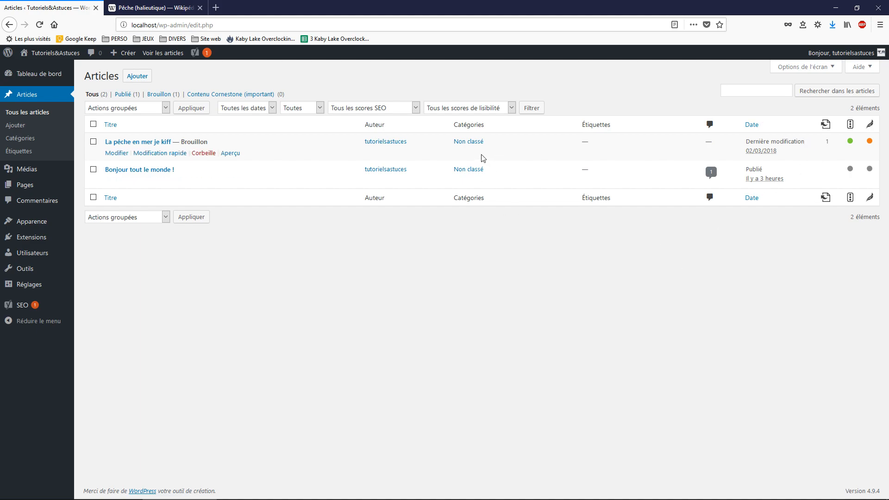
Load tutoriels-astuces.fr in the Wikipedia tab, enter its WordPress dashboard and open the list of all its articles
left_click(170, 5)
left_click(83, 9)
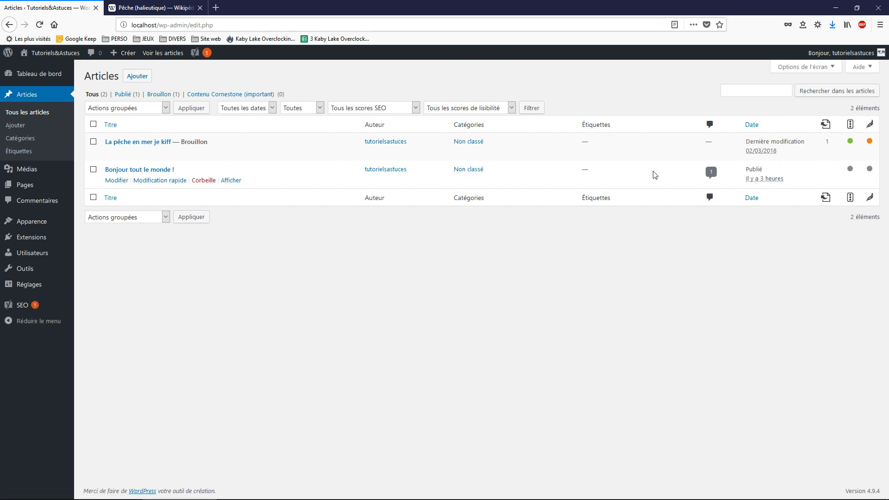
left_click(186, 8)
left_click(162, 24)
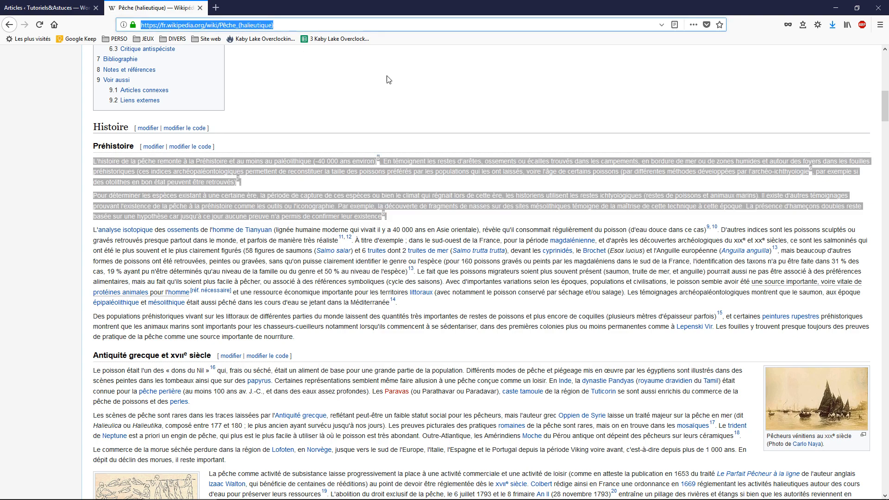
type("tutoriels-astuces.fr/")
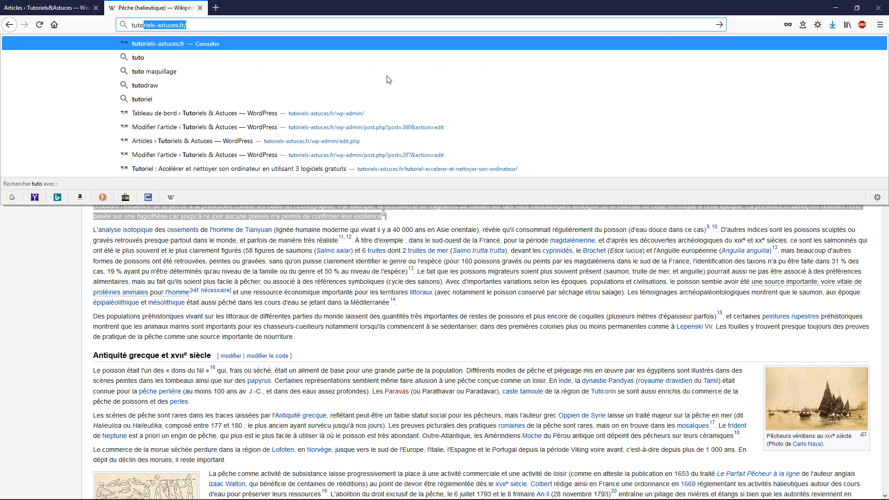
key("Return")
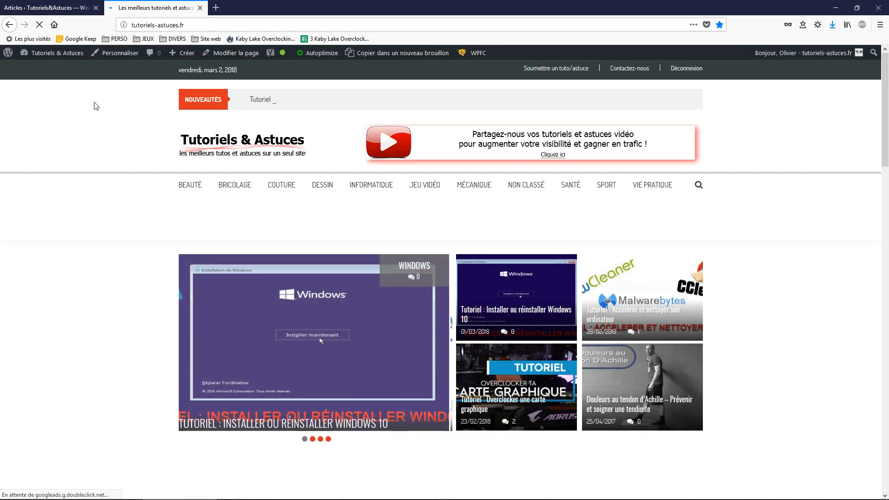
left_click(54, 63)
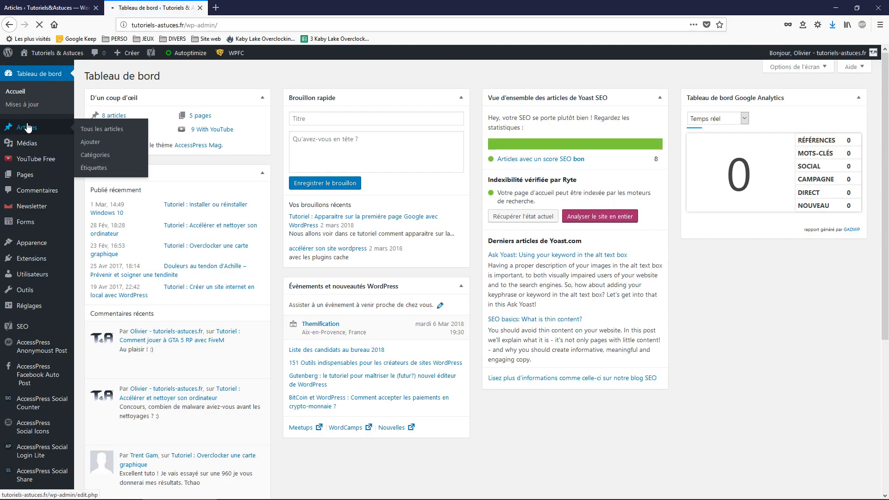
left_click(27, 128)
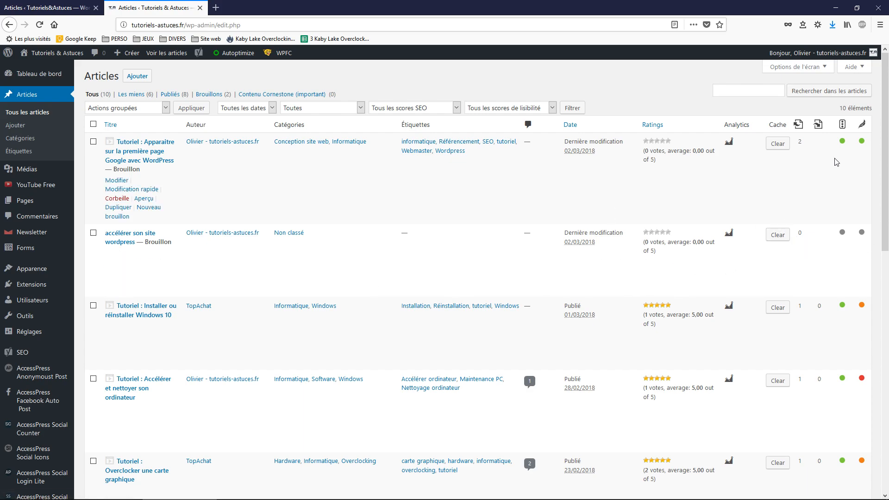
Review the articles' SEO and readability scores, and open the draft "Tutoriel : Apparaitre sur la première page Google avec Wordpress" for editing
scroll(837, 162, "down", 5)
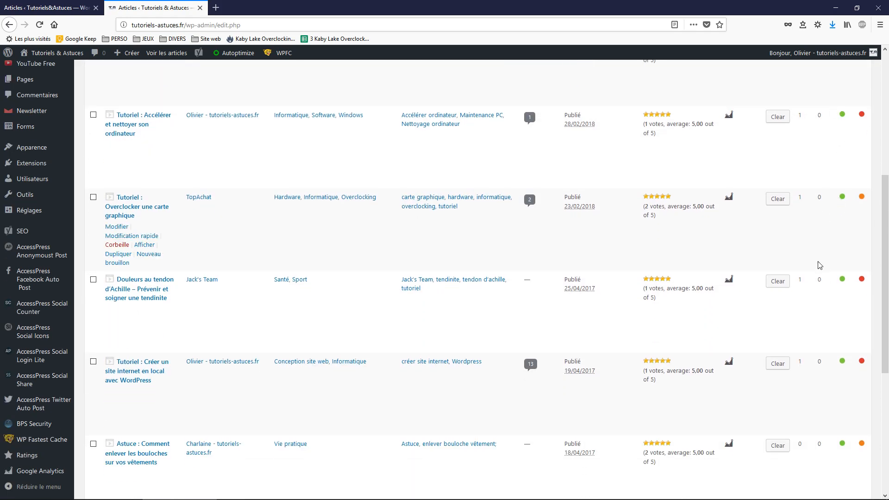
scroll(810, 271, "down", 5)
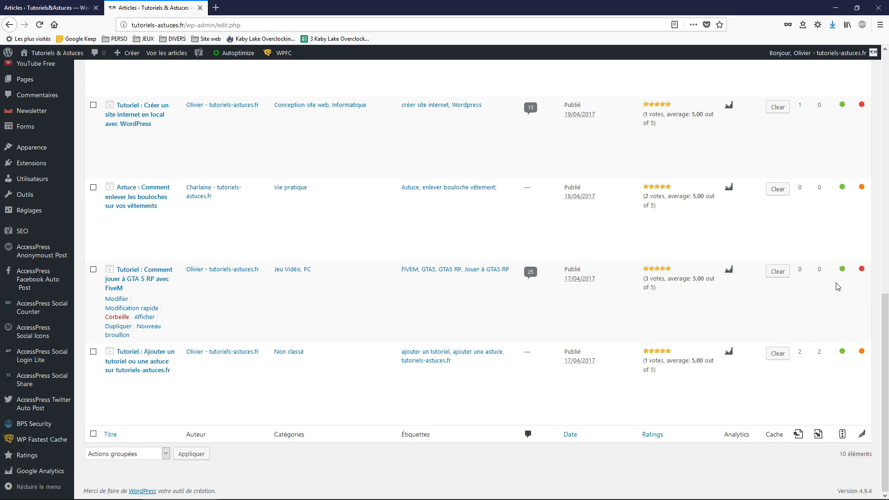
scroll(841, 285, "up", 10)
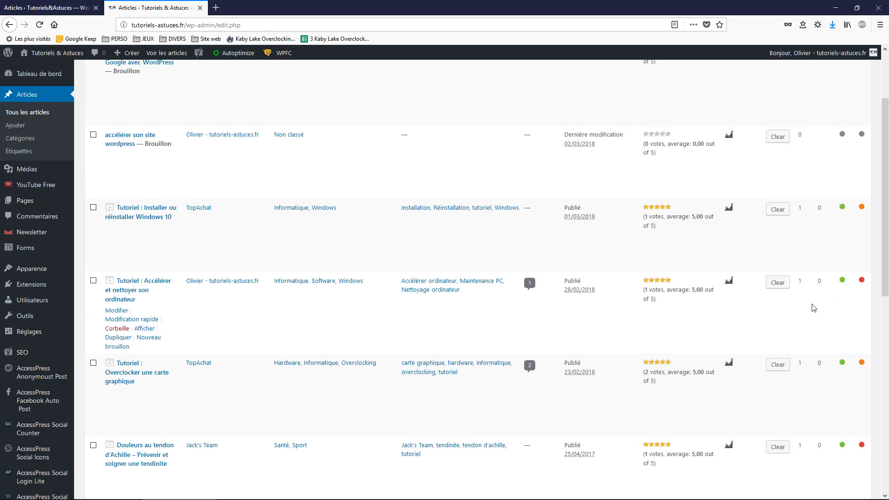
scroll(806, 311, "up", 4)
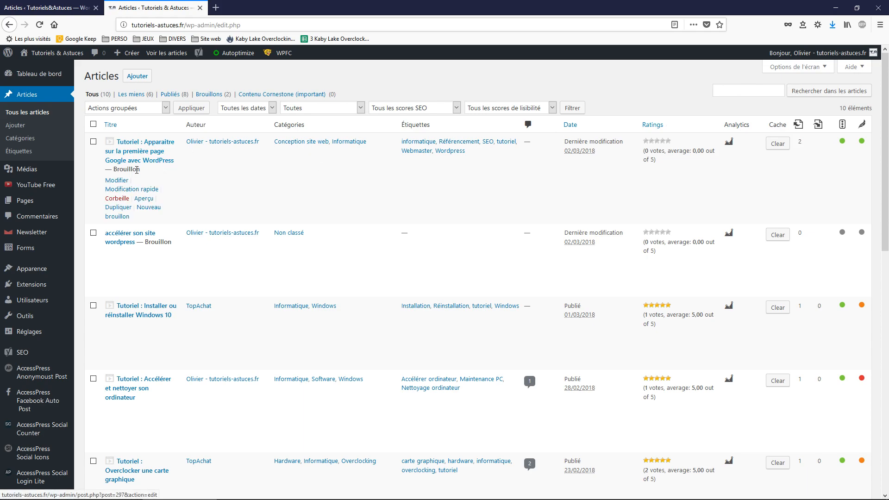
left_click(117, 184)
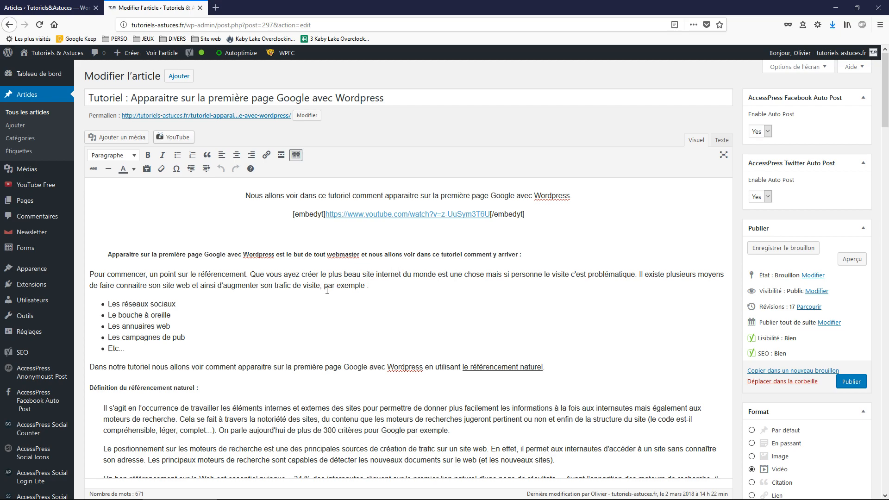
Examine the draft's text and Yoast SEO keyword section, highlighting the main keyword in the introduction and the first subheading
scroll(327, 290, "down", 3)
scroll(324, 278, "up", 3)
scroll(322, 273, "down", 3)
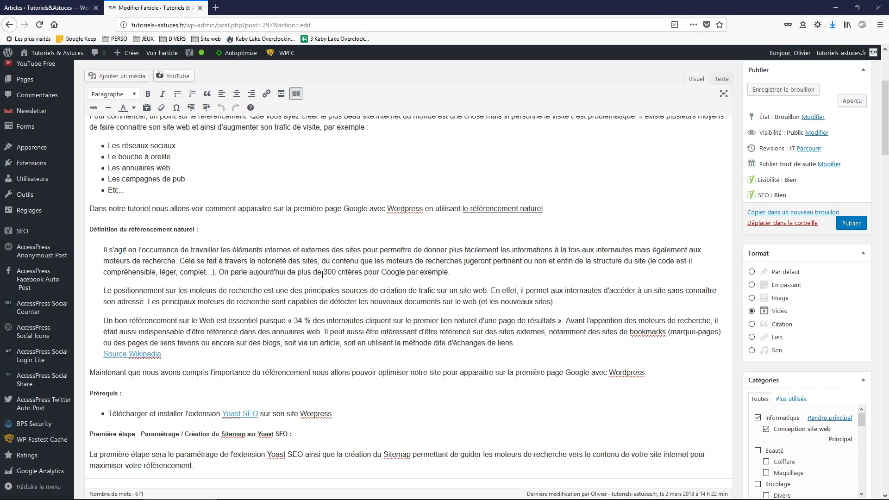
scroll(323, 273, "down", 15)
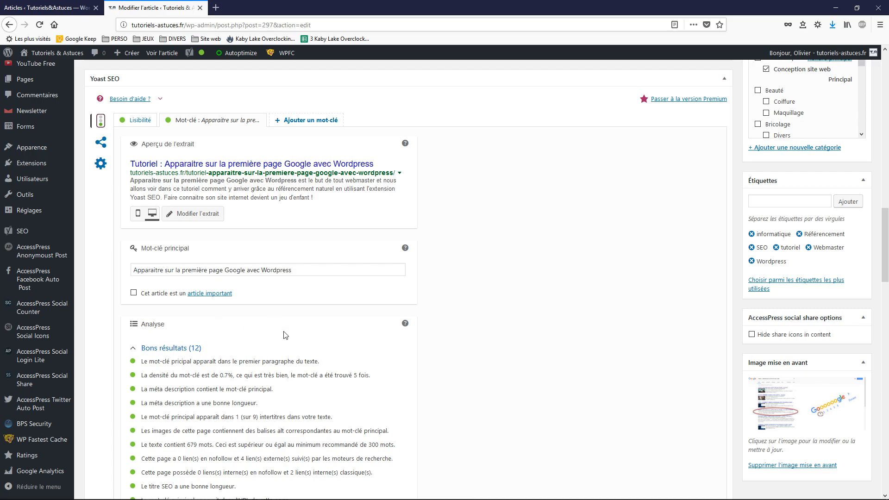
scroll(284, 337, "up", 10)
scroll(275, 354, "up", 7)
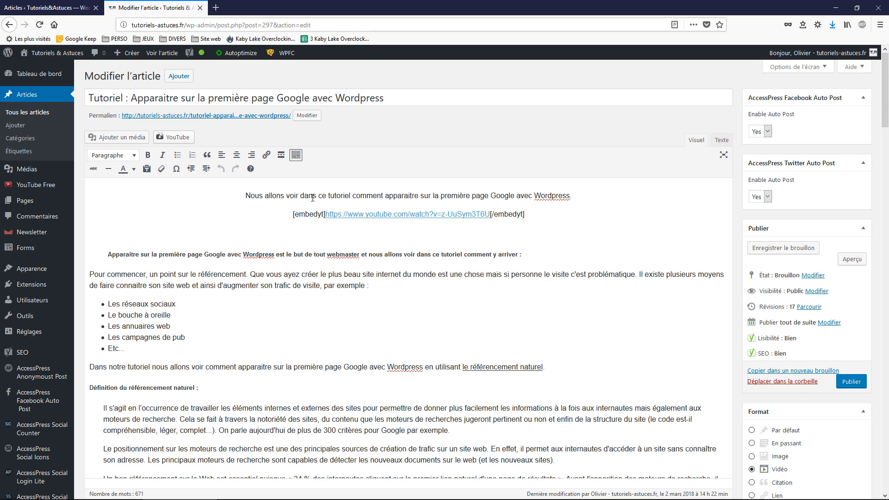
left_click_drag(393, 196, 580, 198)
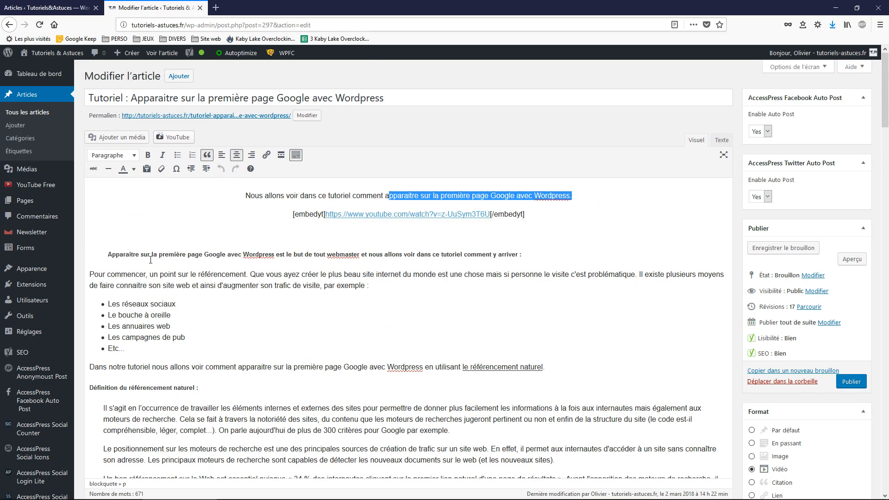
left_click_drag(104, 252, 270, 247)
scroll(225, 366, "down", 15)
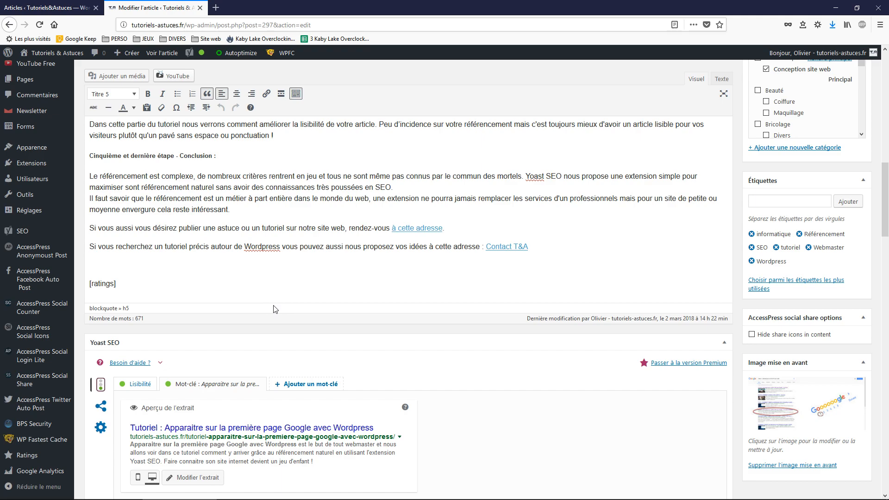
scroll(276, 309, "down", 3)
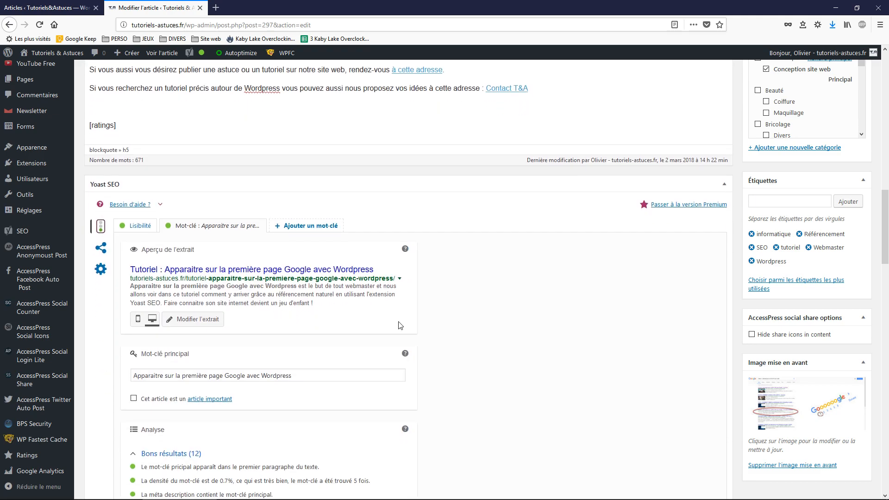
Check the draft's featured image and readability analysis, and open the list of all pages to view their scores
left_click(794, 420)
left_click_drag(790, 294, 871, 294)
left_click(864, 72)
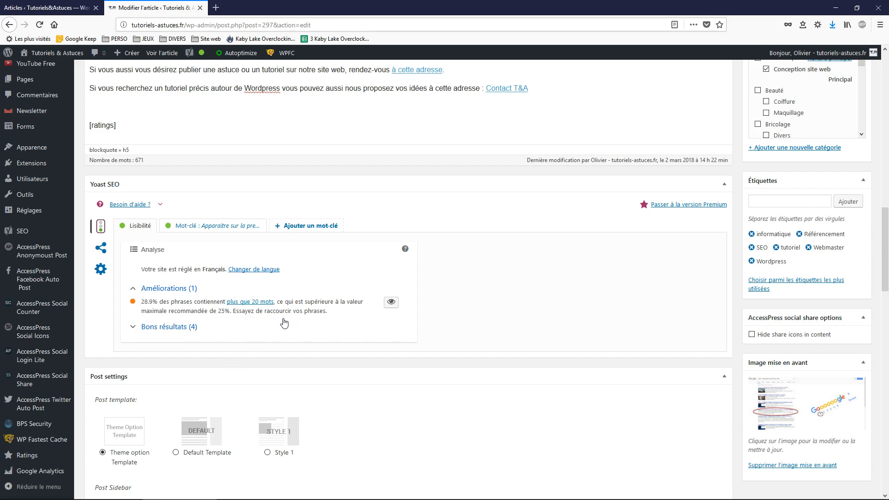
scroll(294, 383, "up", 7)
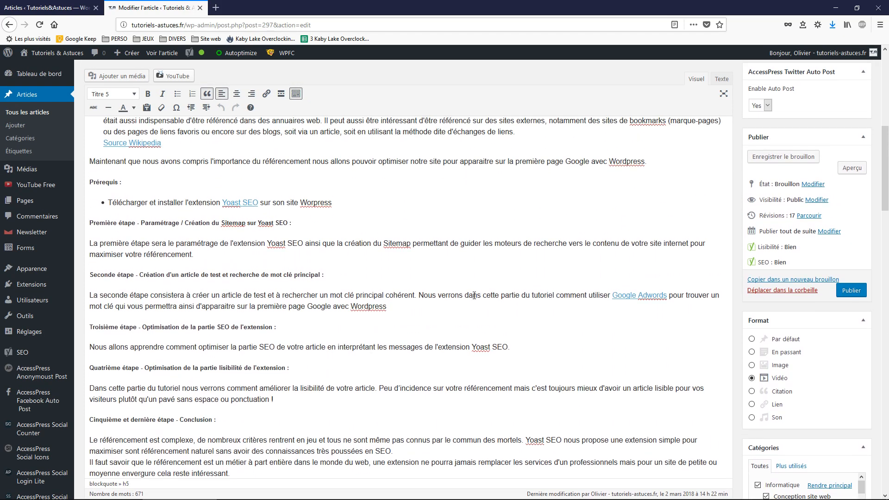
scroll(473, 296, "up", 6)
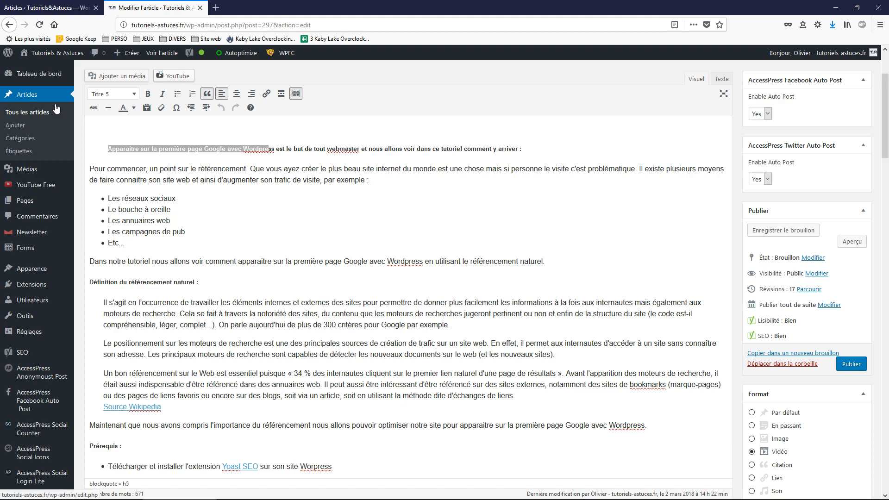
mouse_move(29, 203)
left_click(102, 204)
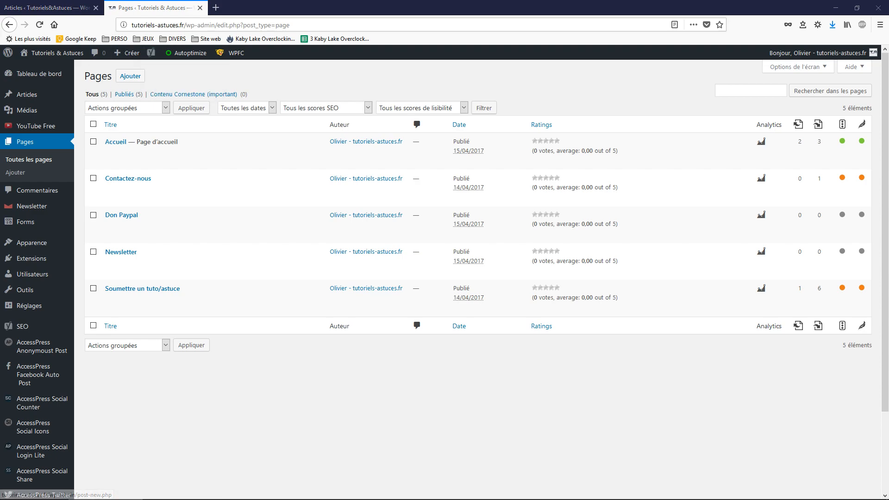
Switch to the browser window with Google AdWords, maximise it and look through the Google results for "acheter materielle de peche"
left_click_drag(0, 37, 414, 48)
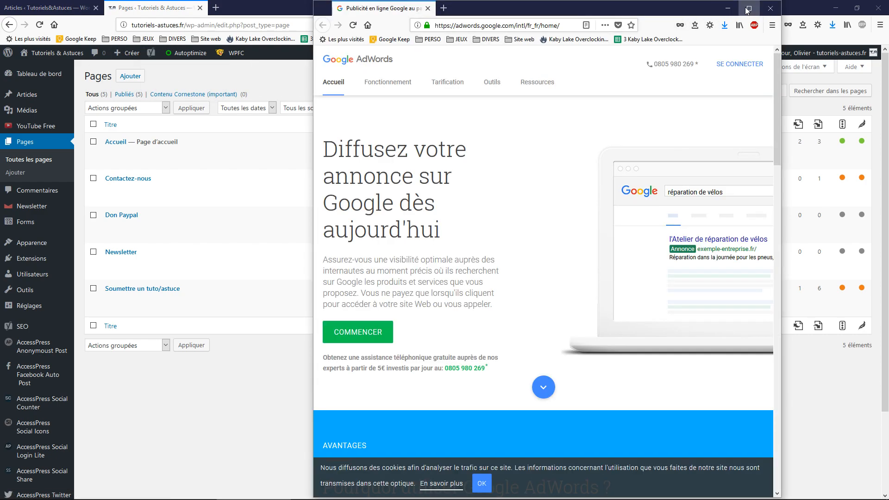
left_click(748, 9)
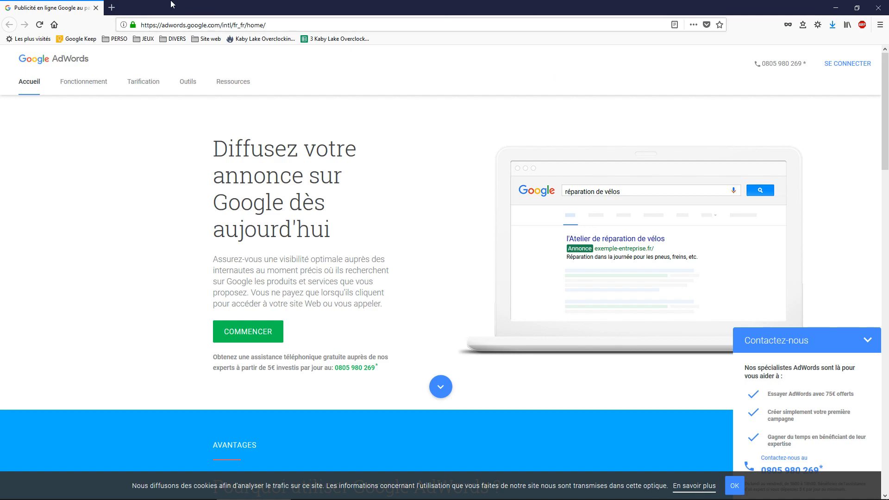
scroll(395, 231, "down", 2)
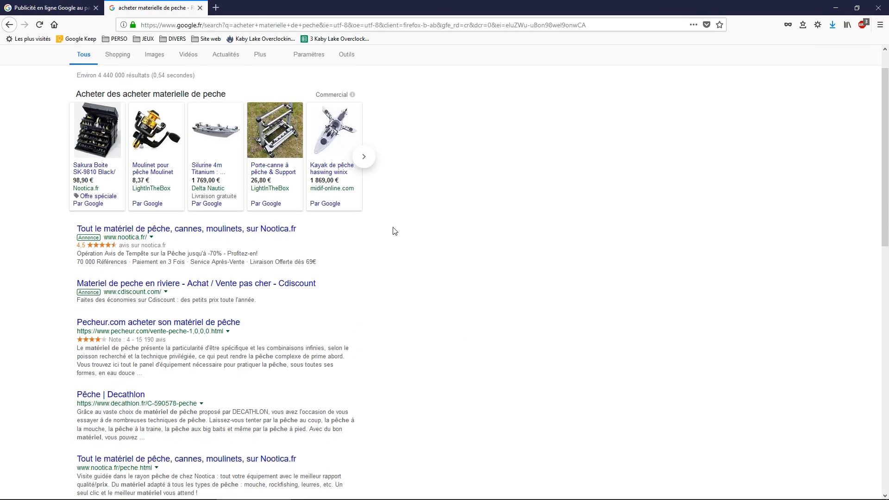
scroll(395, 231, "down", 4)
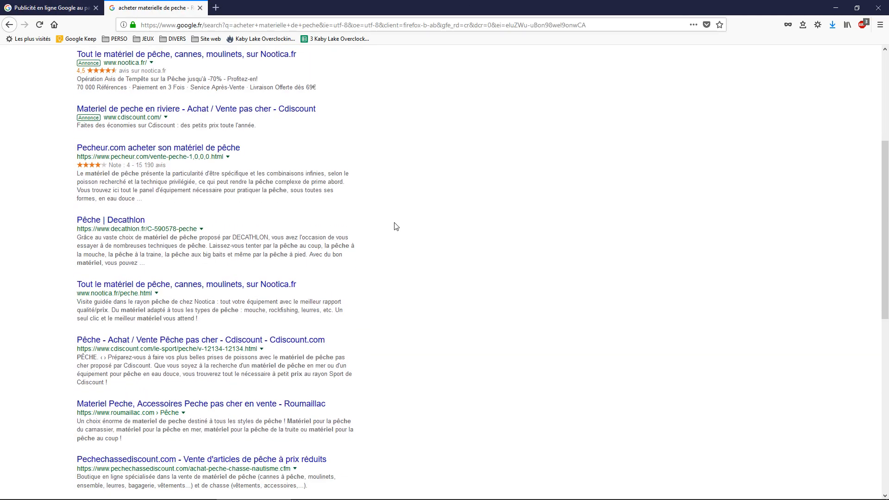
scroll(396, 226, "up", 3)
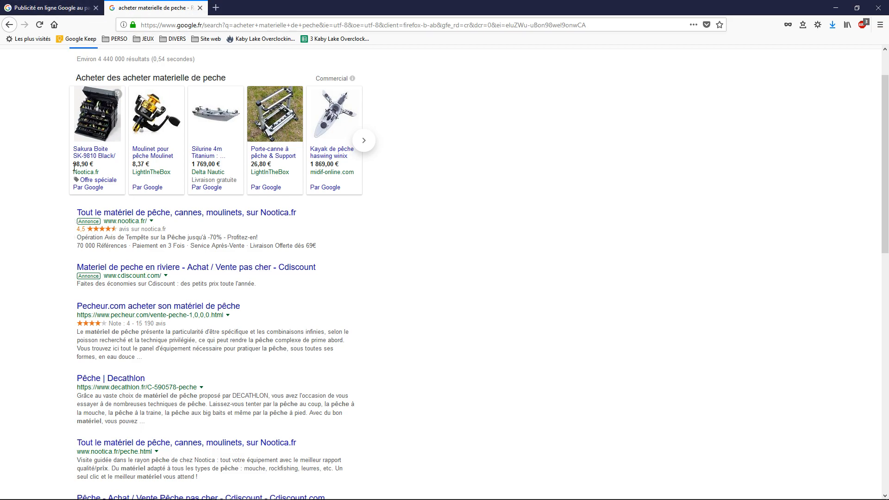
Return to the Google AdWords home page and sign in to open the first campaign's setup
left_click(58, 6)
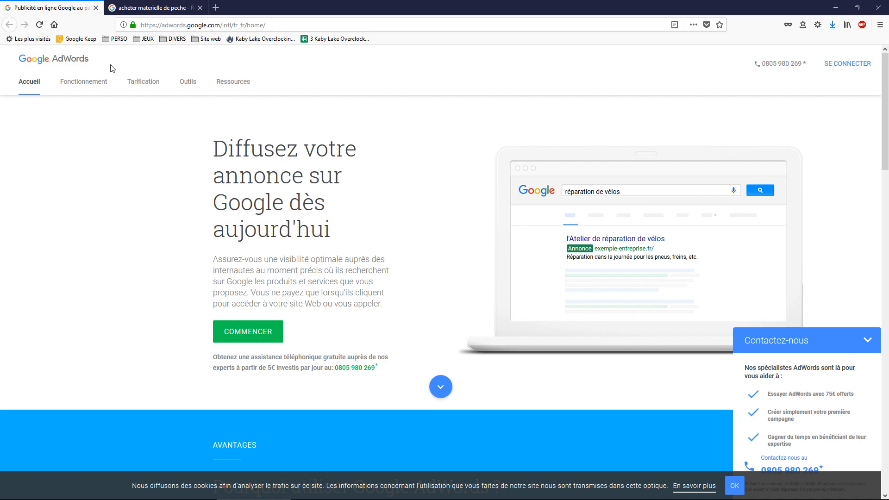
left_click_drag(103, 61, 10, 57)
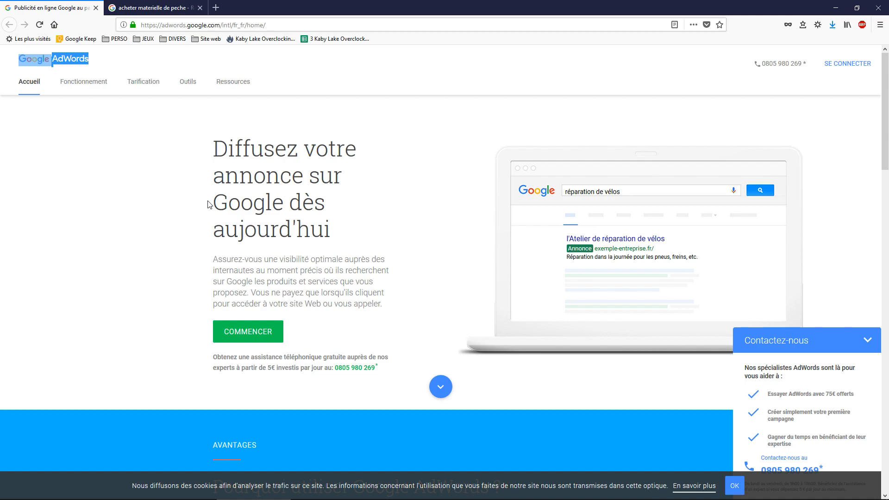
left_click(853, 68)
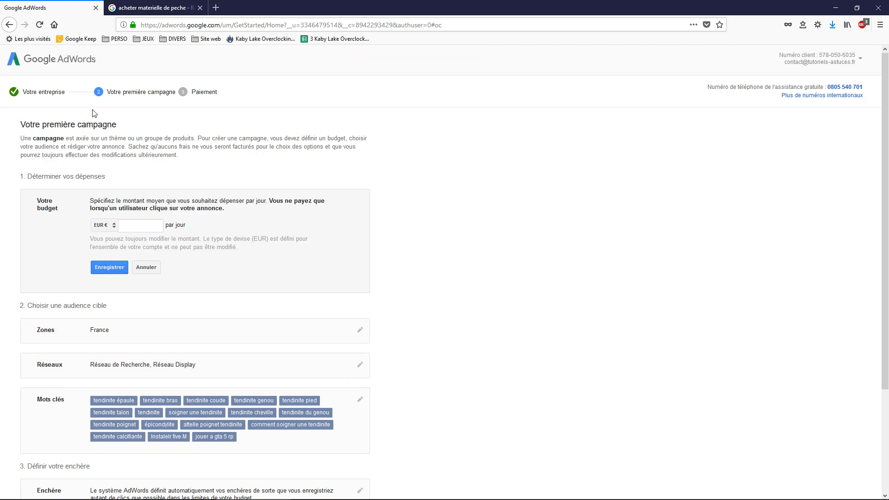
Open the campaign's keywords for editing and remove all the existing keywords from the list
scroll(244, 376, "down", 1)
scroll(243, 376, "down", 2)
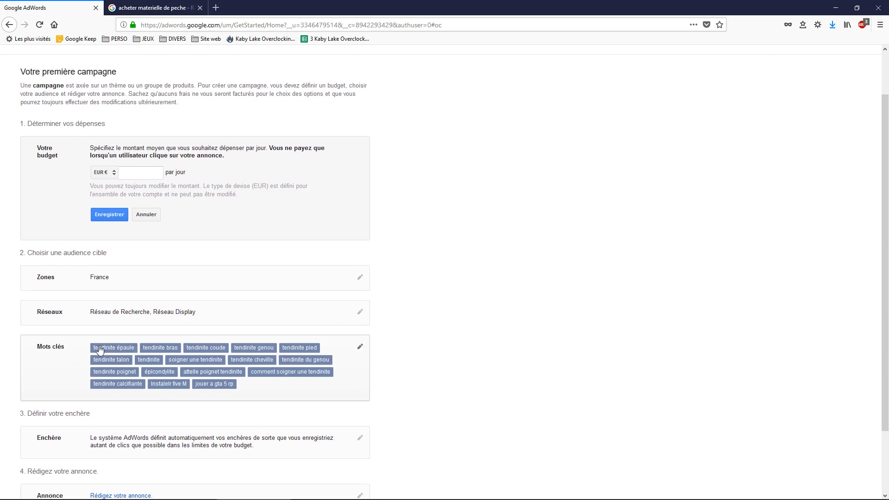
left_click(358, 350)
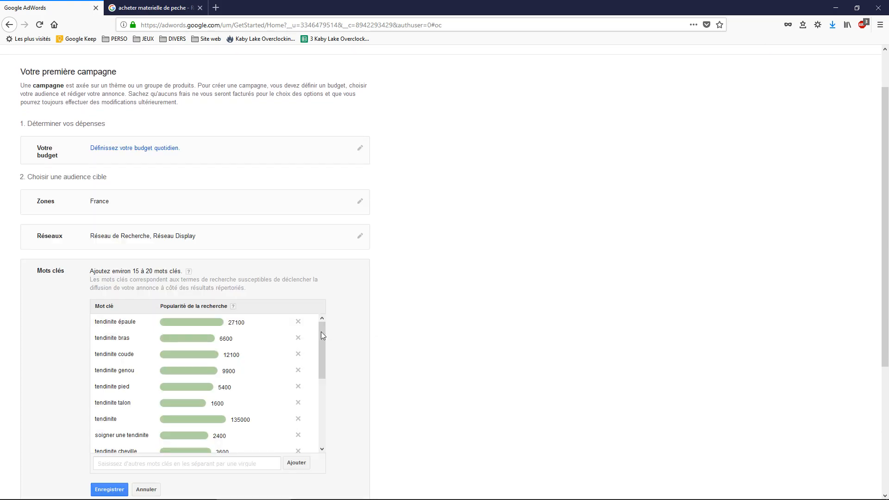
left_click(298, 322)
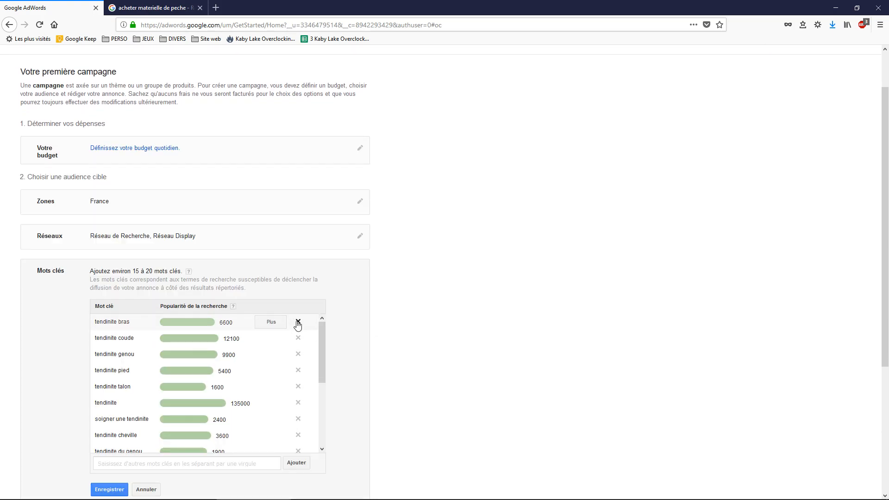
left_click(298, 322)
left_click(298, 322)
left_click(298, 322)
left_click(297, 322)
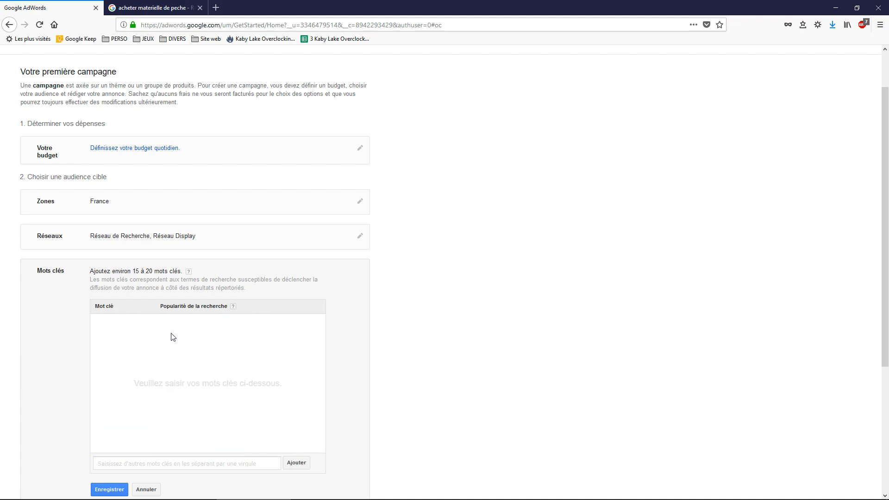
Add the keywords "la pêche en mer" and "la pêche" to the campaign's list and compare their search popularity
left_click(160, 464)
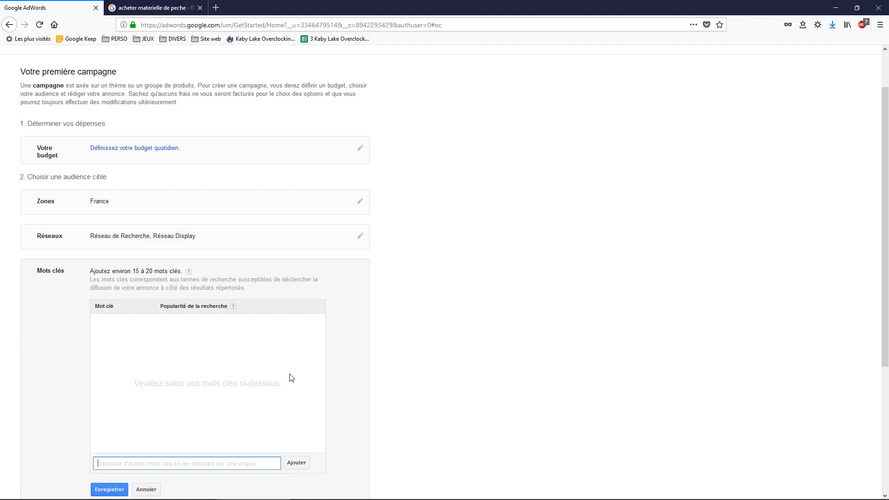
type("la")
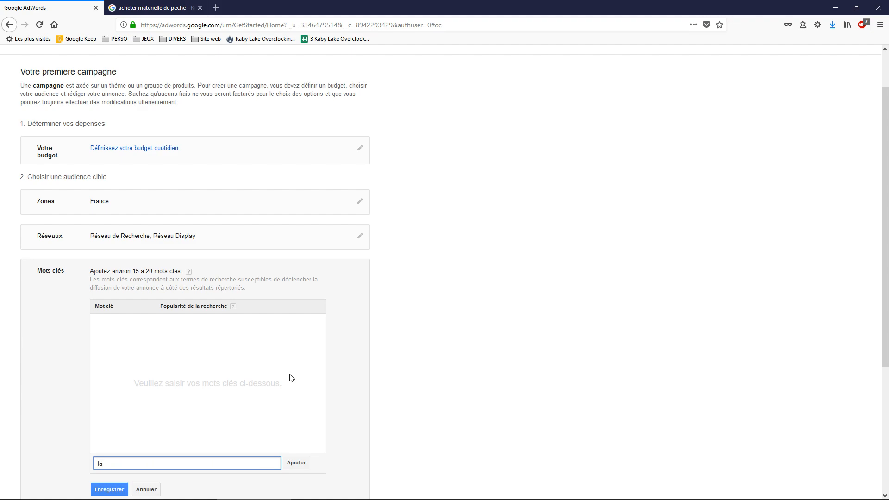
type(" pêche en mer")
left_click(308, 464)
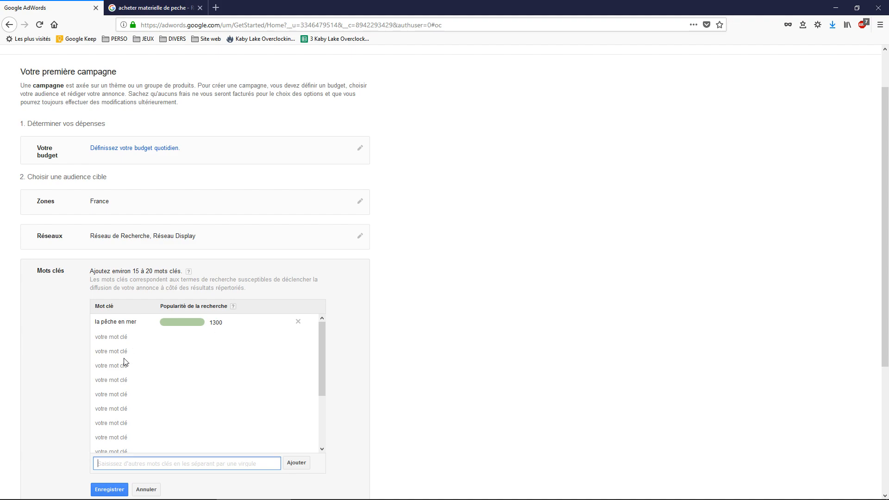
type("la pêche")
key("Return")
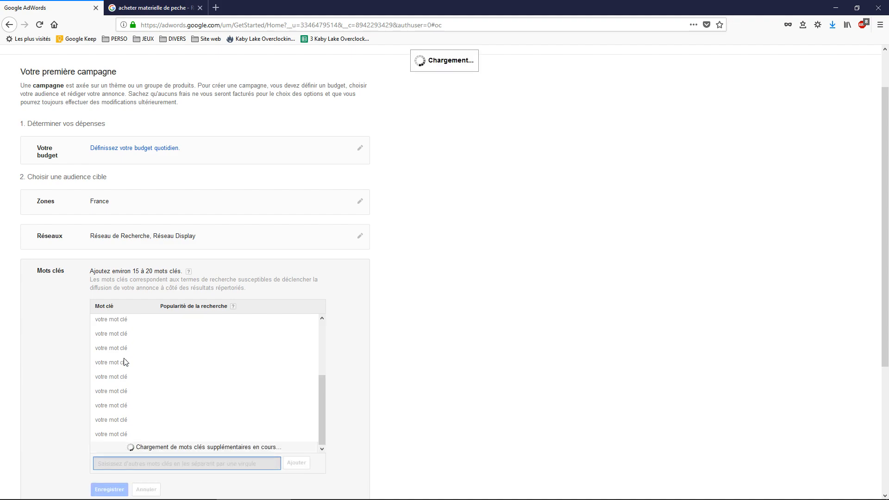
mouse_move(214, 343)
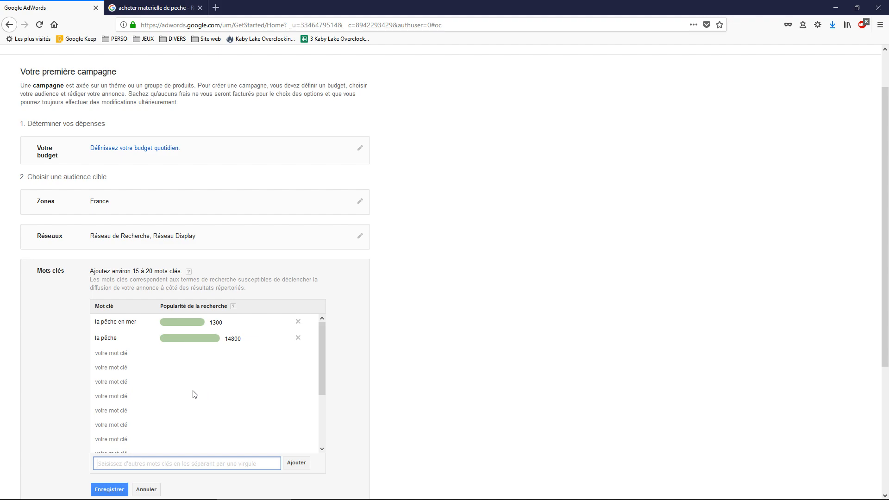
mouse_move(247, 342)
Add the keywords "gta5 rp" and "installer gta5 rp avec Five M" to the campaign's keyword list
type("qta")
type("5 rp")
key("Return")
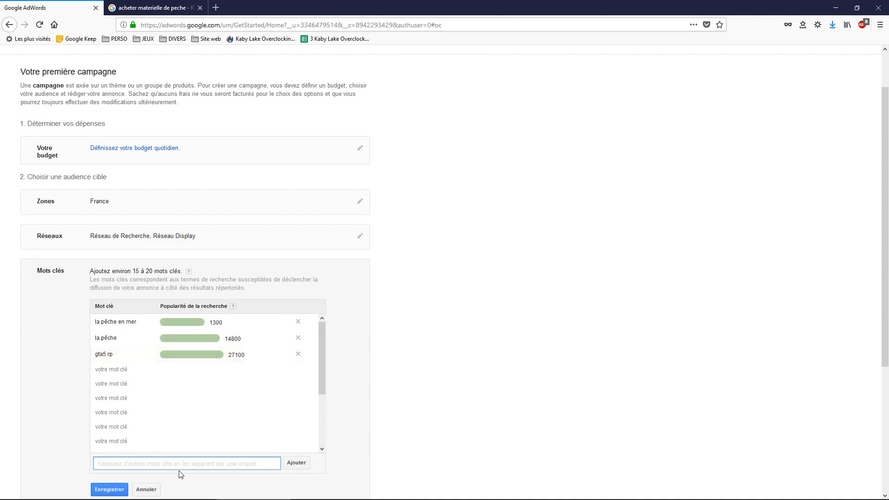
type("installer gta")
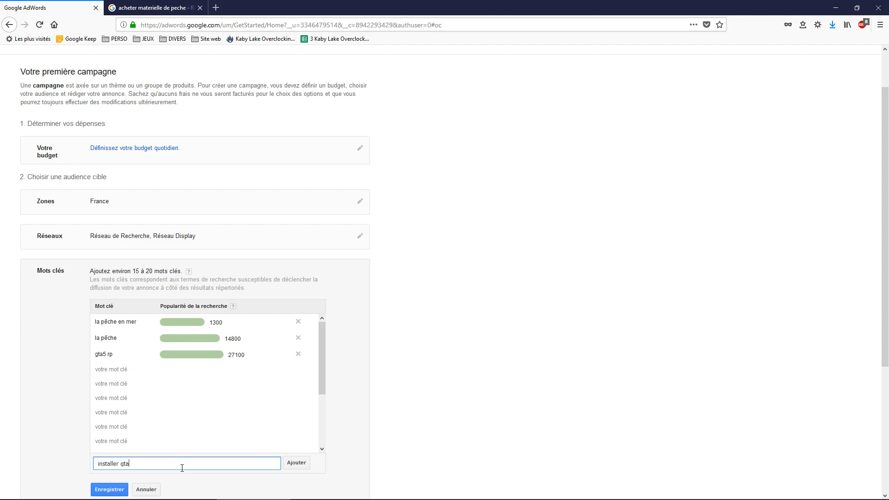
type("5 rp avec Five M")
left_click(295, 465)
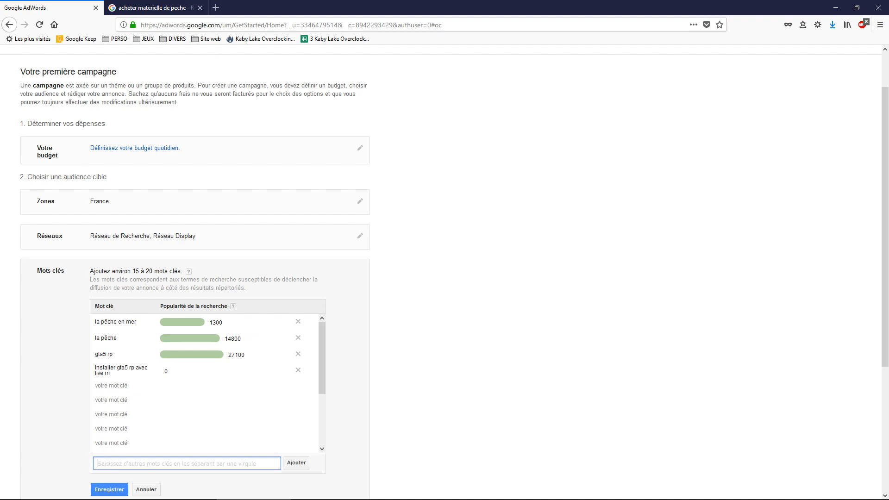
Open the GTA 5 RP article for editing on tutoriels-astuces.fr in the other browser tab and copy its Yoast SEO main keyword
left_click(189, 10)
left_click(187, 23)
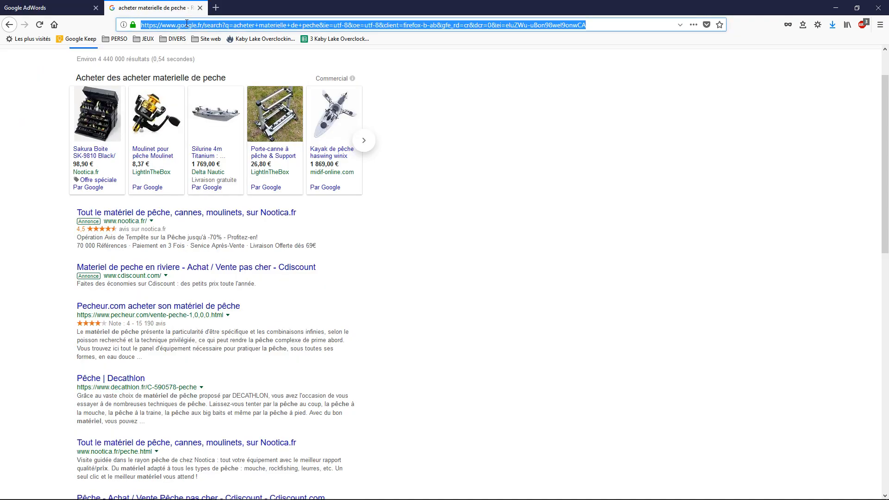
type("tutoriels-astuces.fr/")
key("Return")
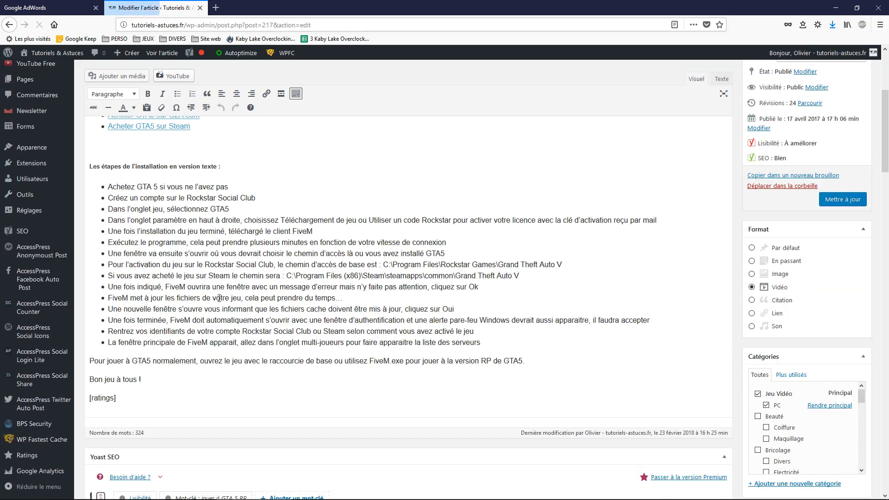
scroll(218, 301, "down", 3)
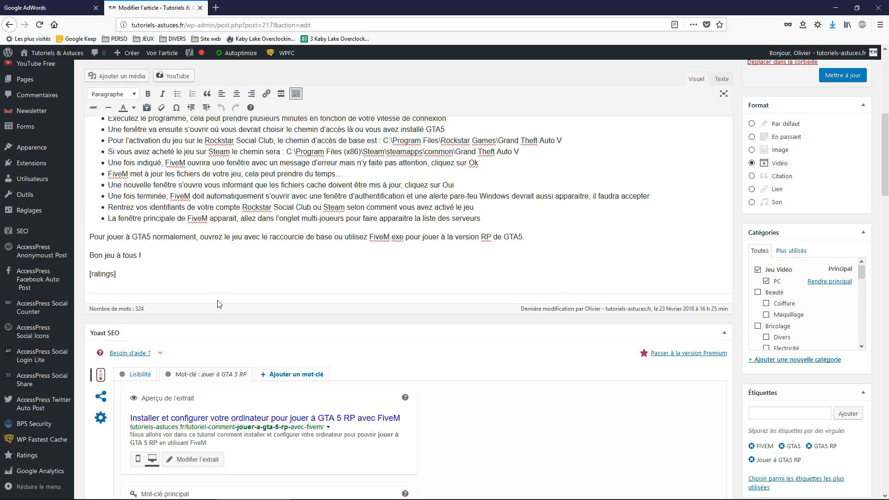
scroll(217, 306, "down", 4)
left_click_drag(196, 200, 126, 206)
key("ctrl+c")
Add the copied keyword "jouer à GTA 5 RP" to the AdWords keyword list and compare its popularity with the other GTA keywords
key("ctrl+Tab")
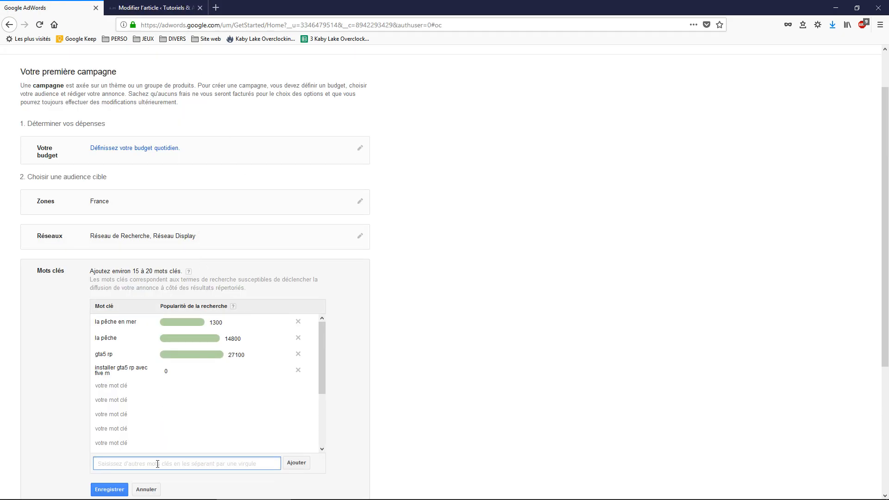
key("ctrl+v")
key("Return")
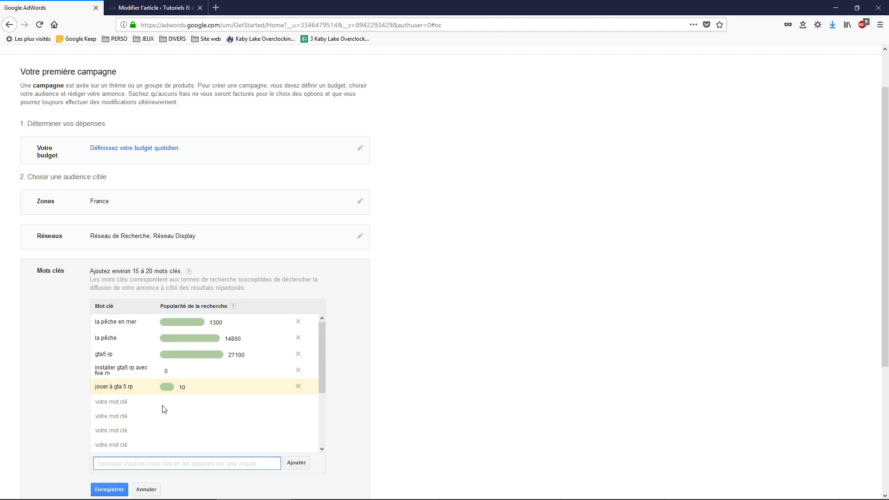
mouse_move(174, 387)
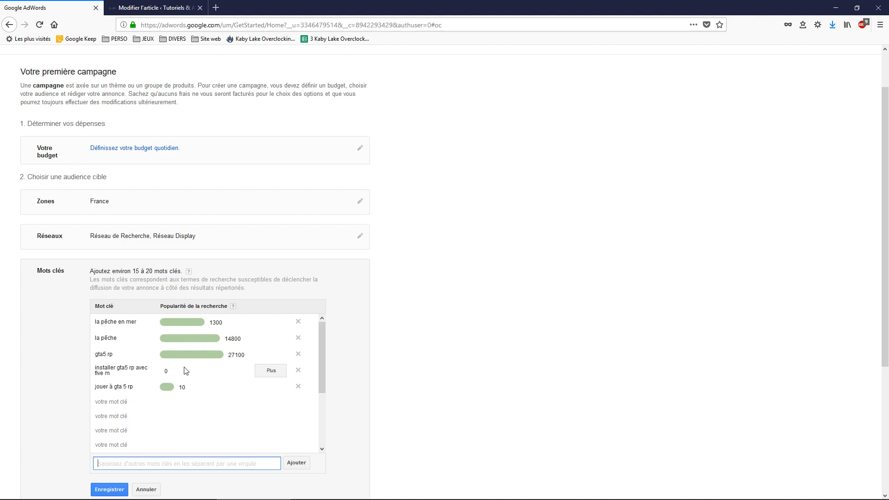
mouse_move(195, 354)
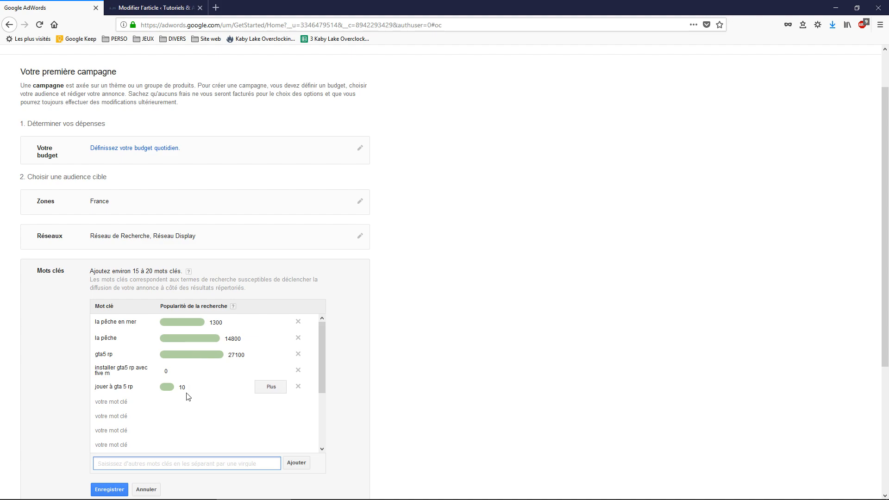
Close the Google AdWords tab and return to the end of the GTA 5 RP article's text in the WordPress editor
type("gta")
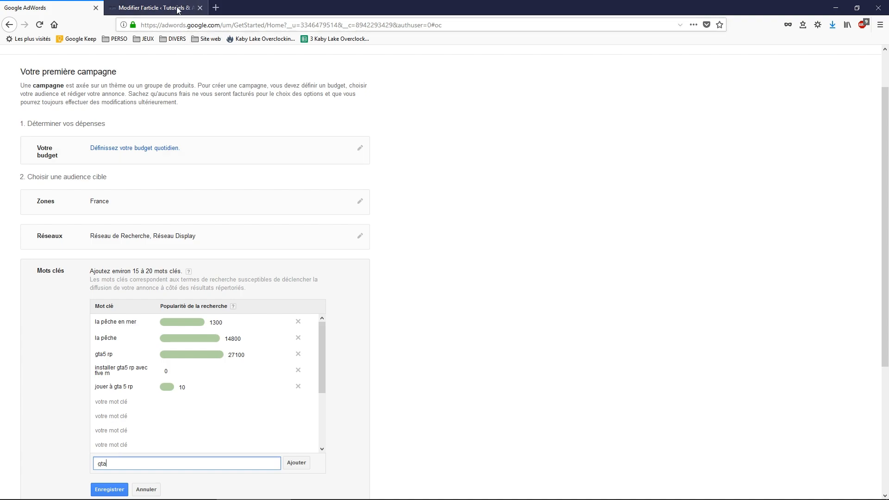
left_click(97, 9)
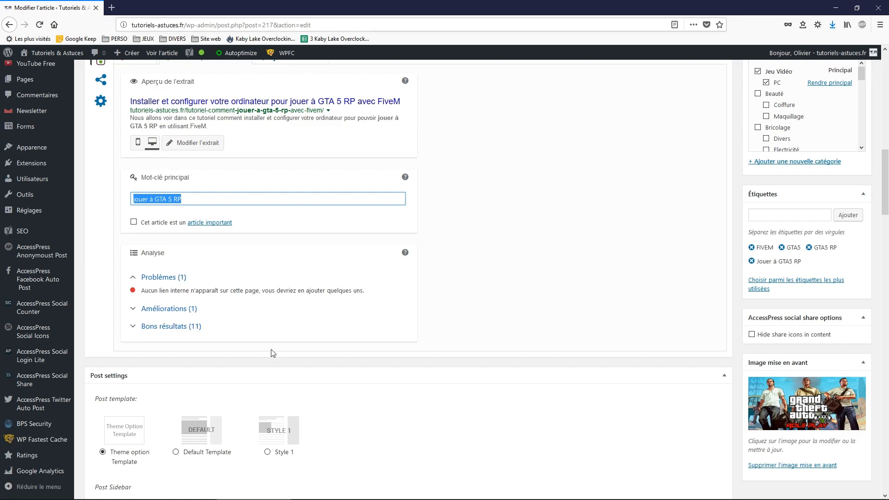
scroll(273, 352, "up", 6)
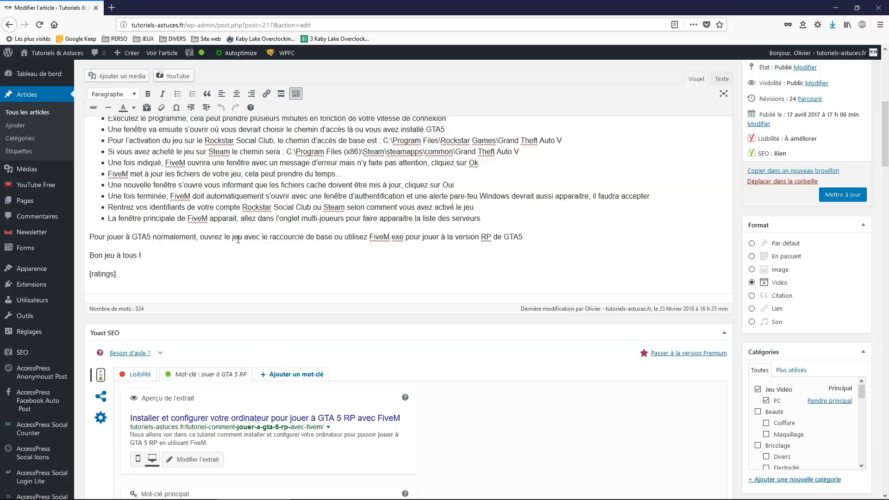